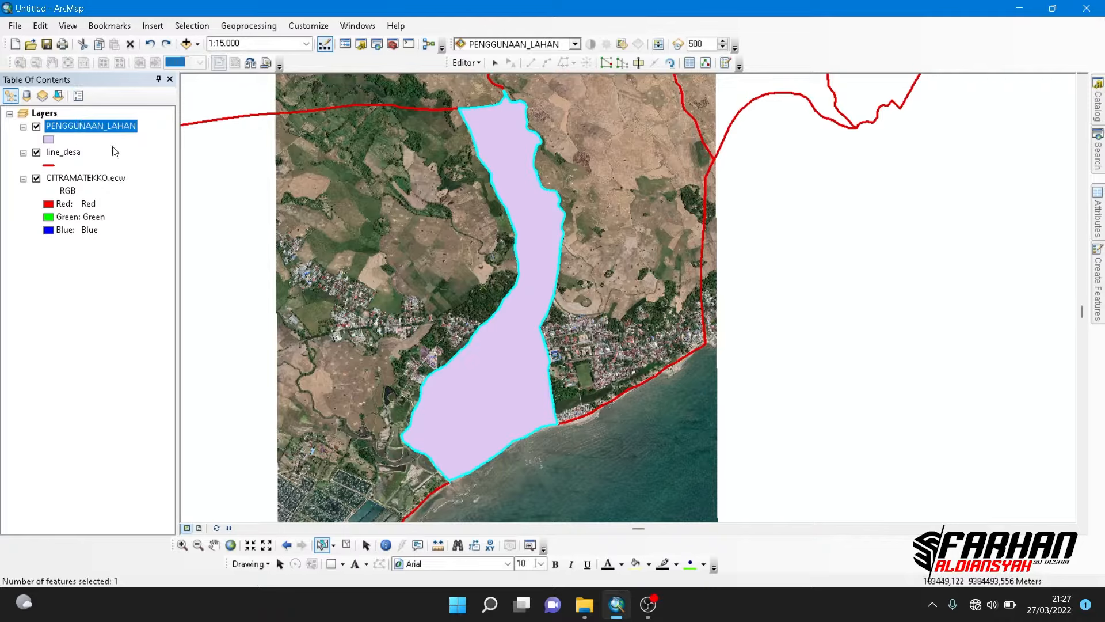
- Give the PENGGUNAAN_LAHAN layer a Hollow symbol with a red outline of width 1, and hide the line_desa layer
click(49, 140)
click(438, 282)
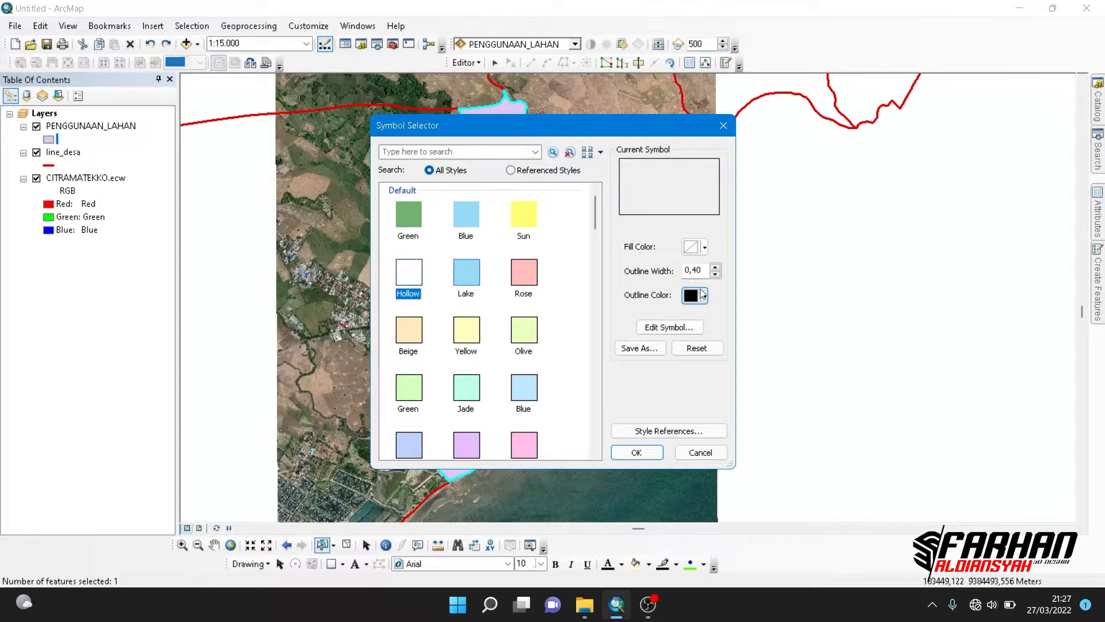
click(717, 273)
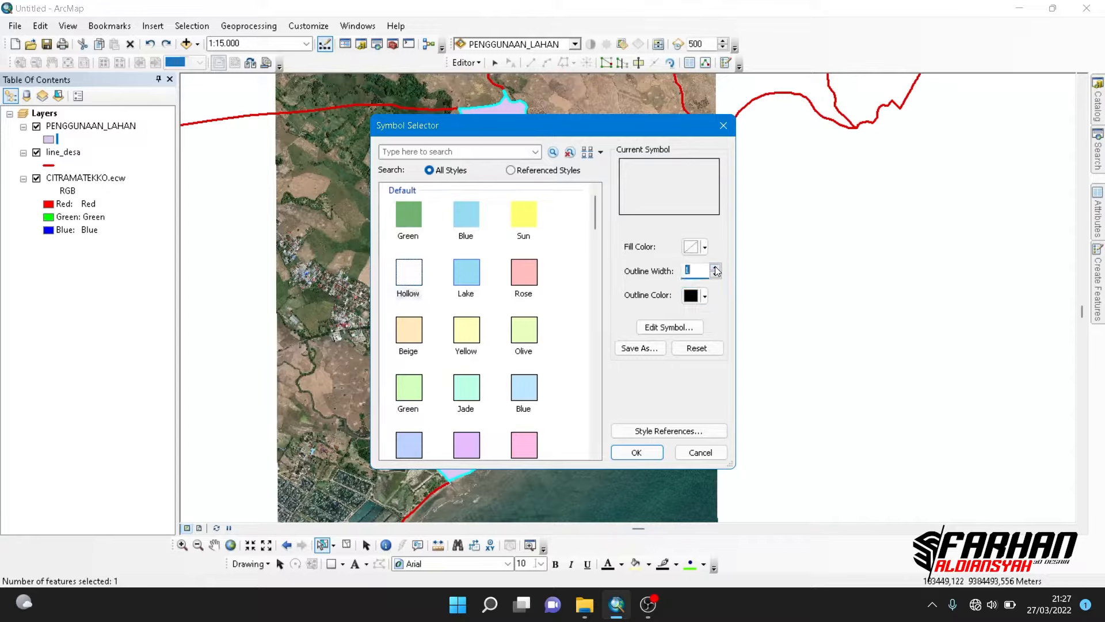
click(705, 296)
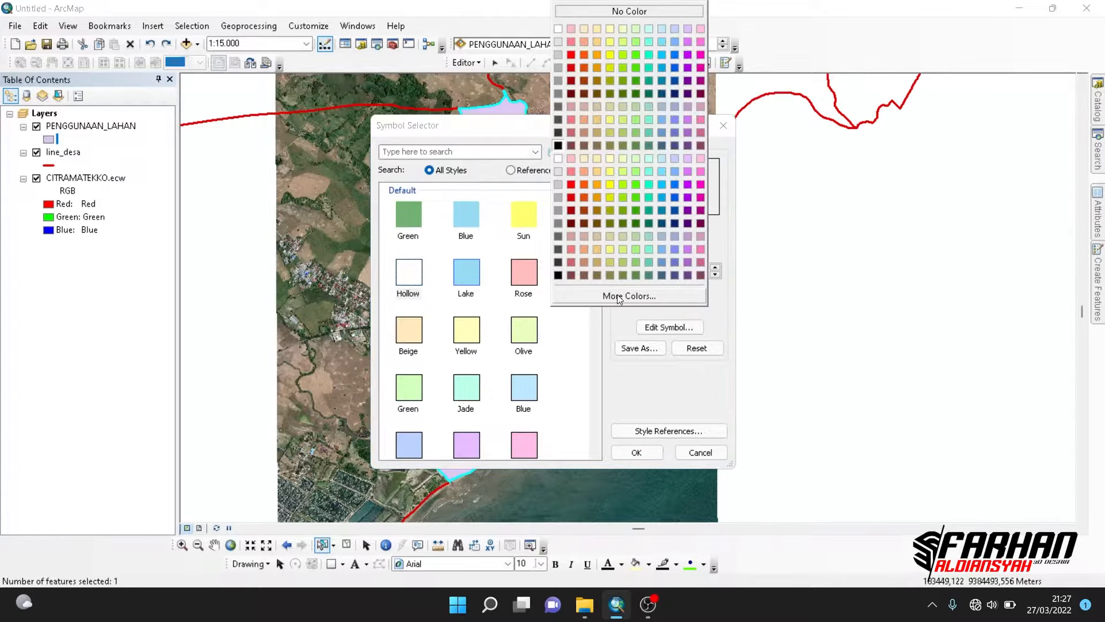
click(569, 56)
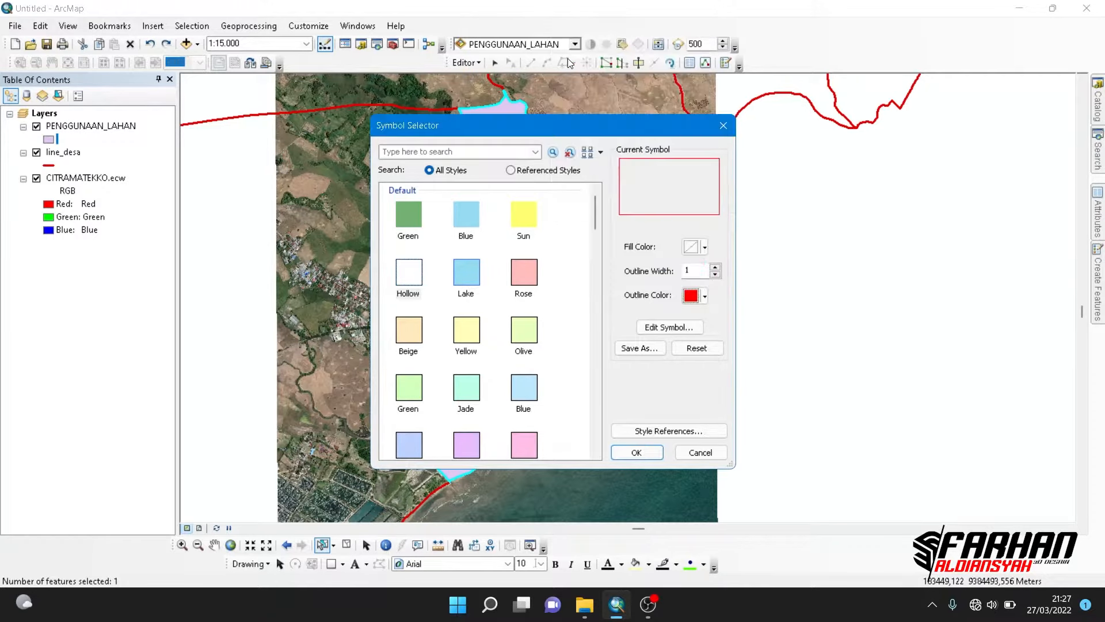
click(637, 452)
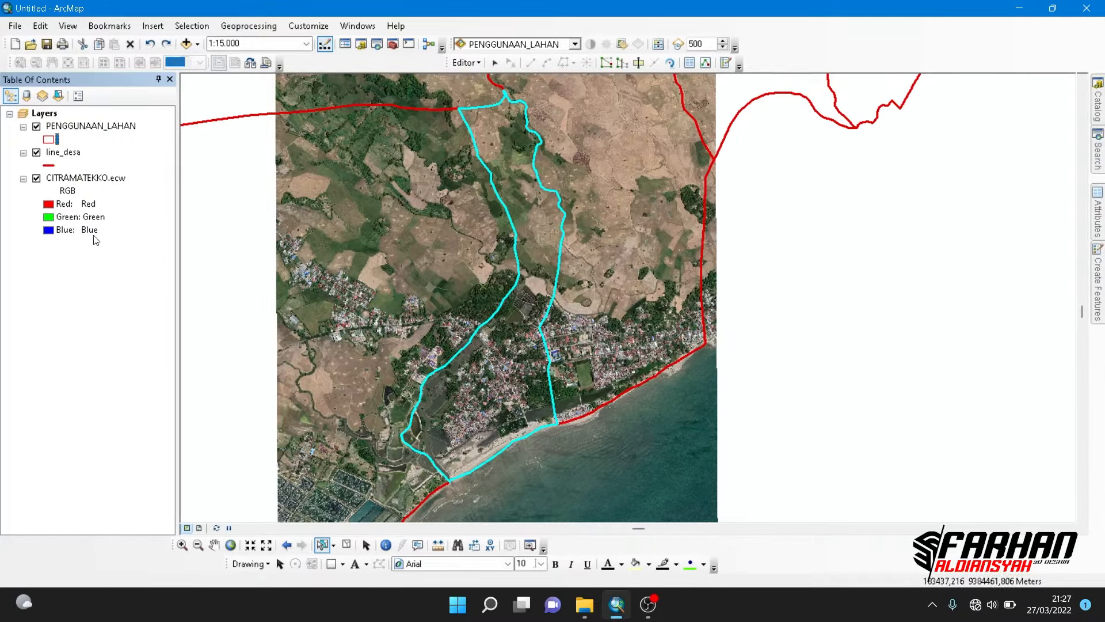
click(36, 153)
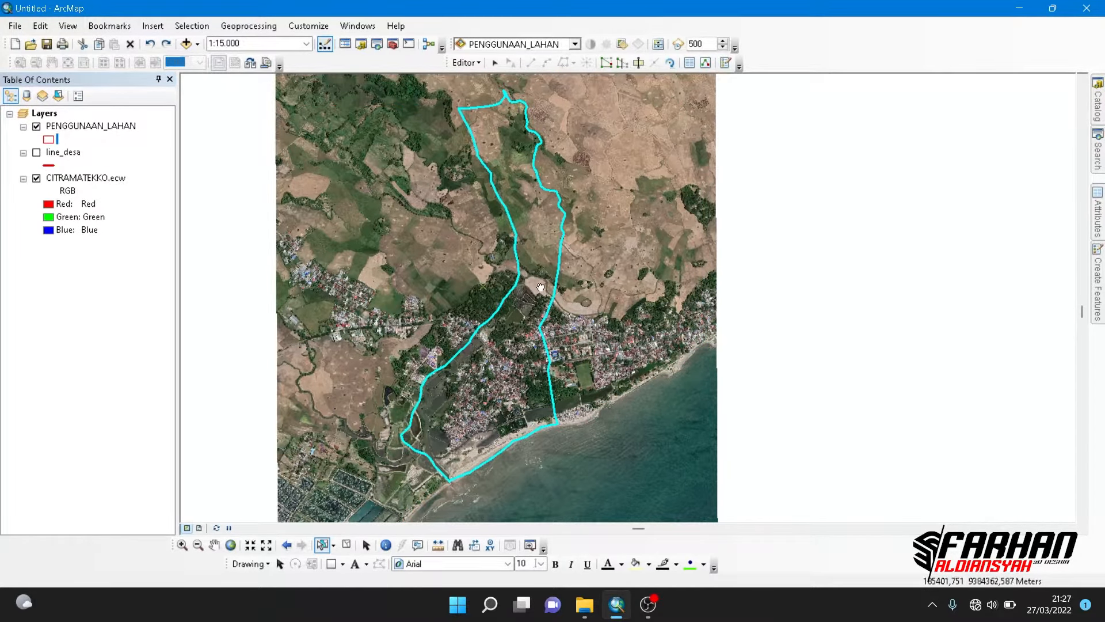
- Start a Cut Polygons line on the selected polygon, tracing the houses along the western edge of the grove north of the coastal pond
drag(539, 289, 554, 278)
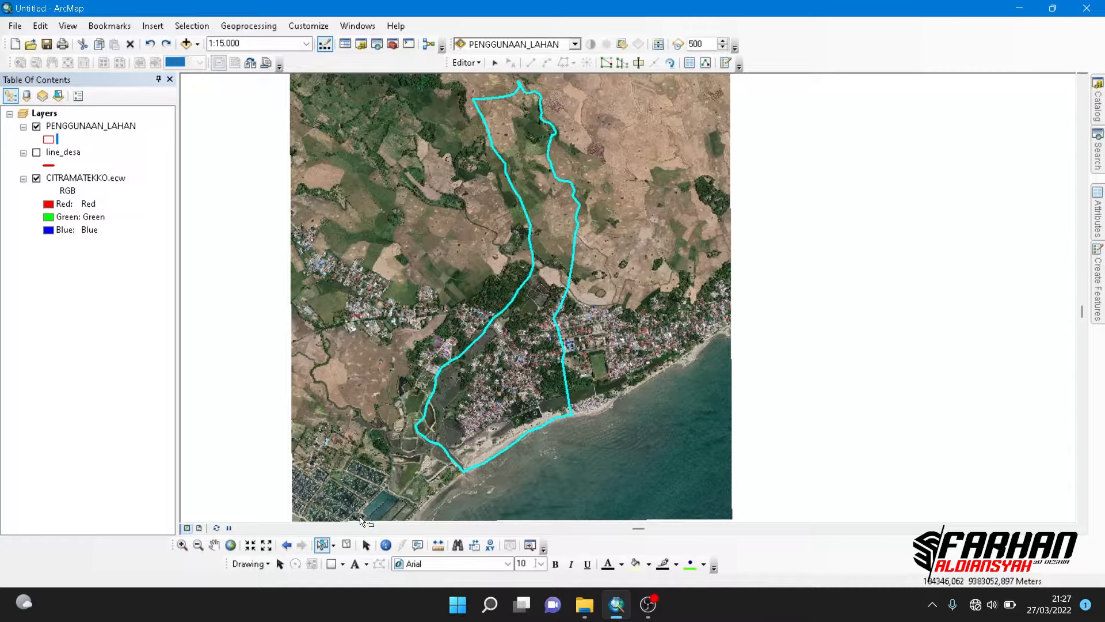
drag(493, 357, 483, 372)
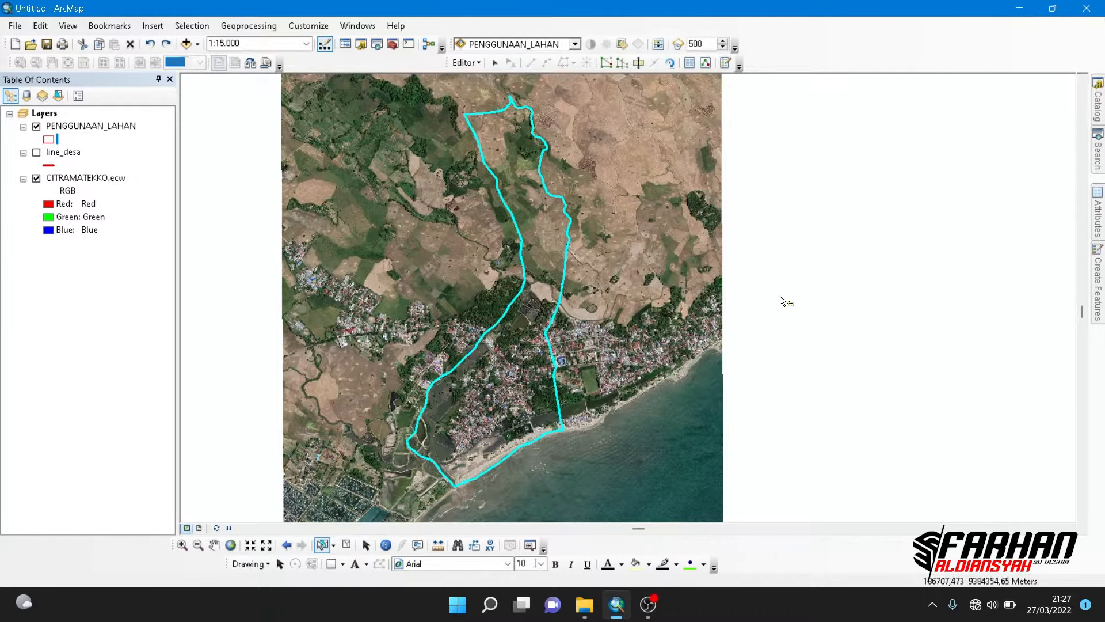
click(639, 65)
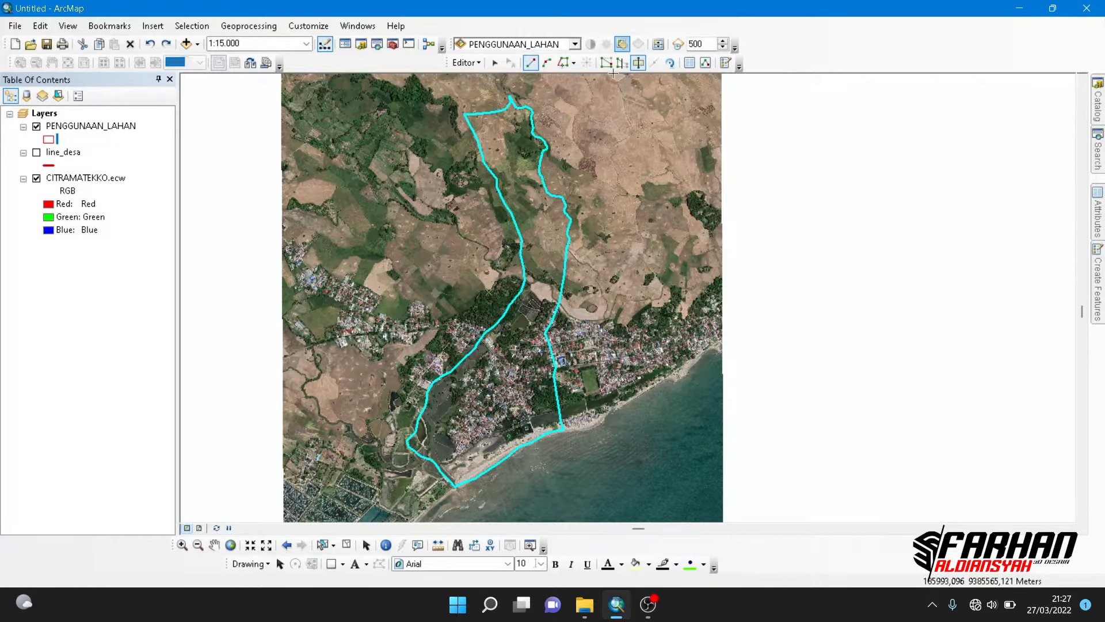
drag(522, 366, 524, 323)
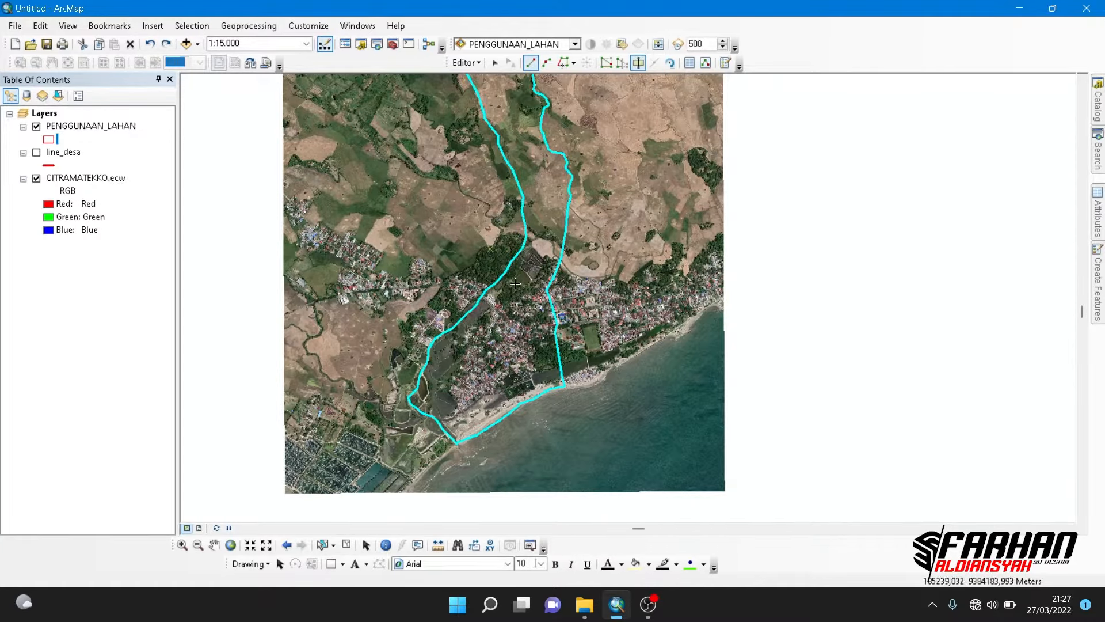
scroll(525, 270, down, 2)
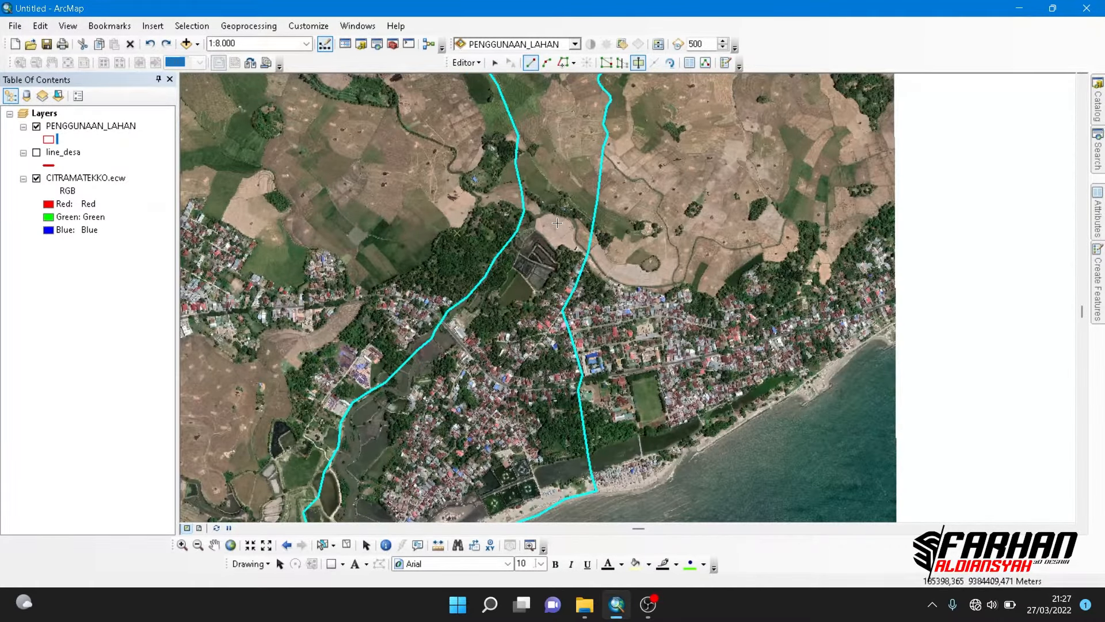
drag(525, 329, 557, 254)
drag(571, 368, 588, 325)
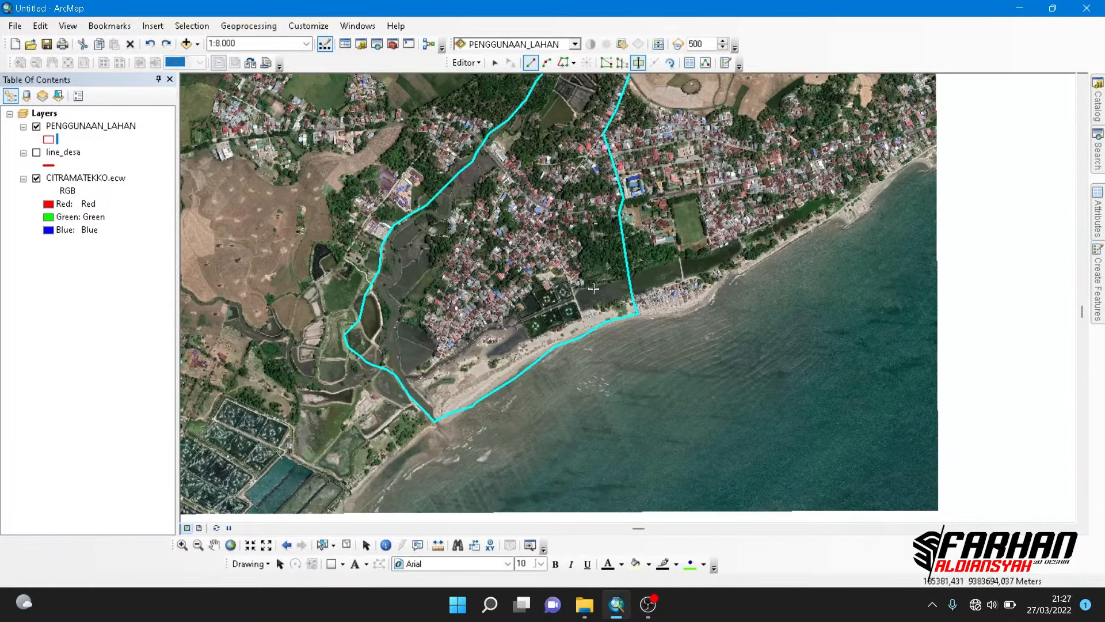
scroll(619, 370, up, 3)
scroll(574, 279, down, 1)
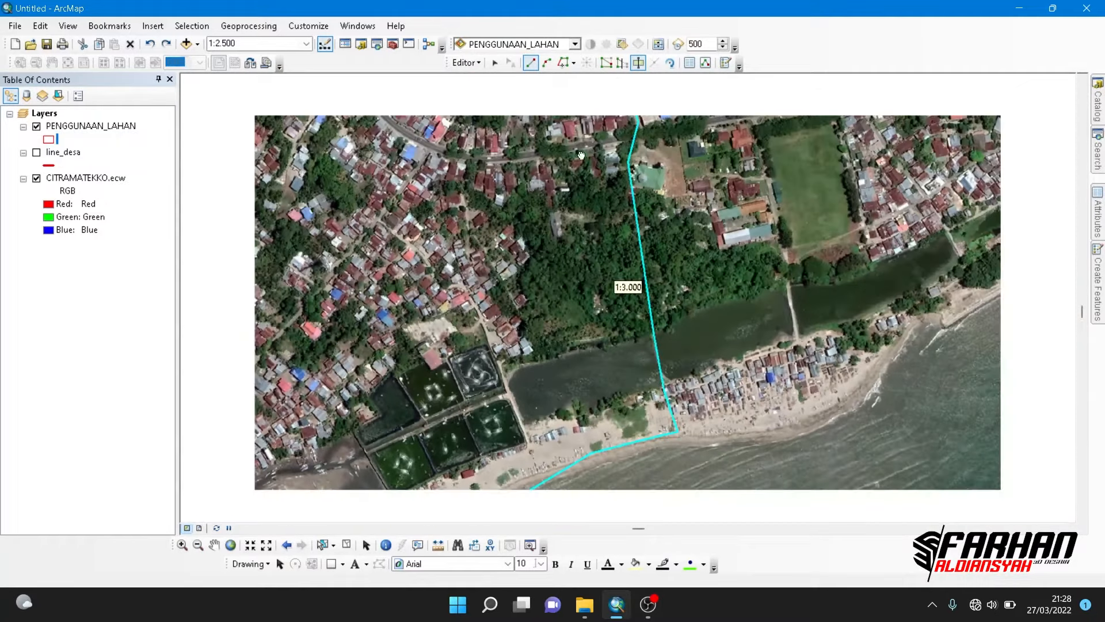
scroll(575, 279, up, 1)
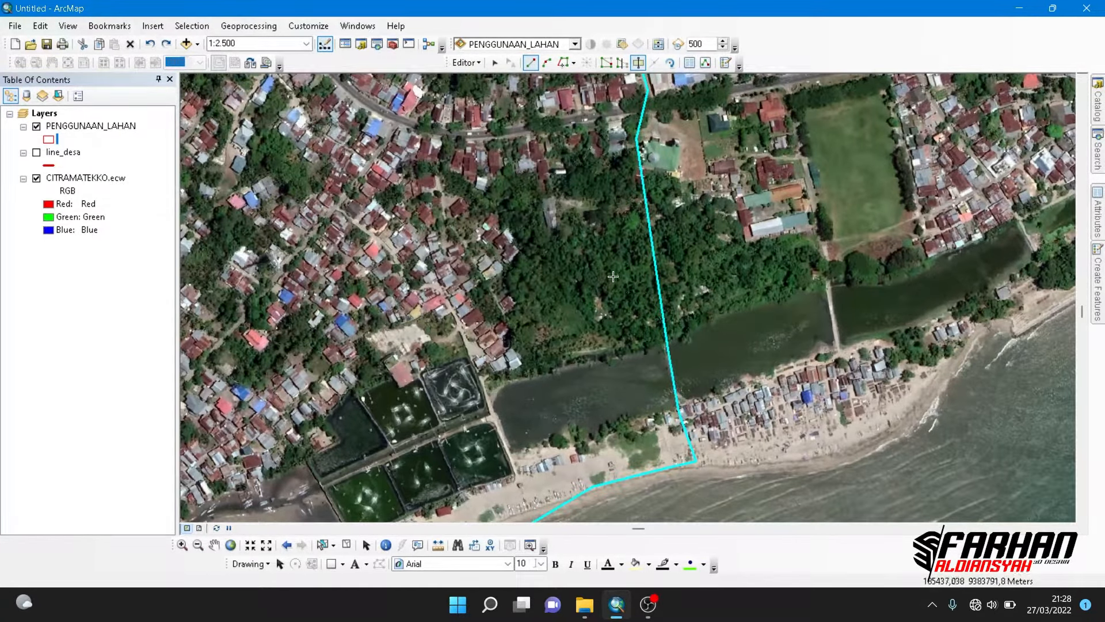
scroll(649, 335, up, 3)
click(529, 376)
click(497, 335)
click(484, 317)
click(456, 339)
click(414, 299)
click(396, 279)
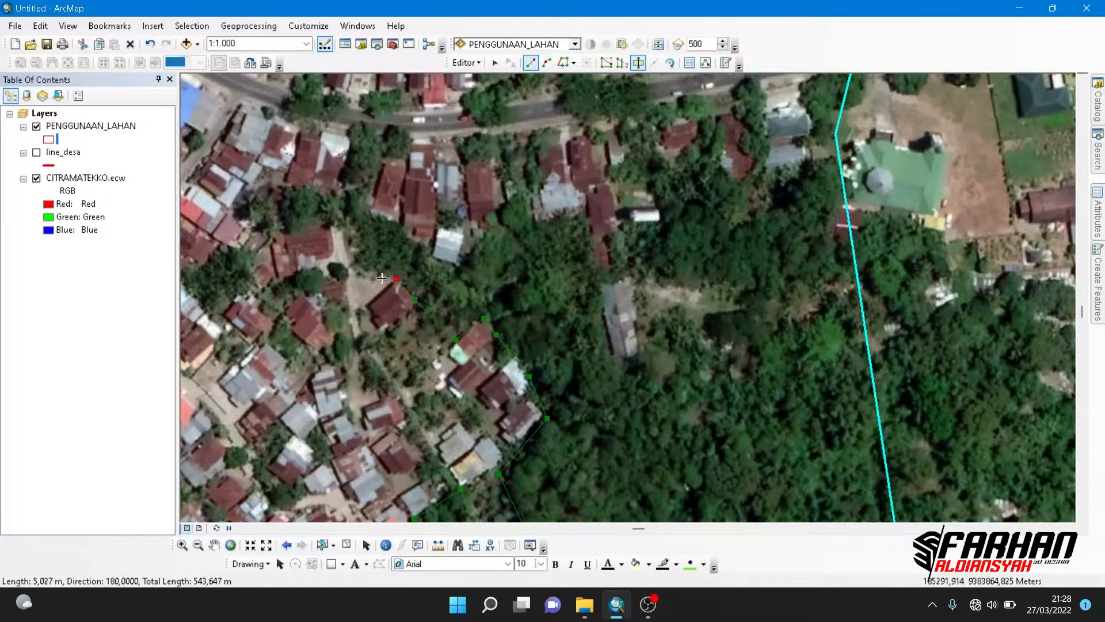
- Continue the cut line around the grove's northwestern tip and back east below the red-roofed houses
click(364, 272)
click(344, 237)
click(338, 218)
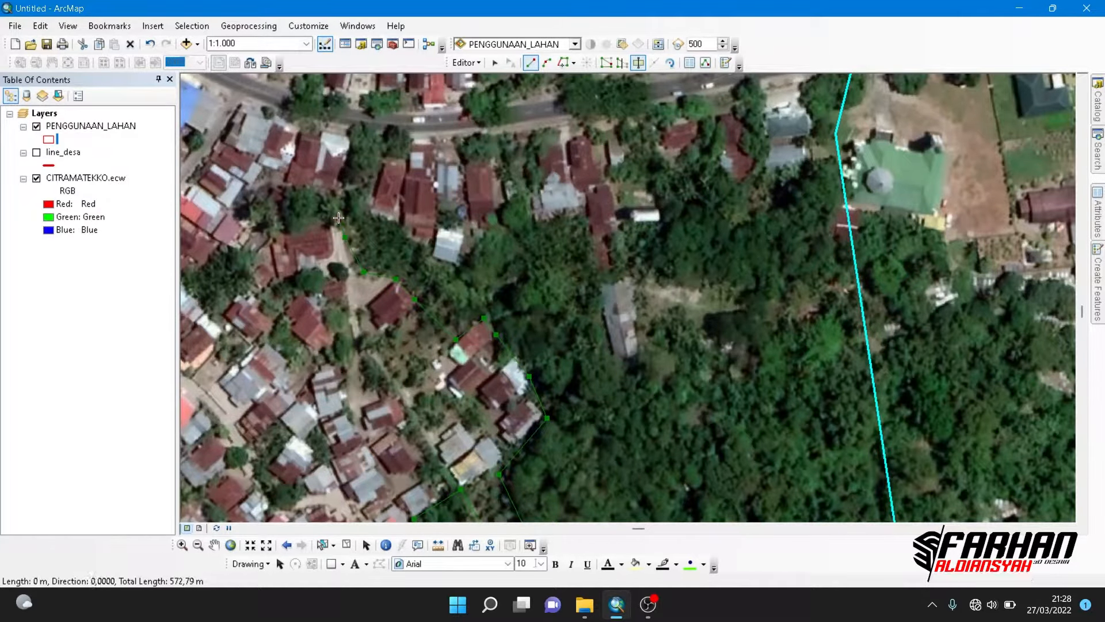
click(356, 206)
click(393, 226)
click(406, 236)
click(425, 245)
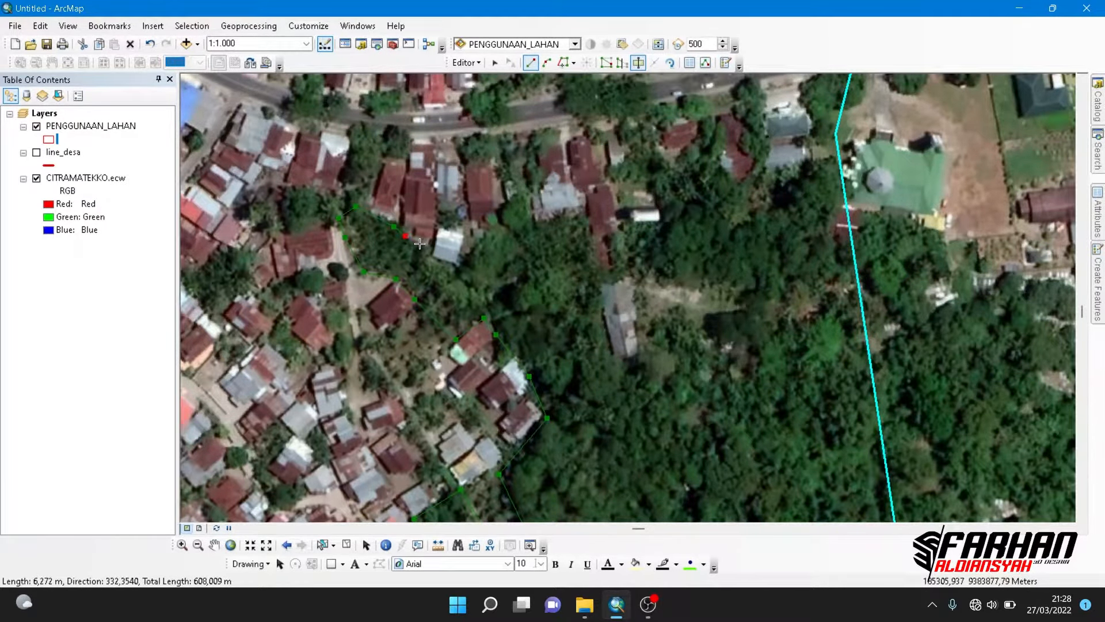
- Extend the cut line east along the southern edges of the houses, up to the narrow red-roofed building
click(486, 303)
key(ctrl+z)
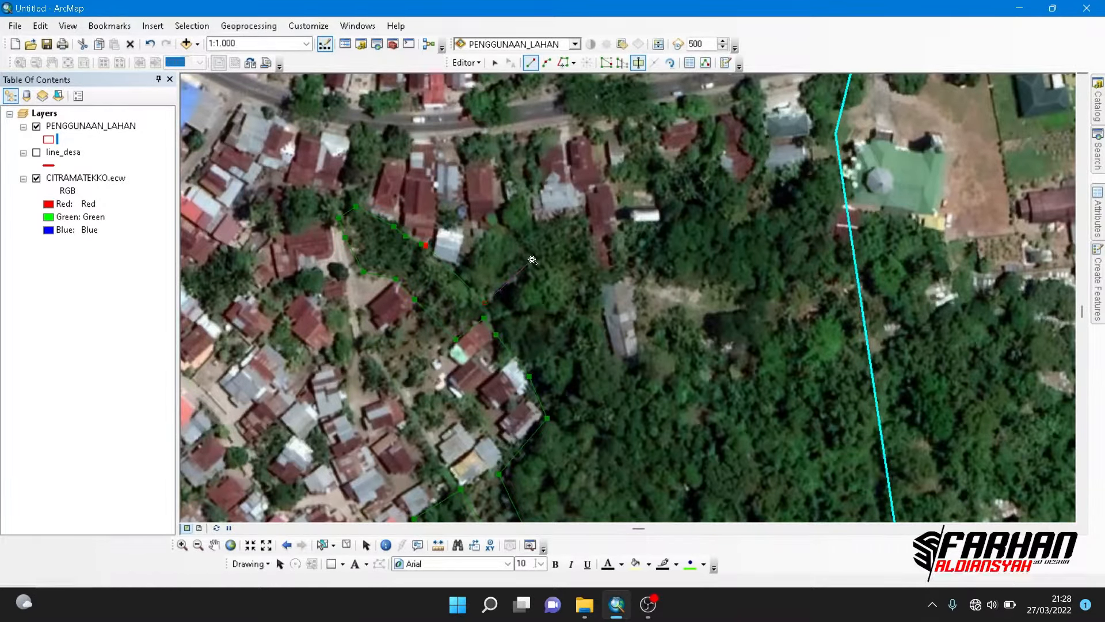
click(457, 267)
click(499, 219)
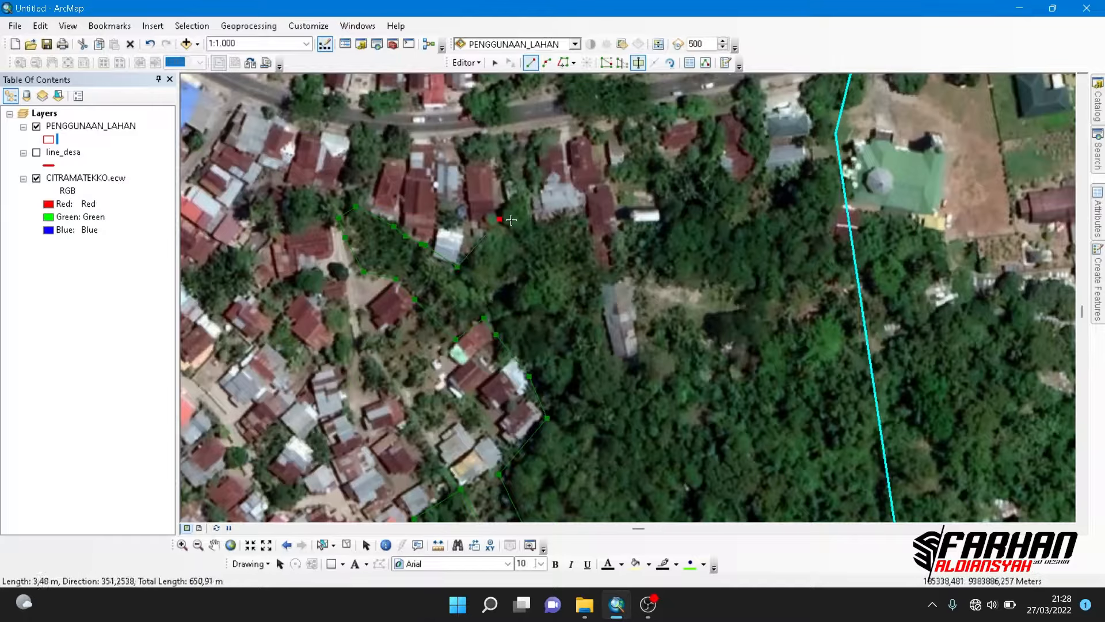
click(513, 203)
click(534, 229)
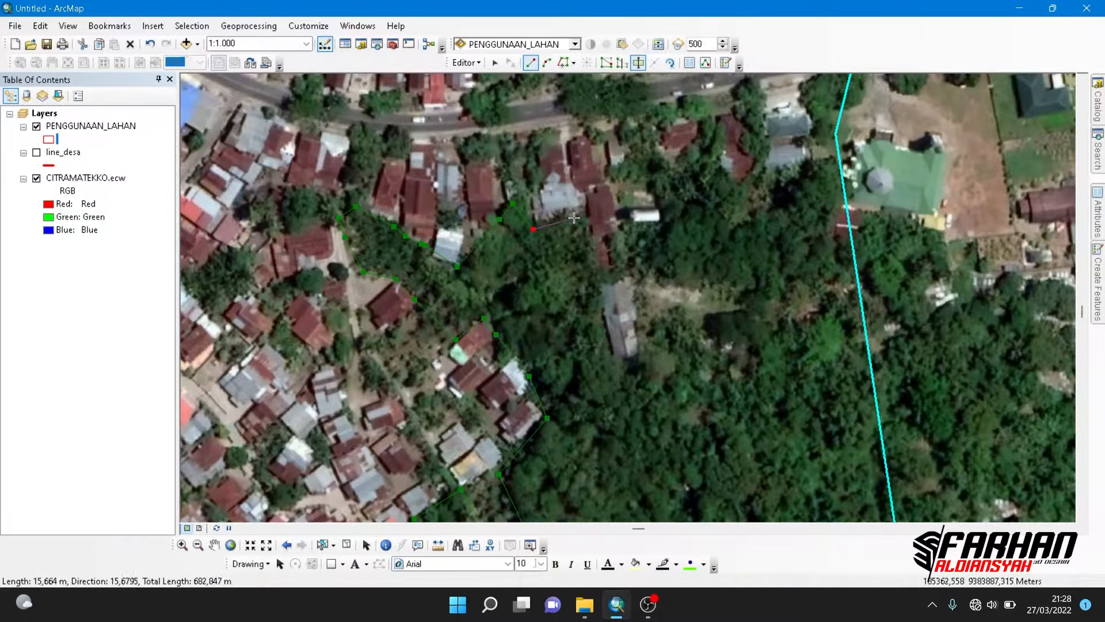
click(578, 217)
- Trace the cut line around the long grey-roofed building and the small white-roofed building at the grove's northern edge
click(612, 360)
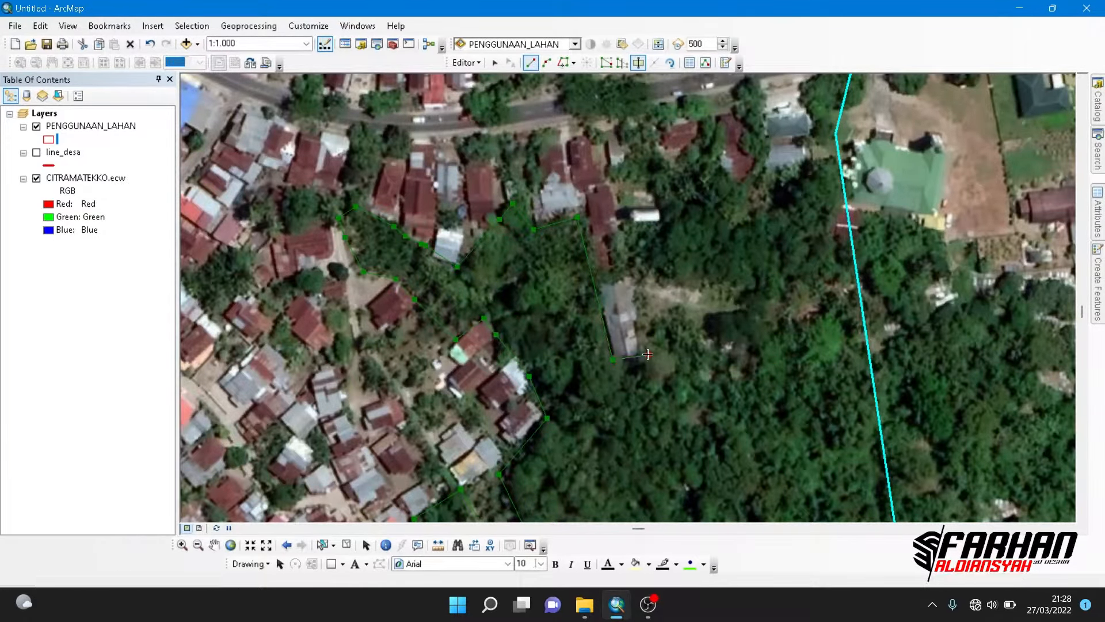
click(649, 354)
click(622, 234)
click(674, 226)
click(662, 186)
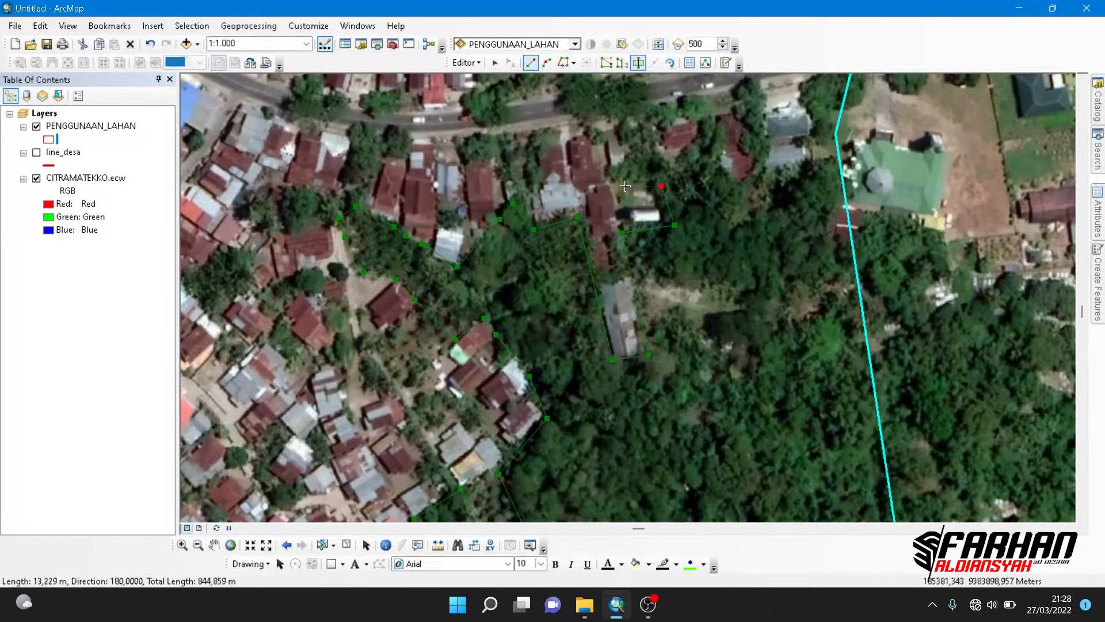
click(624, 186)
- Carry the cut line along the southern sides of the red-roofed houses just south of the main road
click(620, 169)
click(710, 147)
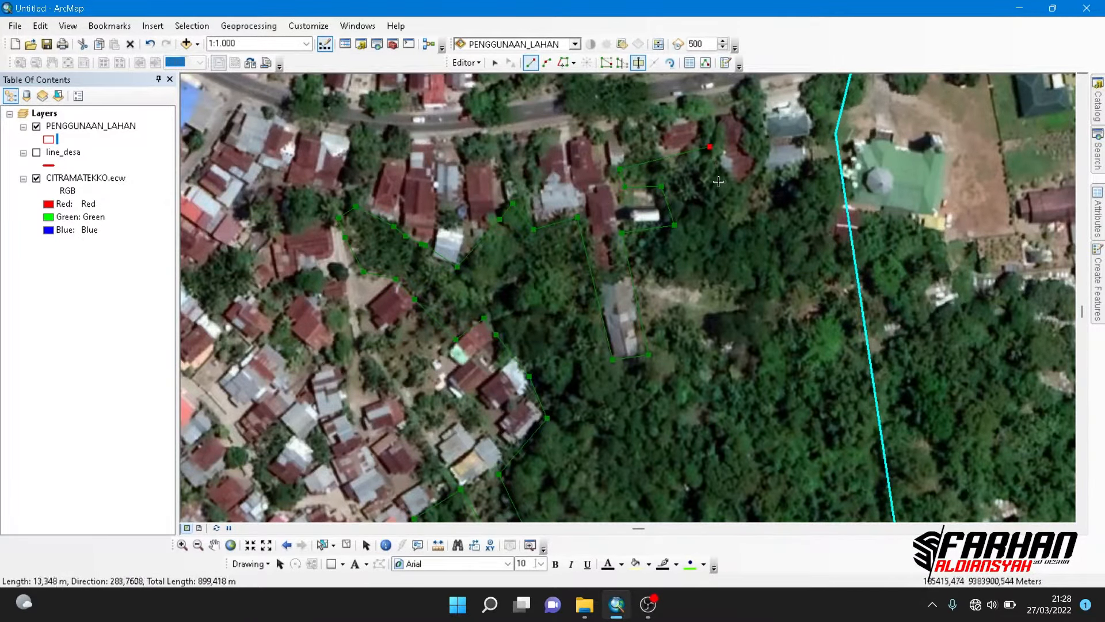
click(724, 185)
click(761, 171)
click(761, 166)
- Finish the cut line across the polygon's eastern boundary onto the large green-roofed building, splitting off the grove
drag(781, 167, 616, 209)
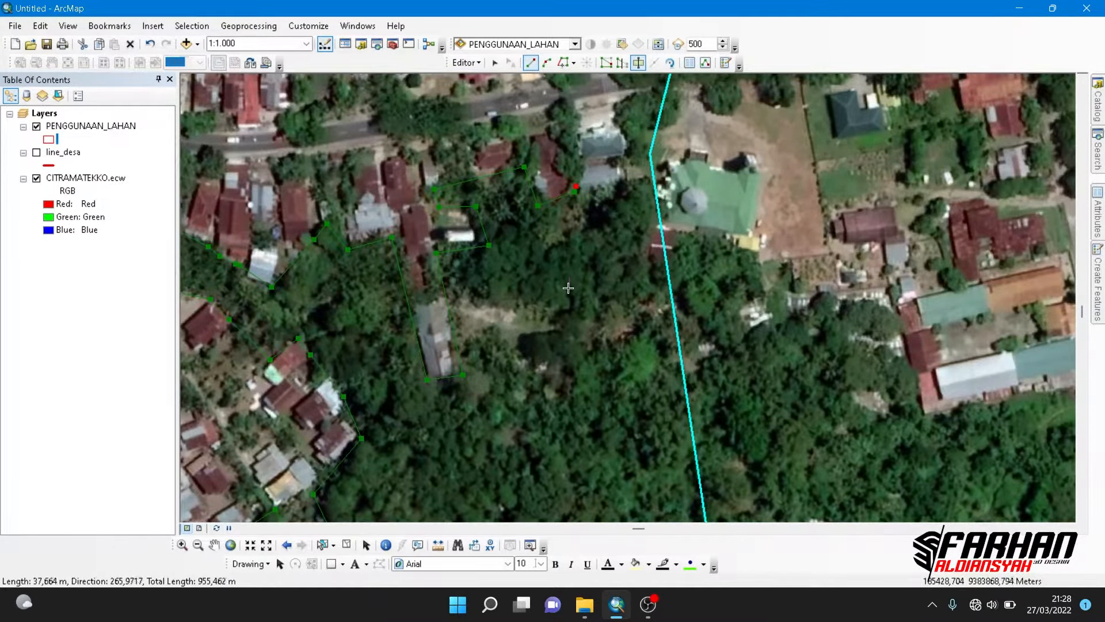
scroll(568, 289, up, 2)
scroll(605, 299, down, 4)
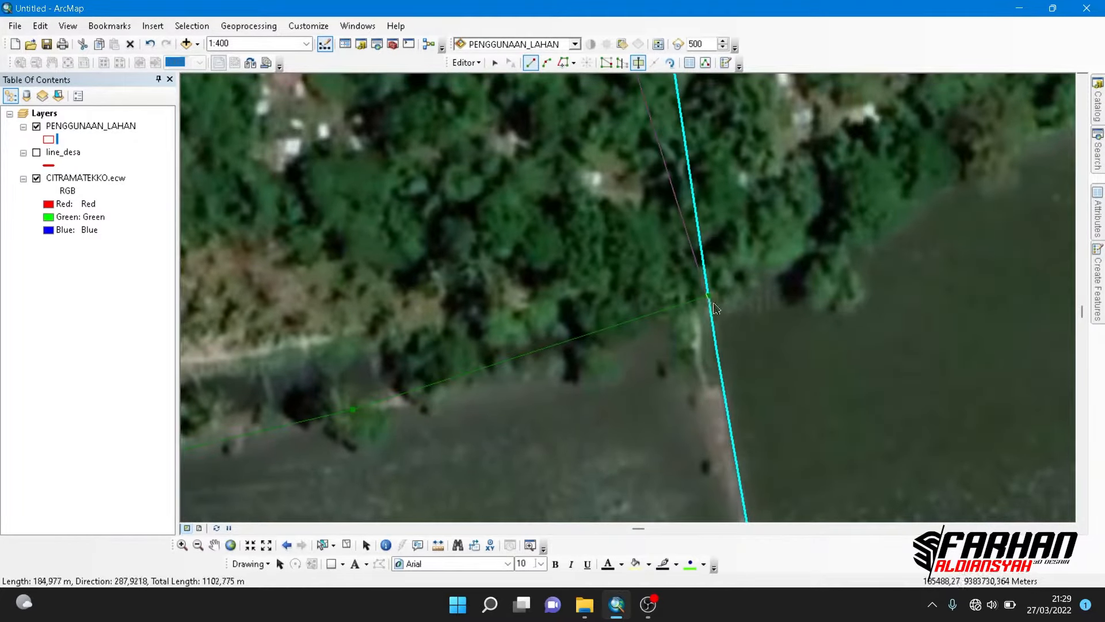
mouse_move(655, 176)
mouse_down()
mouse_move(689, 329)
mouse_move(688, 306)
mouse_up()
drag(685, 277, 695, 511)
mouse_move(686, 265)
mouse_down()
mouse_move(787, 511)
mouse_move(754, 510)
mouse_up()
drag(725, 247, 751, 511)
drag(737, 344, 755, 401)
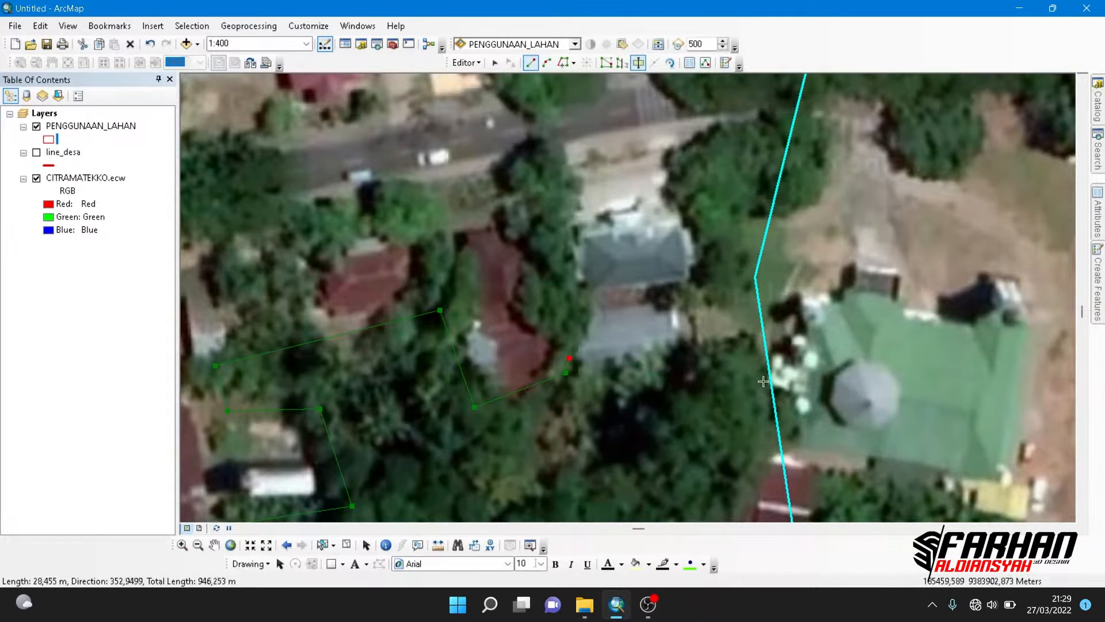
mouse_move(763, 381)
mouse_down()
mouse_move(648, 360)
mouse_move(662, 356)
mouse_up()
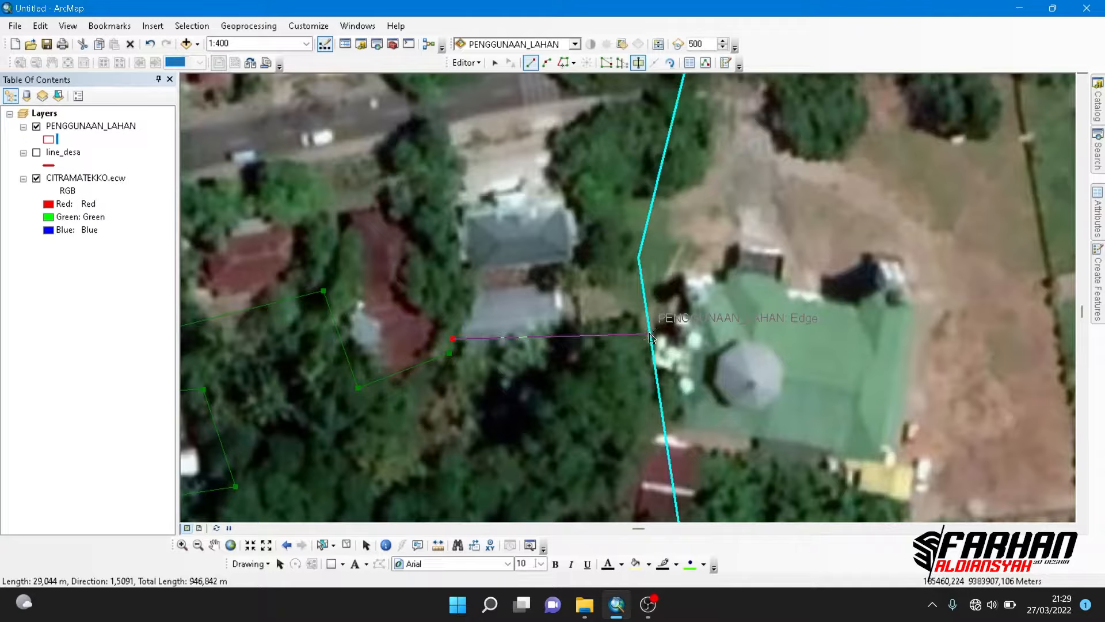
double_click(725, 328)
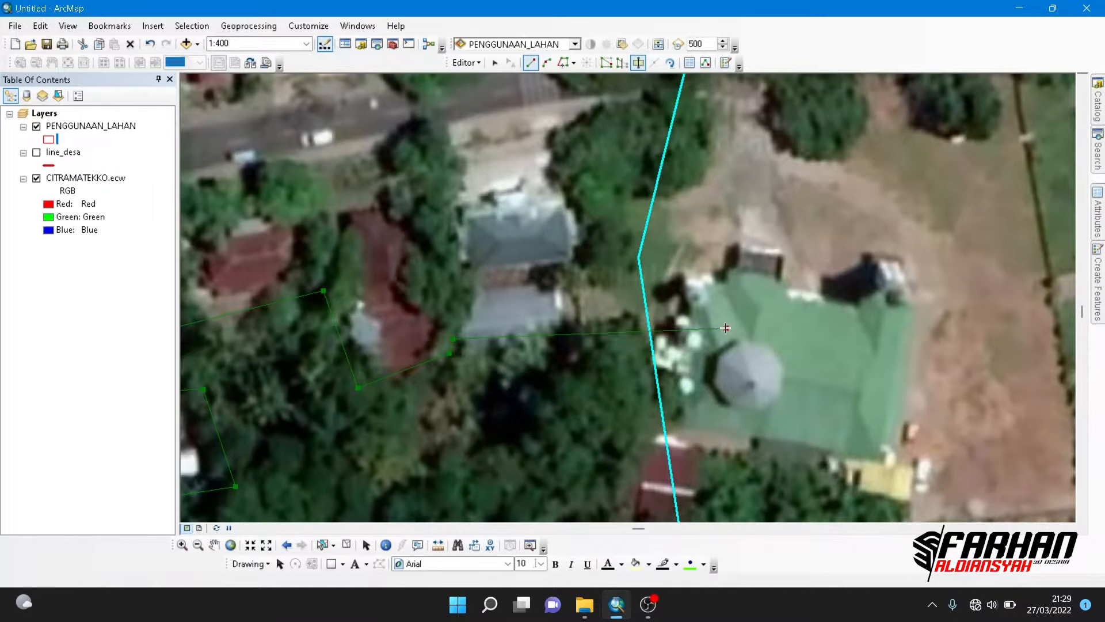
- Clear the selection and select only the remaining land polygon west of the cut-out grove
scroll(704, 357, up, 4)
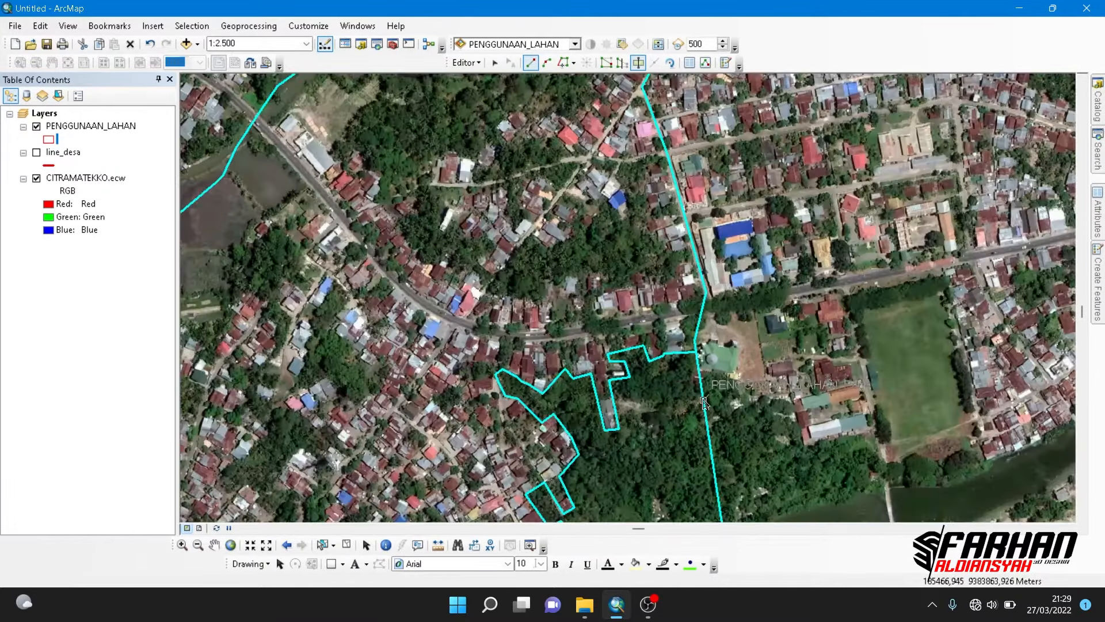
drag(708, 356, 709, 251)
drag(652, 418, 637, 358)
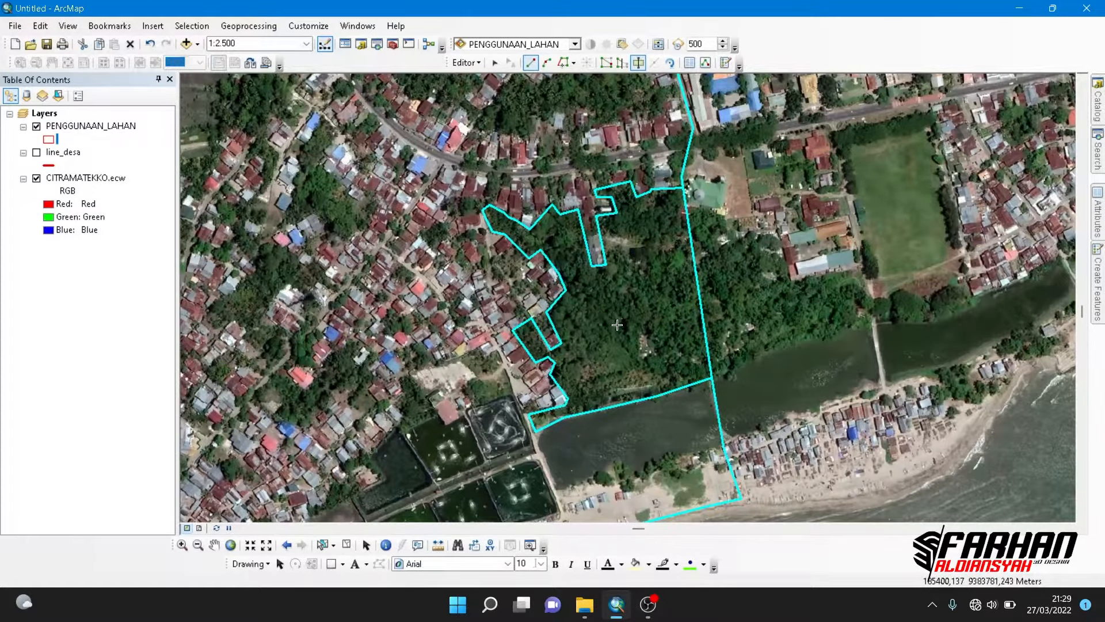
drag(613, 326, 588, 337)
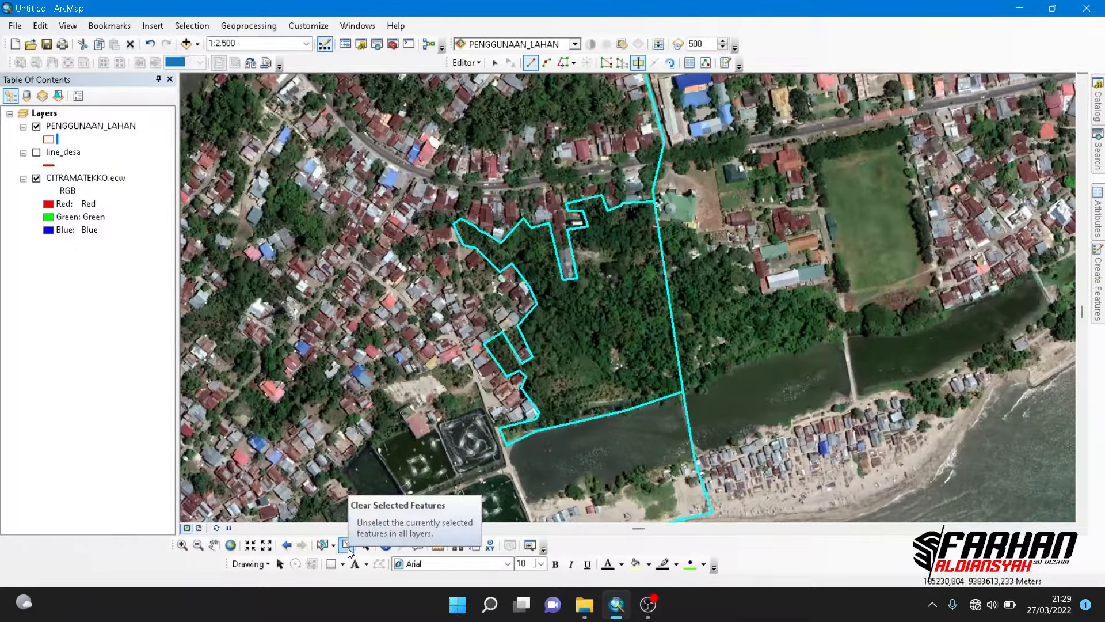
click(348, 552)
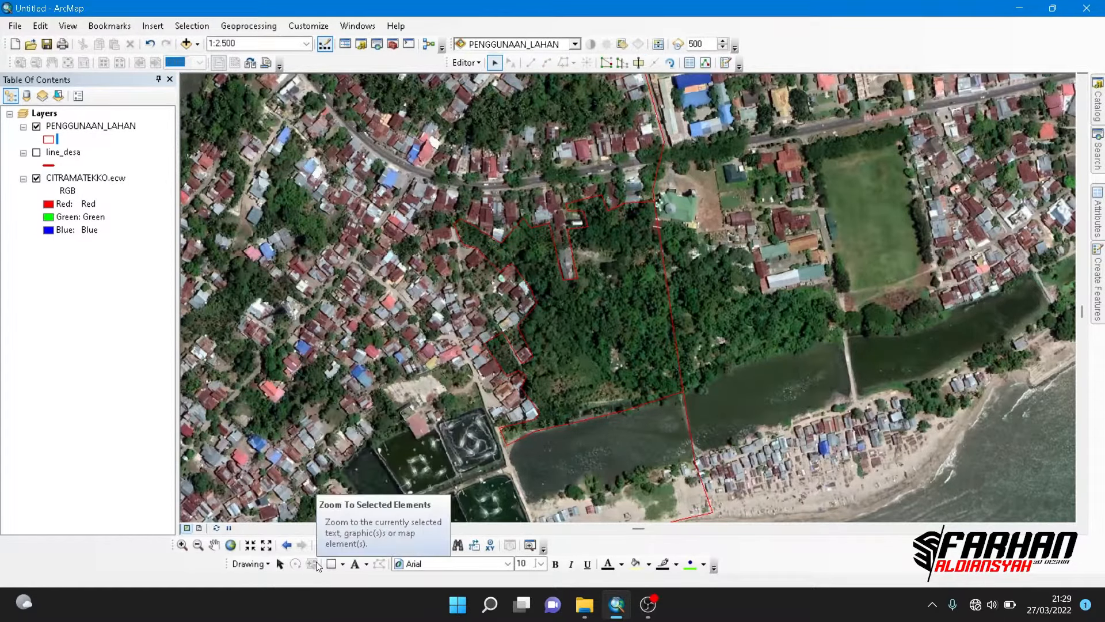
click(319, 544)
click(352, 348)
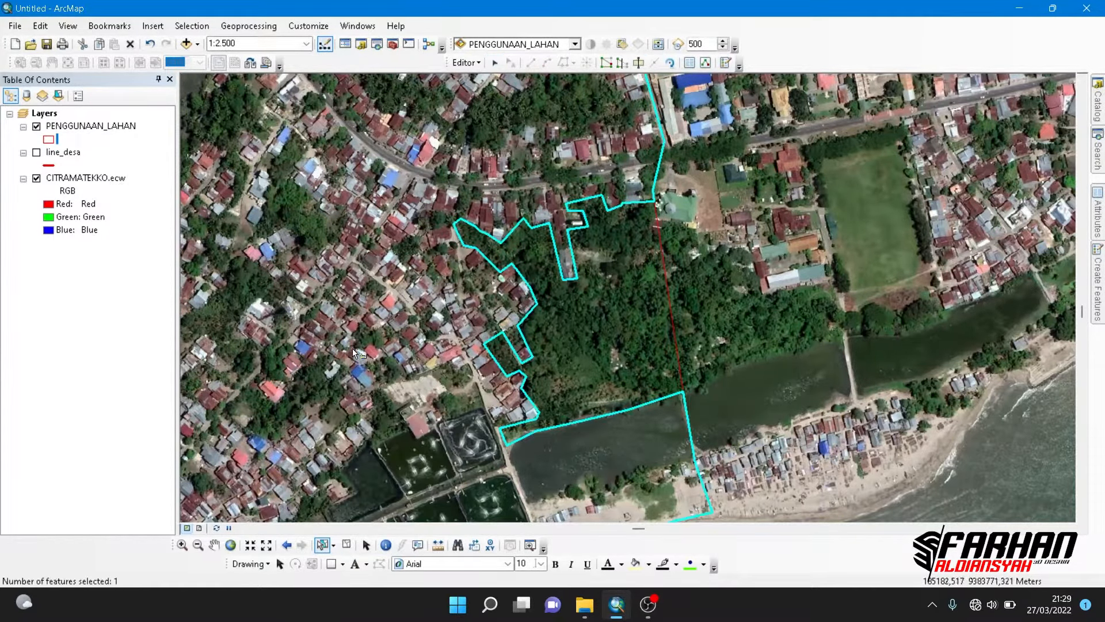
- Start a Cut Polygons line at the small grove inside the dense settlement and trace its southern edge around the white-roofed house to the lane
drag(352, 348, 599, 347)
scroll(593, 360, up, 1)
click(639, 63)
scroll(593, 361, down, 2)
drag(778, 318, 662, 282)
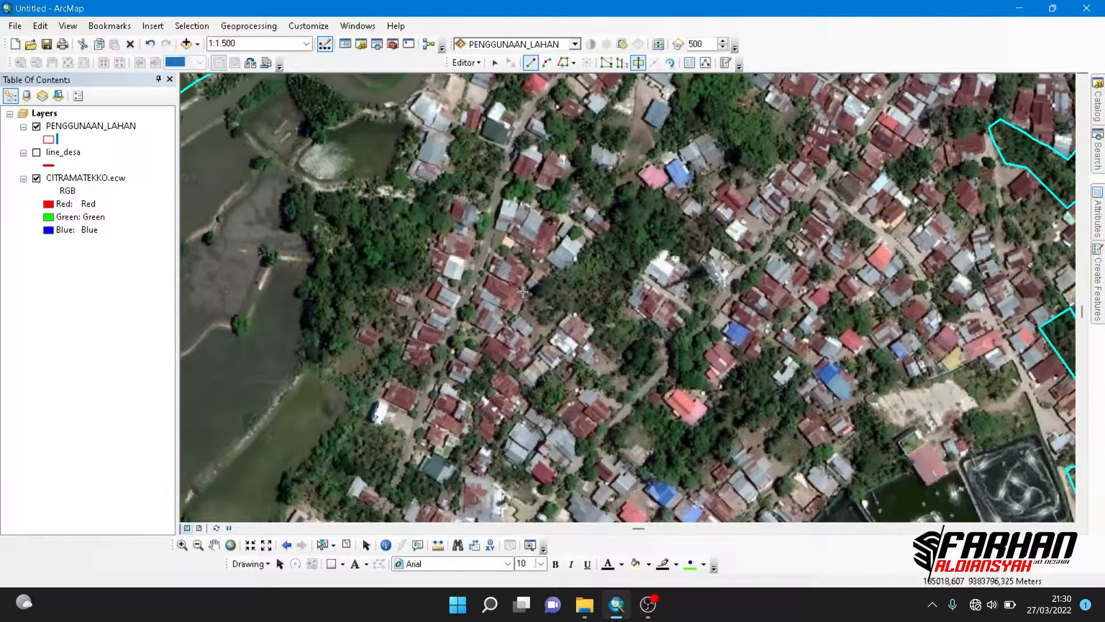
click(531, 294)
click(559, 314)
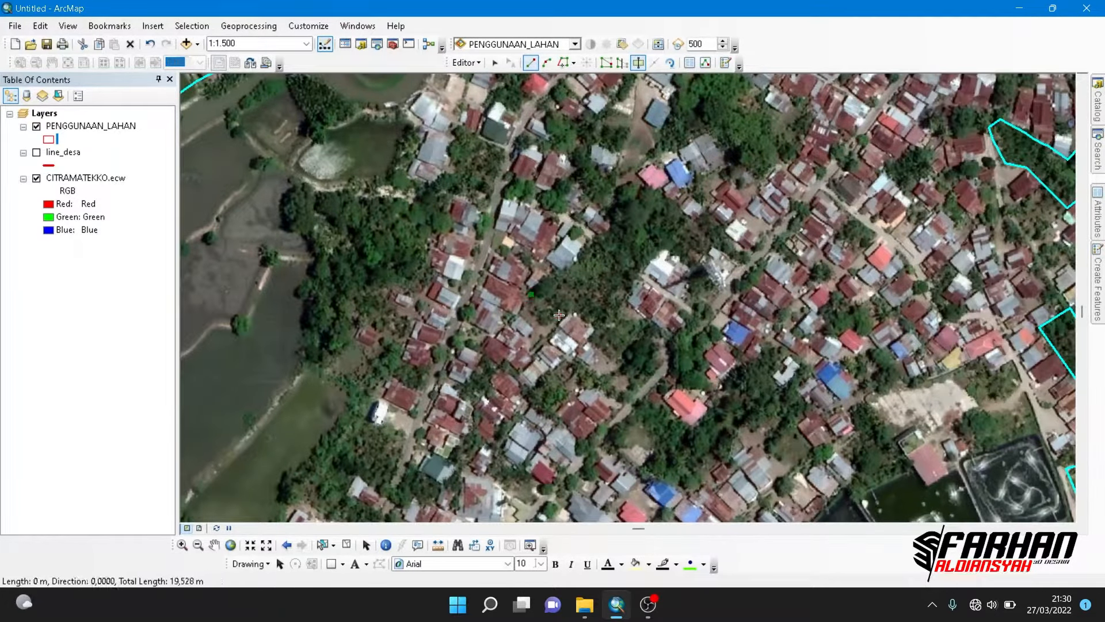
click(597, 327)
click(588, 337)
click(638, 381)
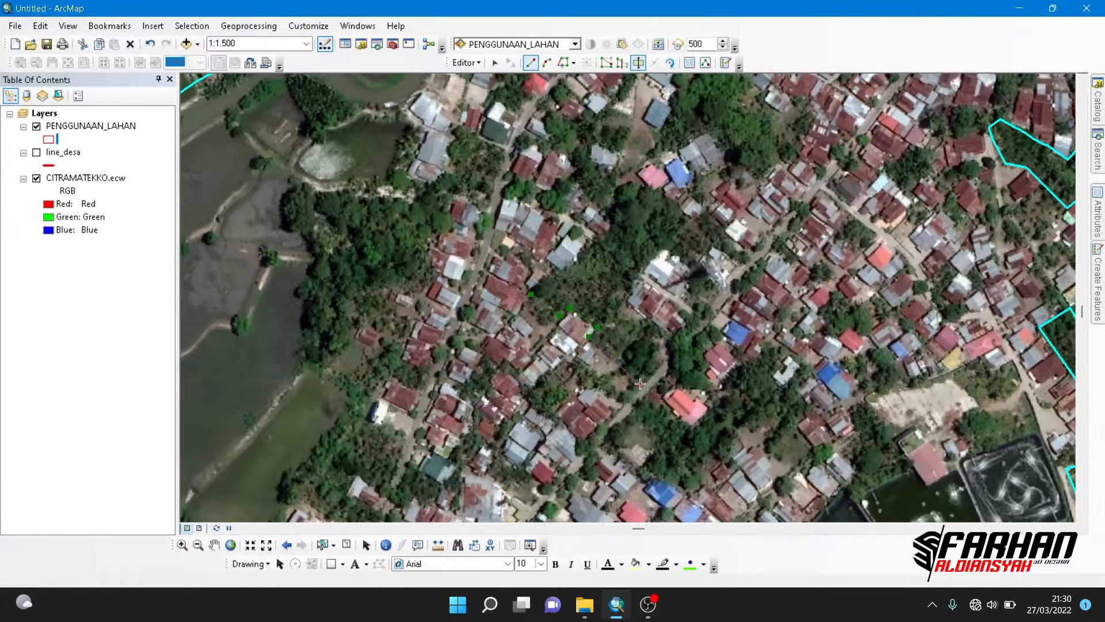
- Carry the cut line up the grove's eastern side, around the large white-roofed building to the pink- and blue-roofed houses
click(678, 344)
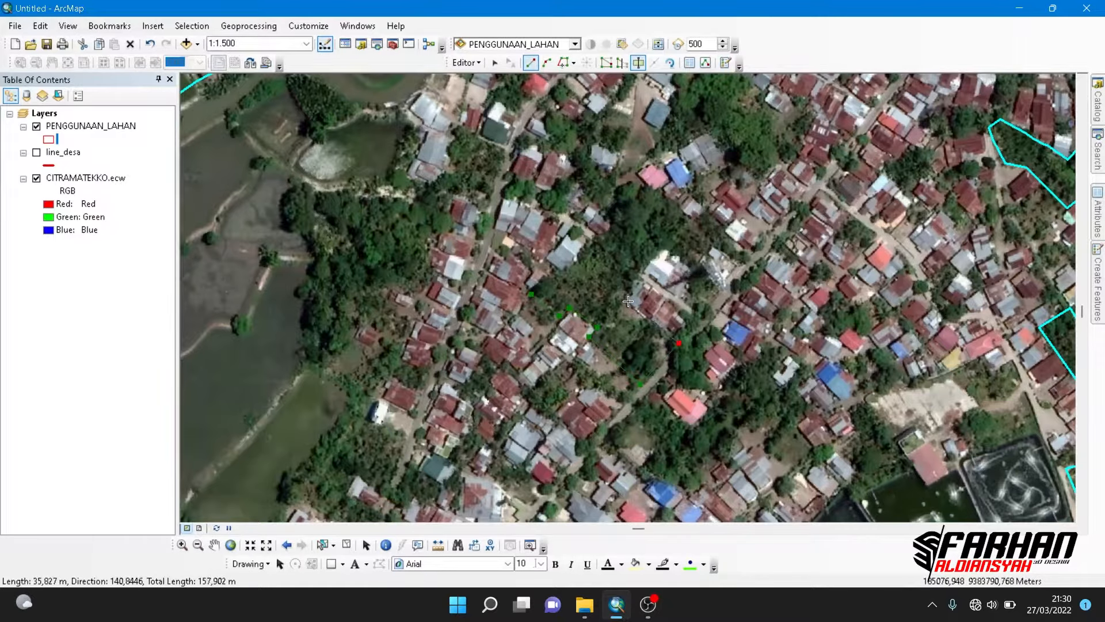
click(628, 301)
click(687, 220)
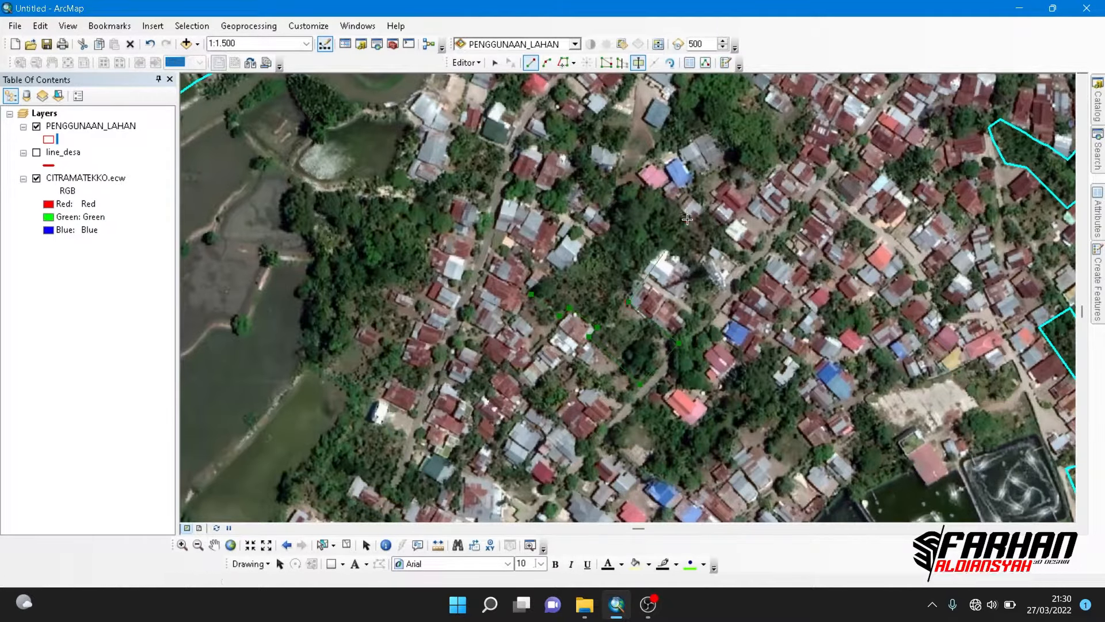
click(635, 175)
click(617, 189)
- Trace the cut line around the small grey-roofed house west of the pink-roofed house, up to the bare dirt yard
scroll(616, 189, down, 3)
drag(617, 189, 591, 344)
click(590, 307)
click(538, 289)
click(543, 261)
click(598, 271)
click(617, 229)
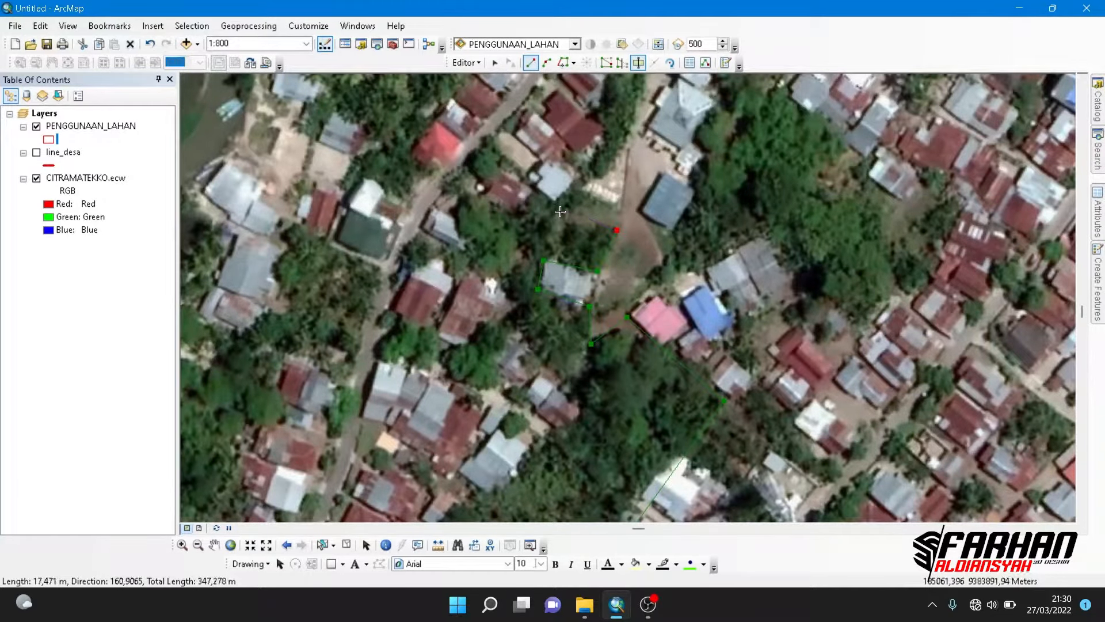
- Trace the grove's northern edge along the grey- and red-roofed houses to the small grey house beside the lane
click(565, 220)
click(555, 204)
click(540, 190)
click(528, 206)
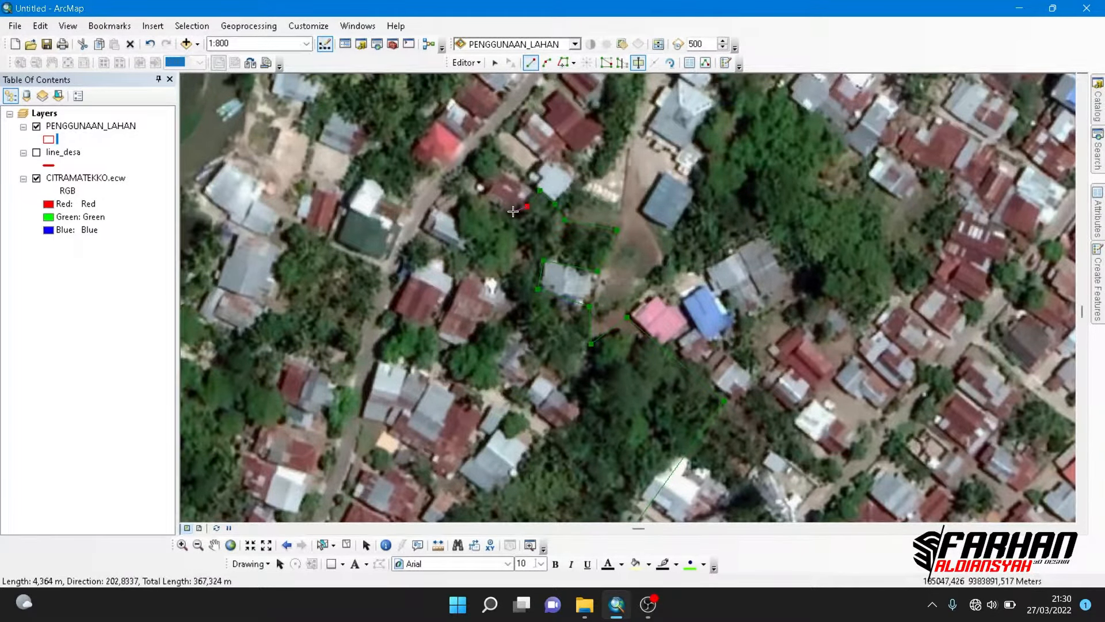
click(519, 214)
click(477, 198)
click(463, 220)
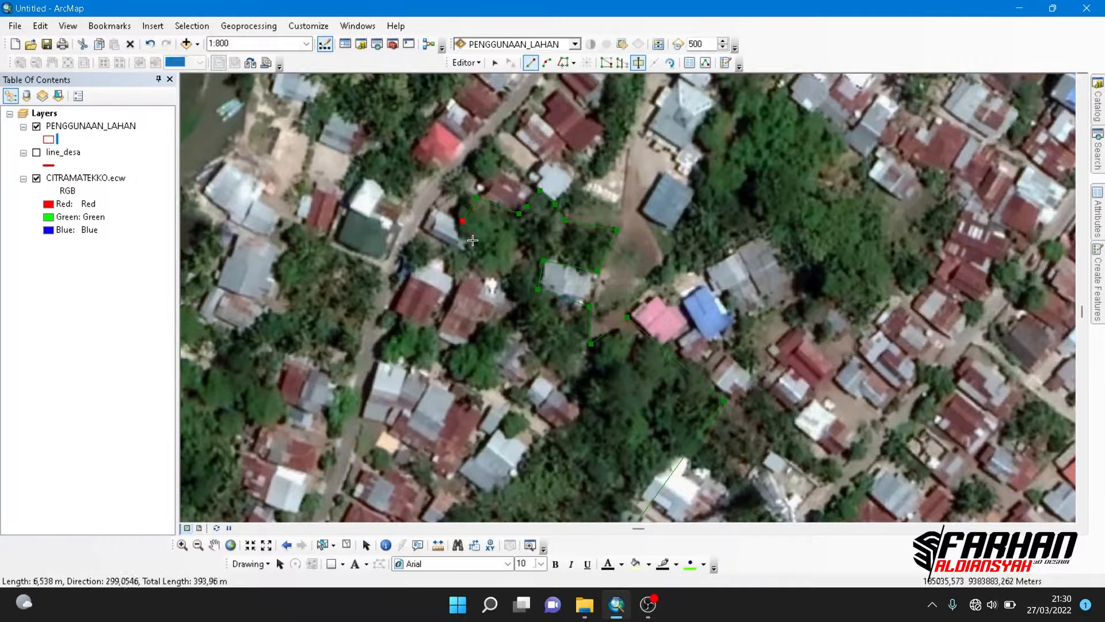
- Carry the cut line south along the grove's western edge, behind the red- and grey-roofed houses
click(469, 271)
click(519, 296)
key(Down)
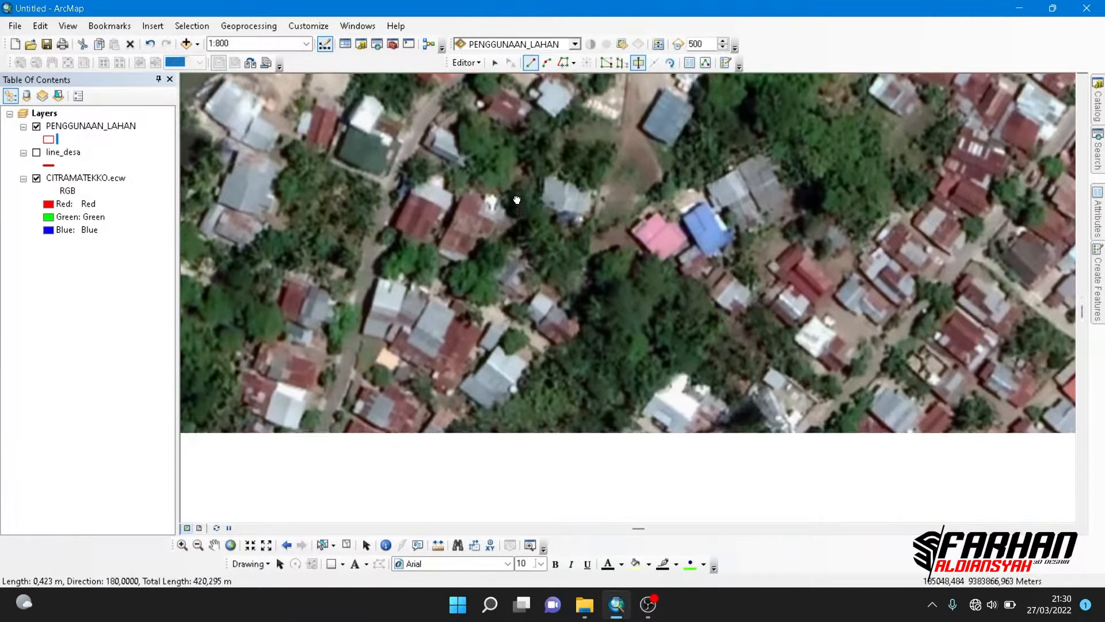
click(508, 212)
click(556, 266)
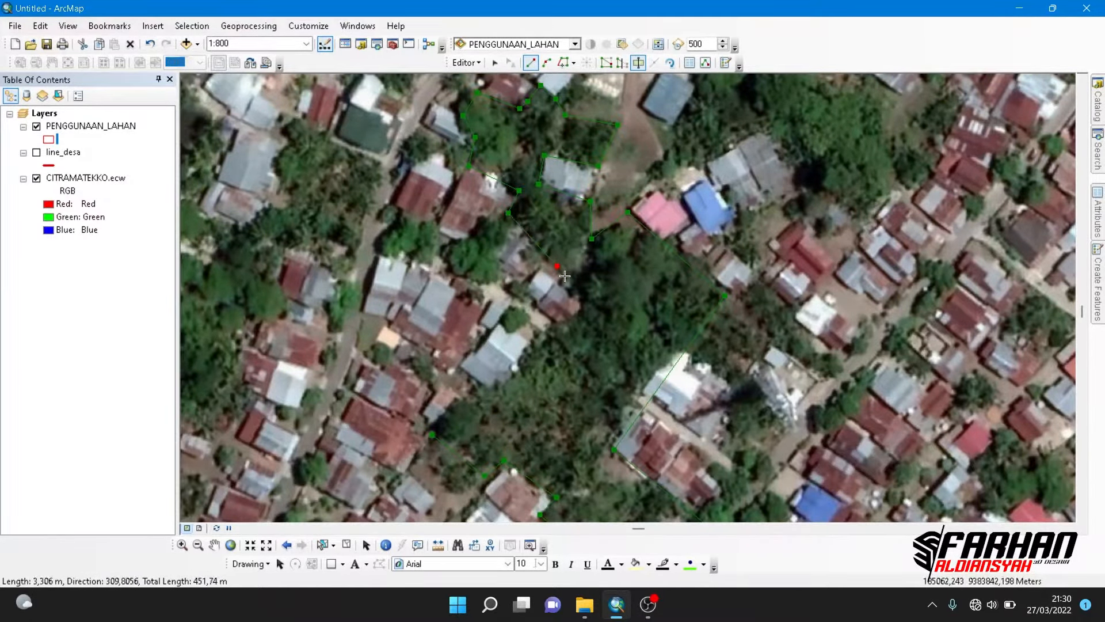
click(587, 301)
- Close the cut line southwest past the large grey-roofed house back to its starting point, splitting off the small grove
drag(587, 302, 695, 131)
click(609, 227)
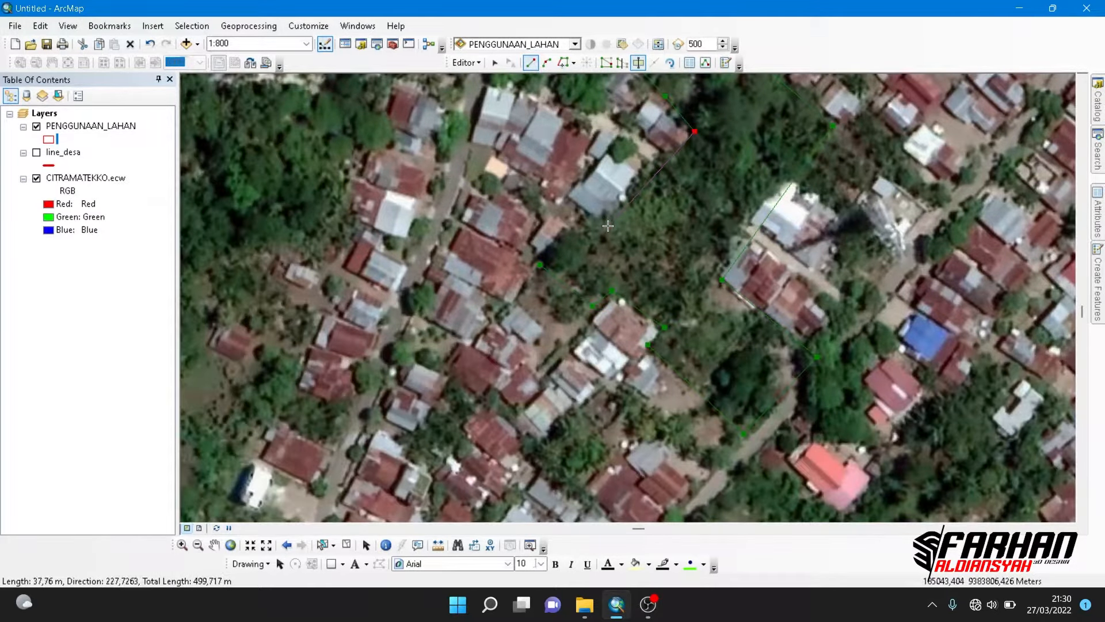
scroll(496, 335, down, 3)
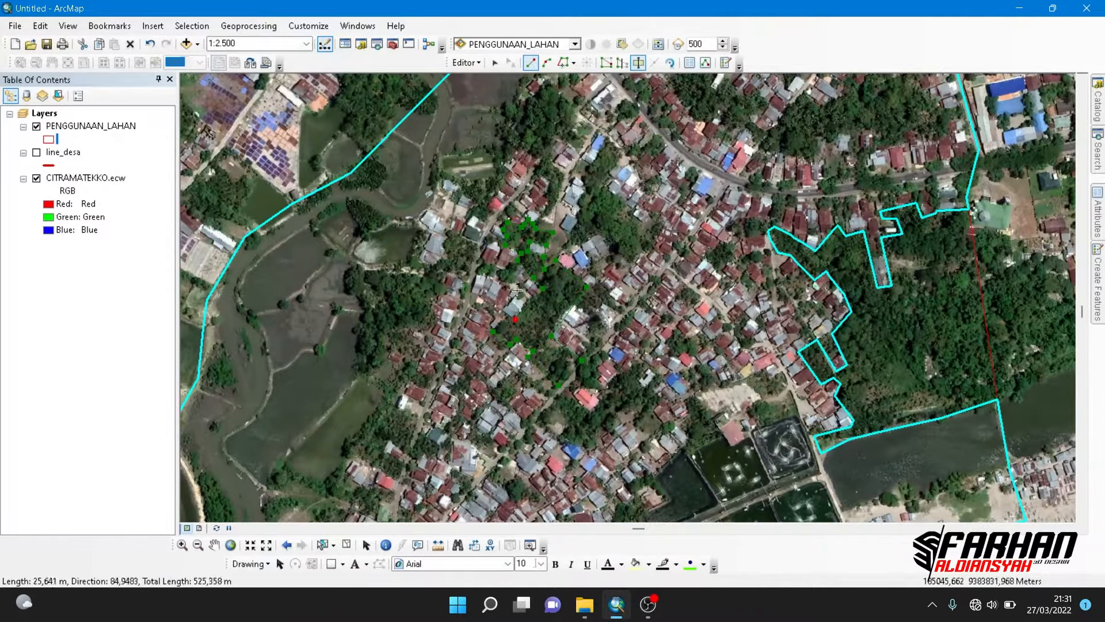
drag(527, 299, 567, 323)
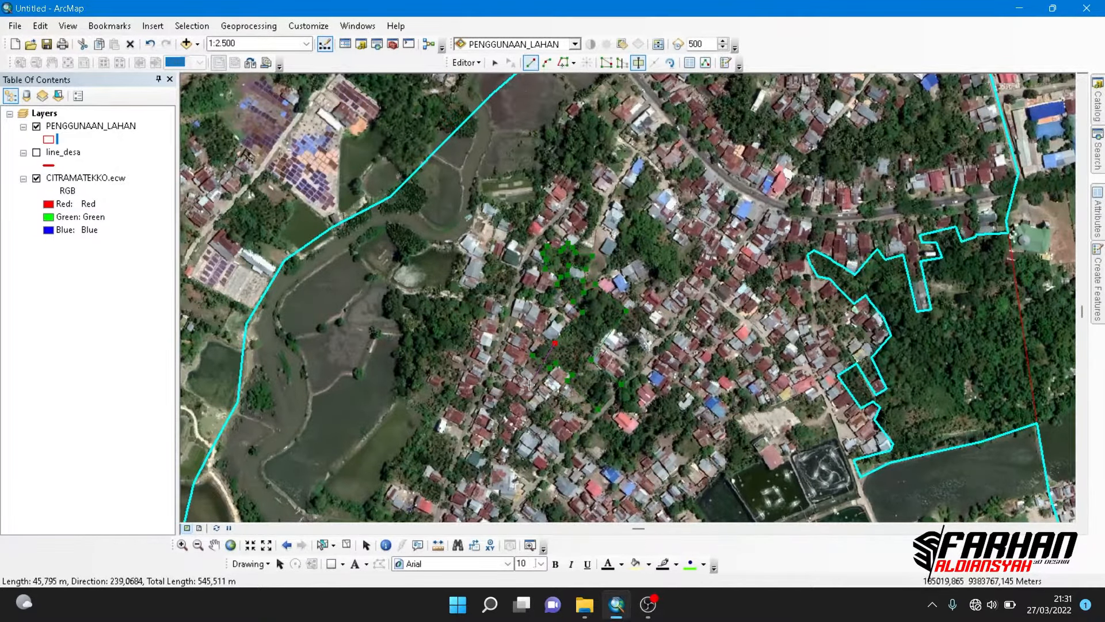
scroll(531, 373, up, 3)
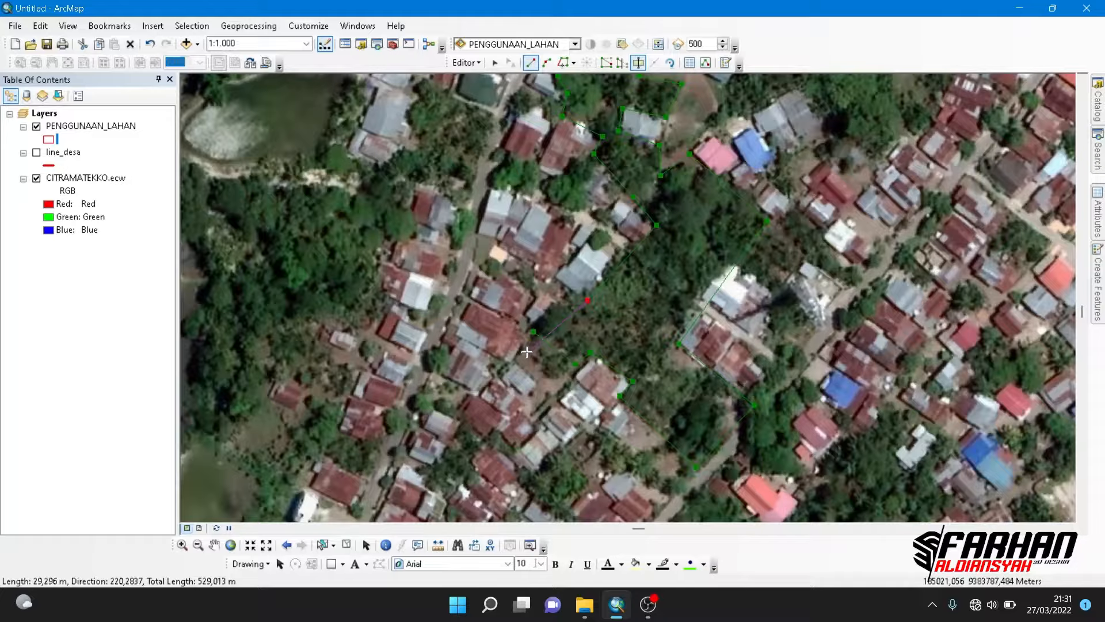
double_click(526, 351)
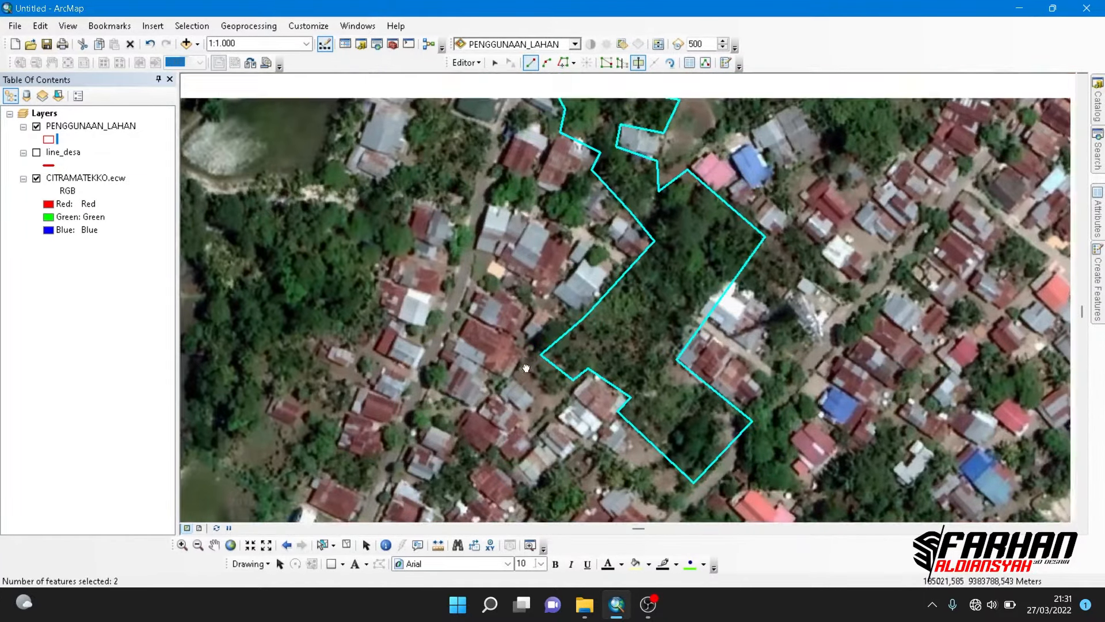
- Start a new cut line by the pink-roofed house north of the main road and follow the grove's southern edge eastward
scroll(629, 356, down, 3)
scroll(629, 356, up, 3)
click(552, 263)
click(661, 286)
click(670, 238)
click(716, 226)
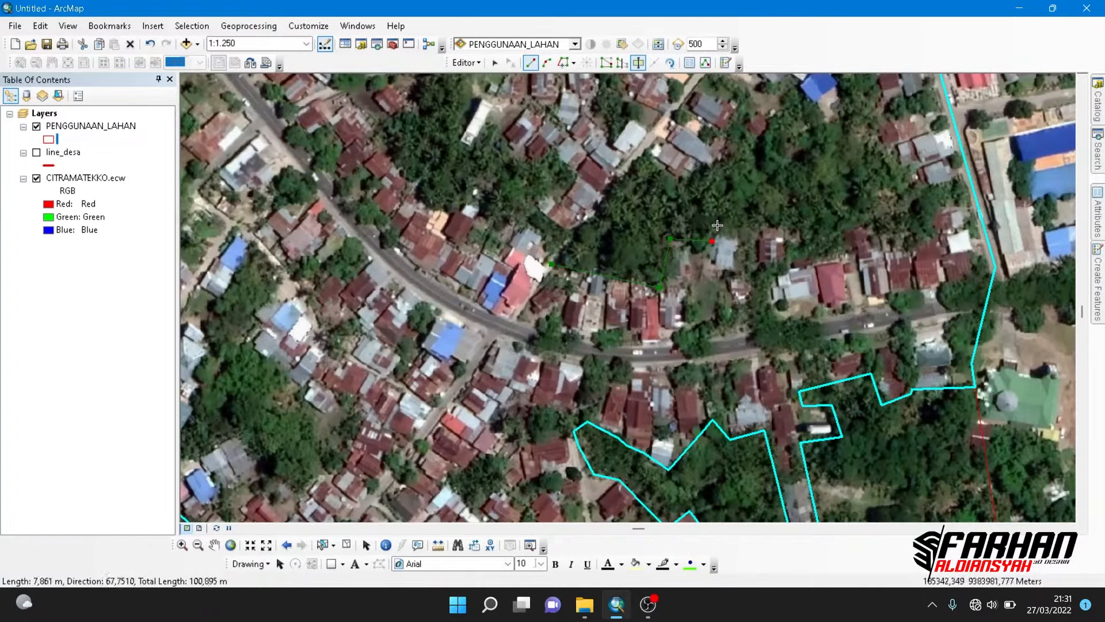
- Trace the cut line around the backs of the houses north of the main road to the grove's southeastern corner
click(789, 230)
click(788, 265)
click(840, 247)
click(837, 233)
click(869, 226)
click(874, 244)
click(914, 244)
click(925, 221)
click(930, 194)
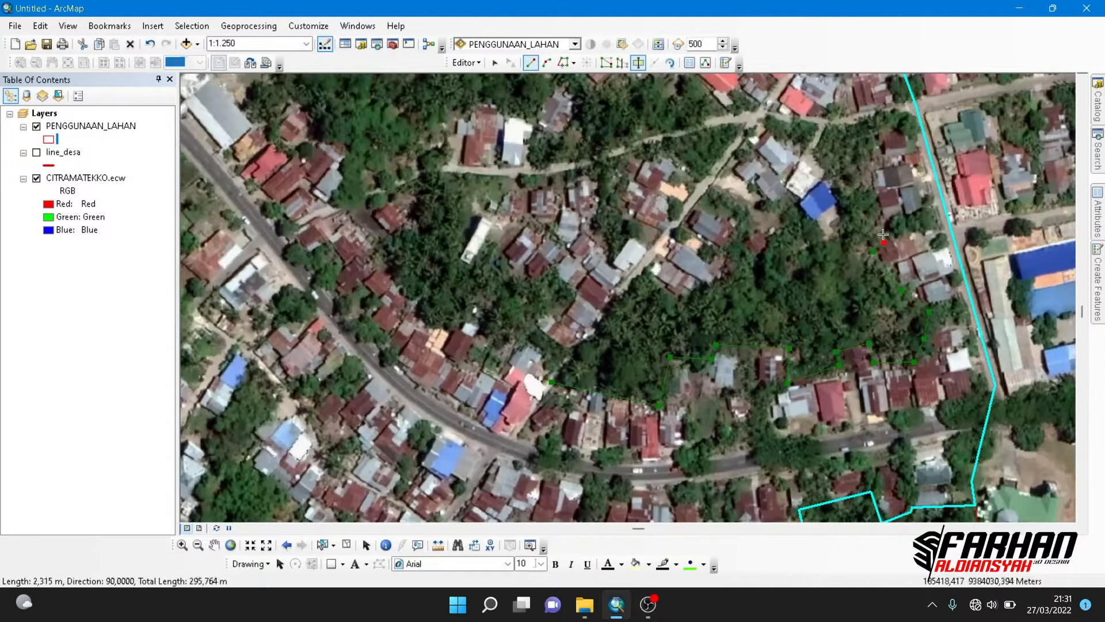
- Carry the cut line up to the side road and back around the white- and blue-roofed houses
click(859, 120)
click(828, 124)
click(810, 153)
click(828, 179)
click(845, 205)
click(848, 230)
click(820, 238)
click(788, 191)
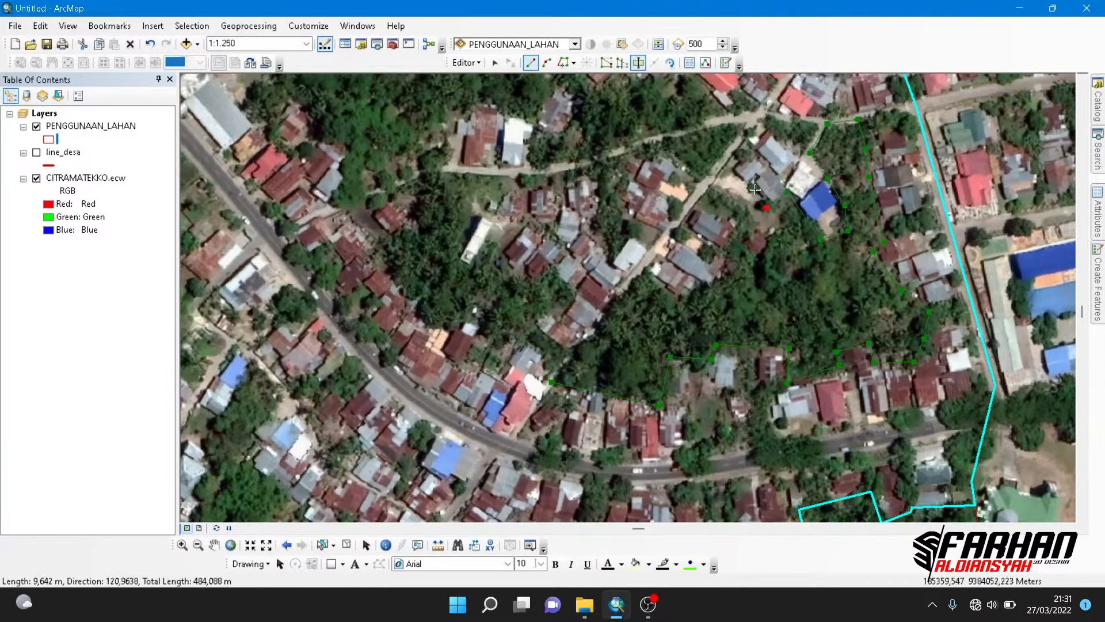
key(ctrl+z)
- Take the cut line over the lane junction and northwest behind the large red-roofed houses
click(752, 132)
click(759, 118)
click(737, 104)
click(721, 114)
drag(722, 118, 753, 234)
click(724, 188)
click(699, 198)
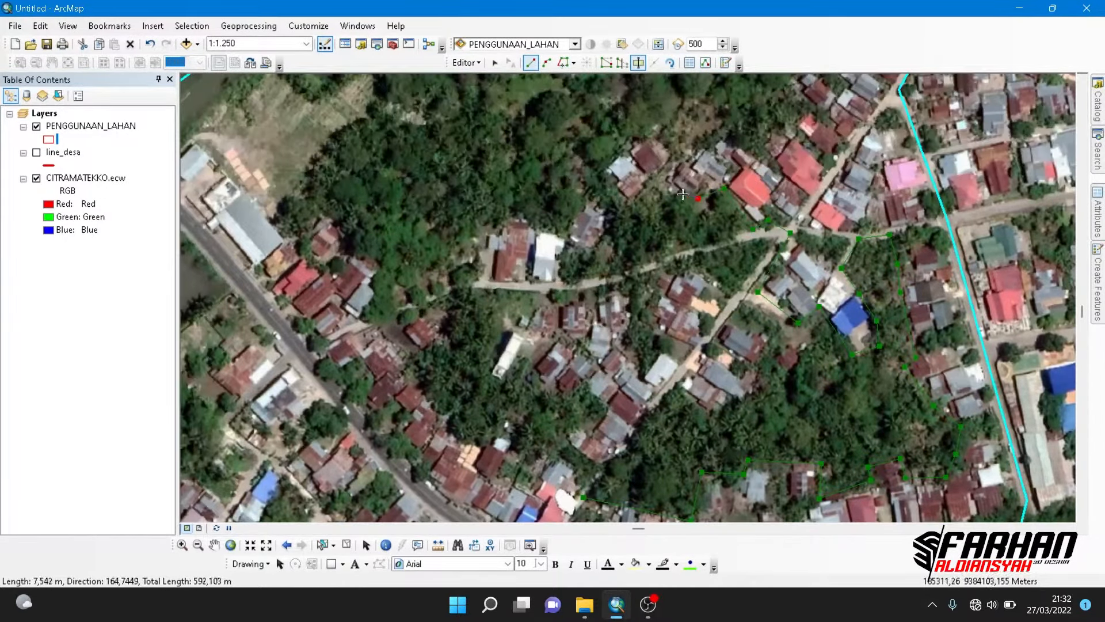
- Trace the cut line around the detached grey- and red-roofed houses and on northeast behind the neighbouring house row
click(604, 169)
click(645, 126)
click(688, 154)
click(708, 141)
click(738, 145)
click(757, 155)
click(804, 100)
click(791, 93)
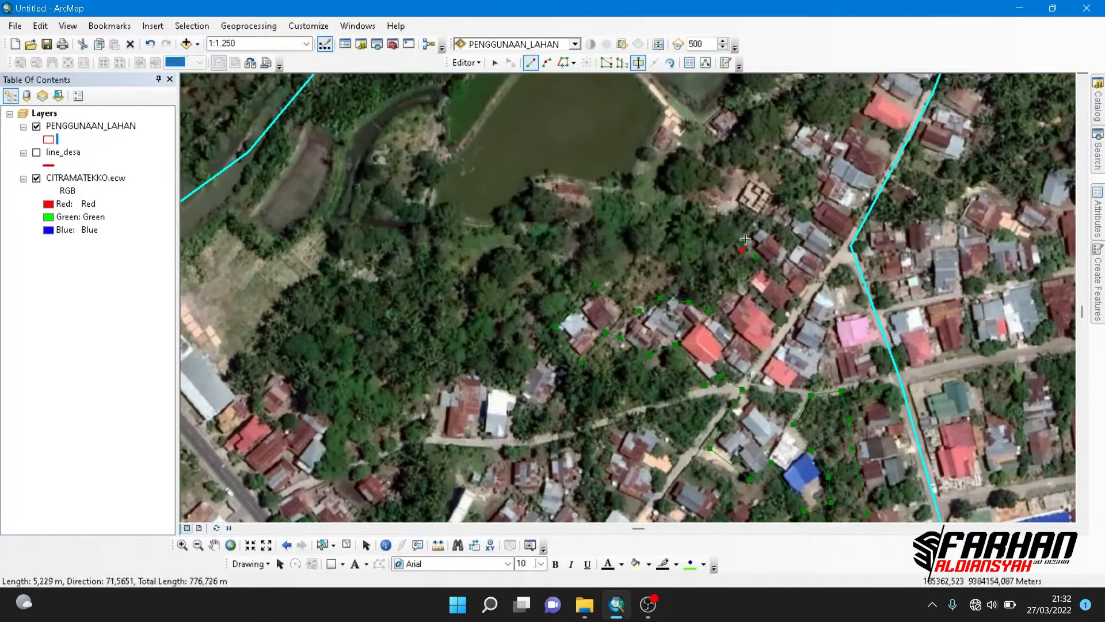
- Trace the cut line around the unfinished building northwest of the house row and back to the houses by the eastern boundary
key(ctrl+z)
click(736, 205)
click(750, 177)
click(802, 203)
click(819, 171)
drag(782, 140, 729, 314)
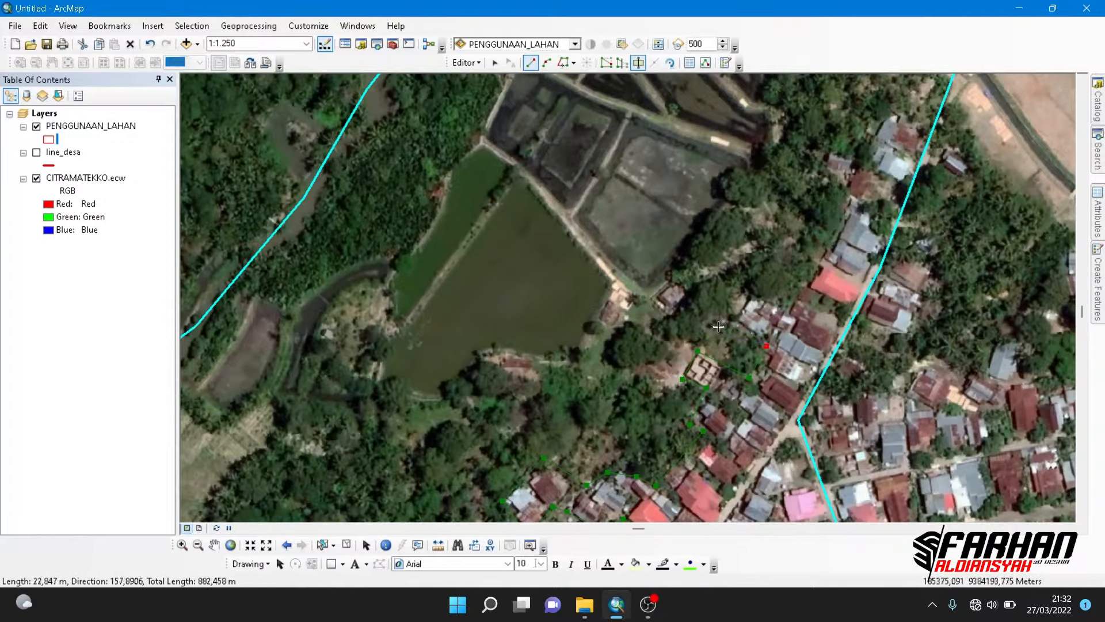
- Trace the cut line behind the northernmost houses and end it on the polygon's eastern boundary
click(709, 220)
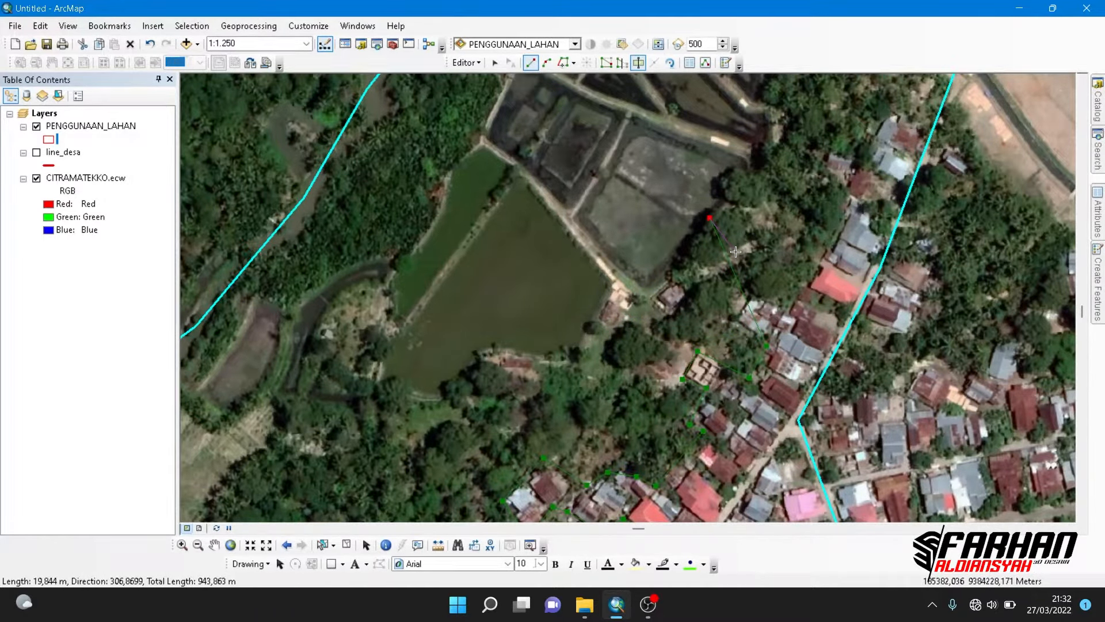
key(ctrl+z)
click(731, 321)
click(745, 290)
click(787, 308)
click(844, 212)
drag(844, 211, 791, 400)
click(798, 380)
click(770, 361)
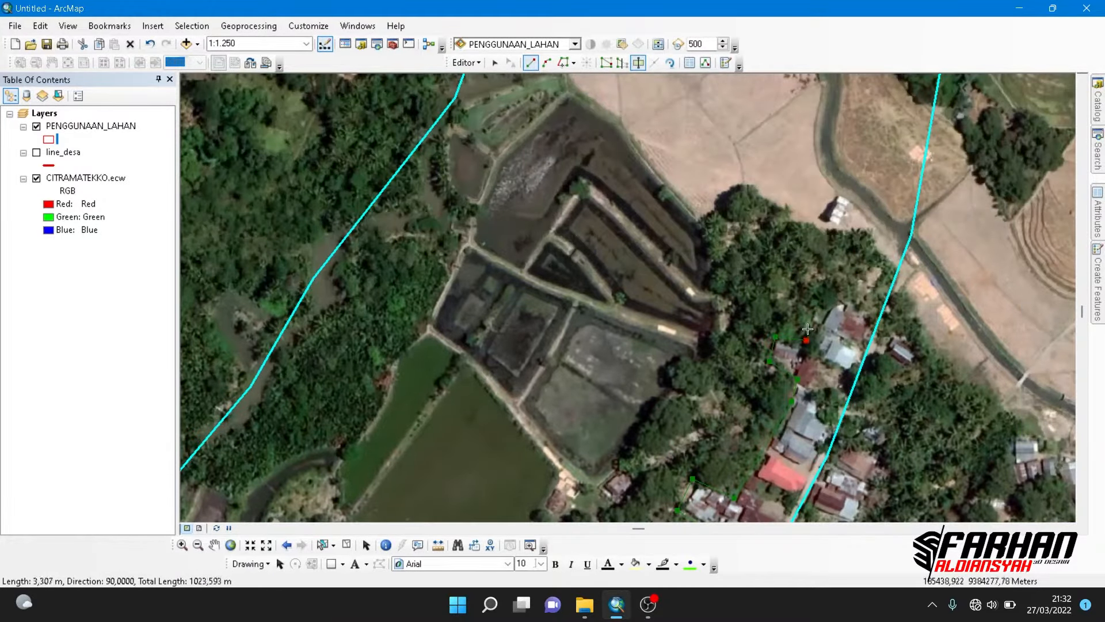
click(823, 294)
click(879, 321)
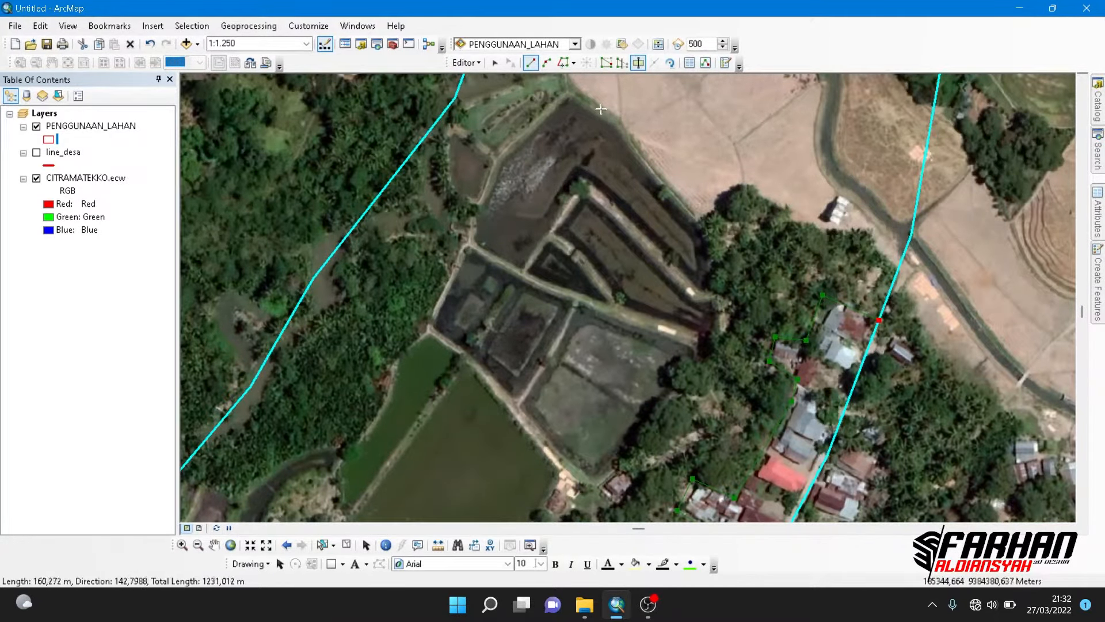
- Extend the cut line north along the existing PENGGUNAAN_LAHAN boundary edge with the Trace tool
click(562, 62)
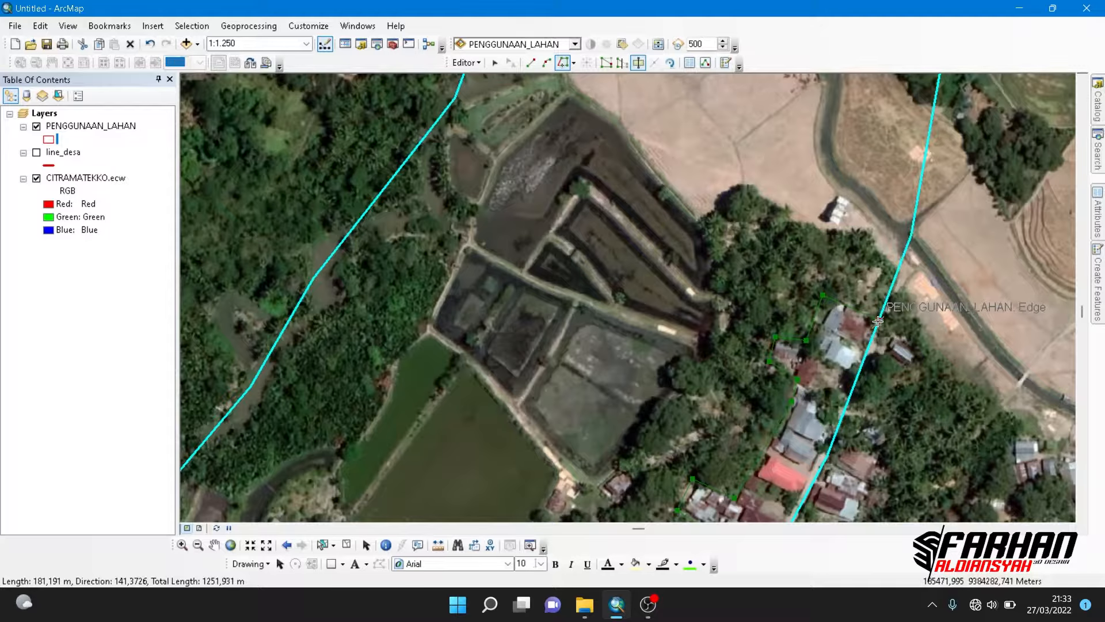
click(879, 321)
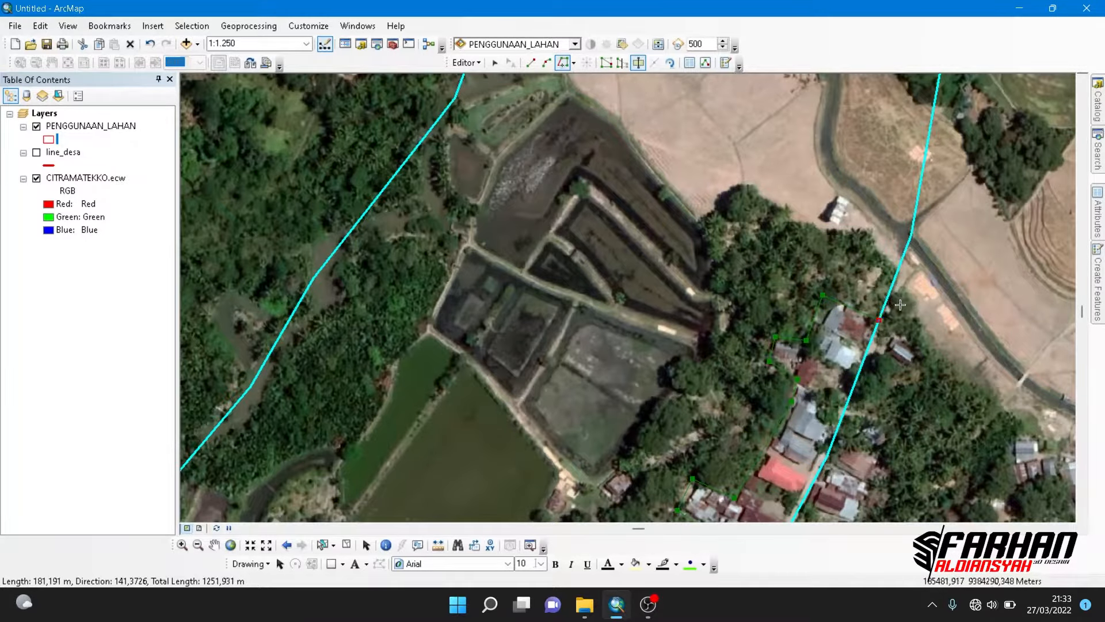
click(914, 275)
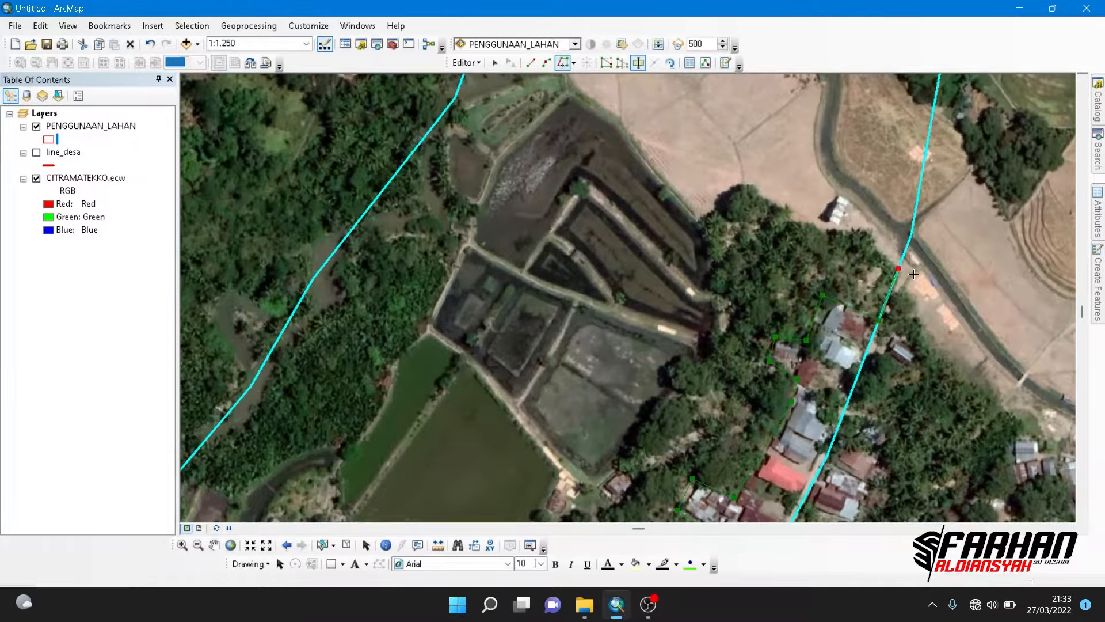
- Continue with straight segments along the grove's northern edge beside the dry field to the dark fish ponds
click(531, 68)
click(873, 247)
click(869, 228)
click(838, 231)
click(799, 217)
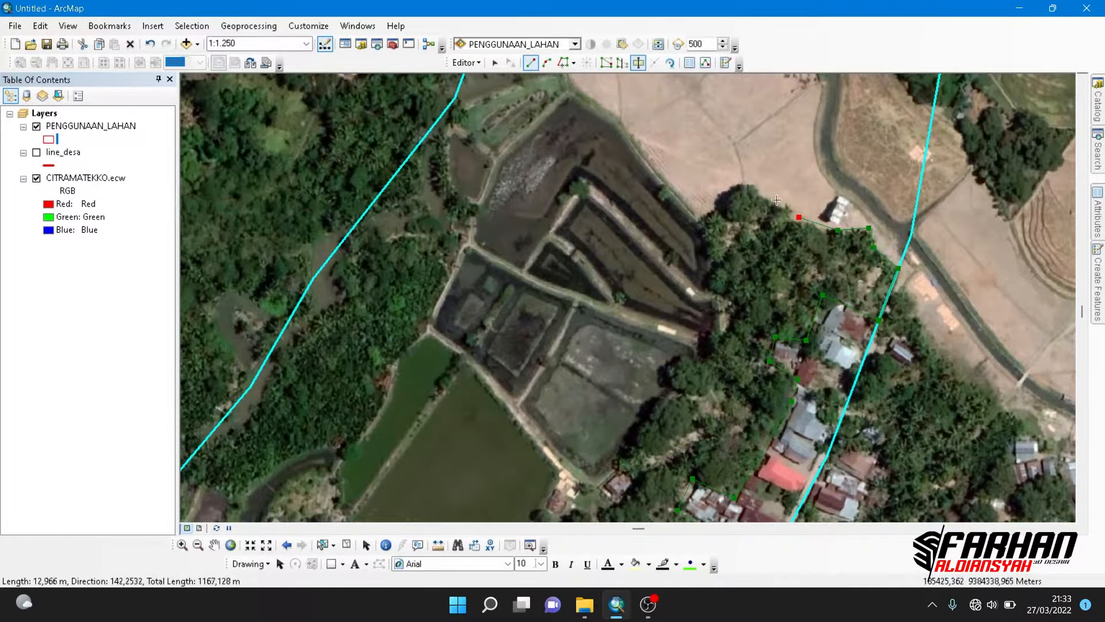
click(747, 181)
click(712, 204)
click(702, 227)
- Carry the cut line south between the grove and the fish ponds, around the pond-side huts
click(685, 358)
click(665, 376)
click(669, 386)
drag(662, 403, 810, 117)
click(804, 131)
click(773, 168)
click(753, 190)
click(741, 197)
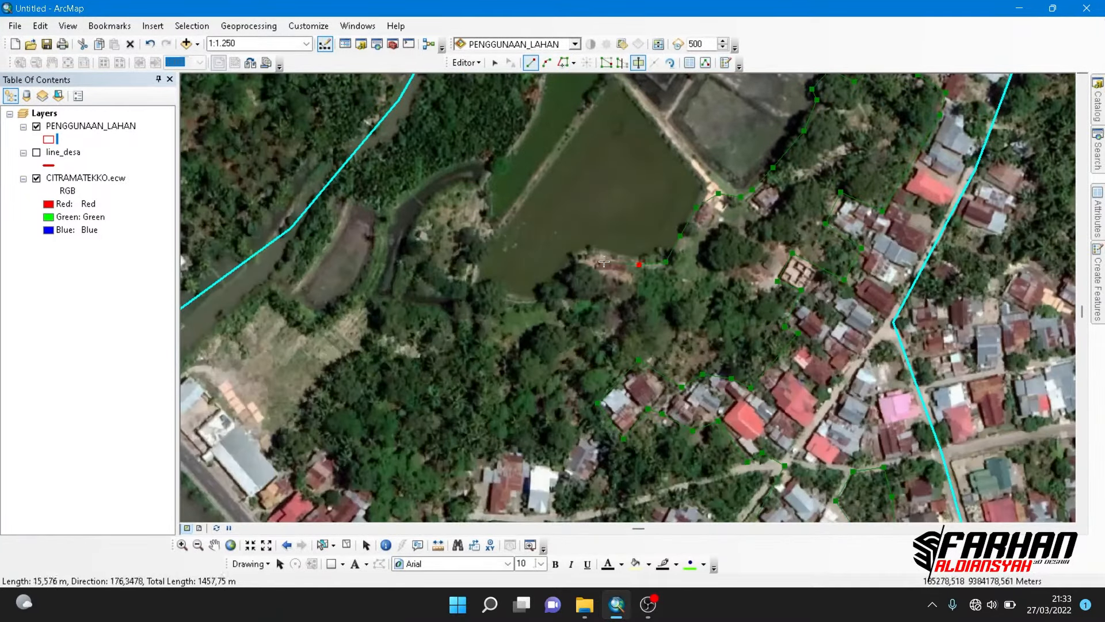
- Trace the grove's western edge along the open field, the long grey-roofed building and the houses by the main road
click(308, 408)
click(271, 448)
drag(289, 477, 350, 309)
click(387, 285)
click(440, 332)
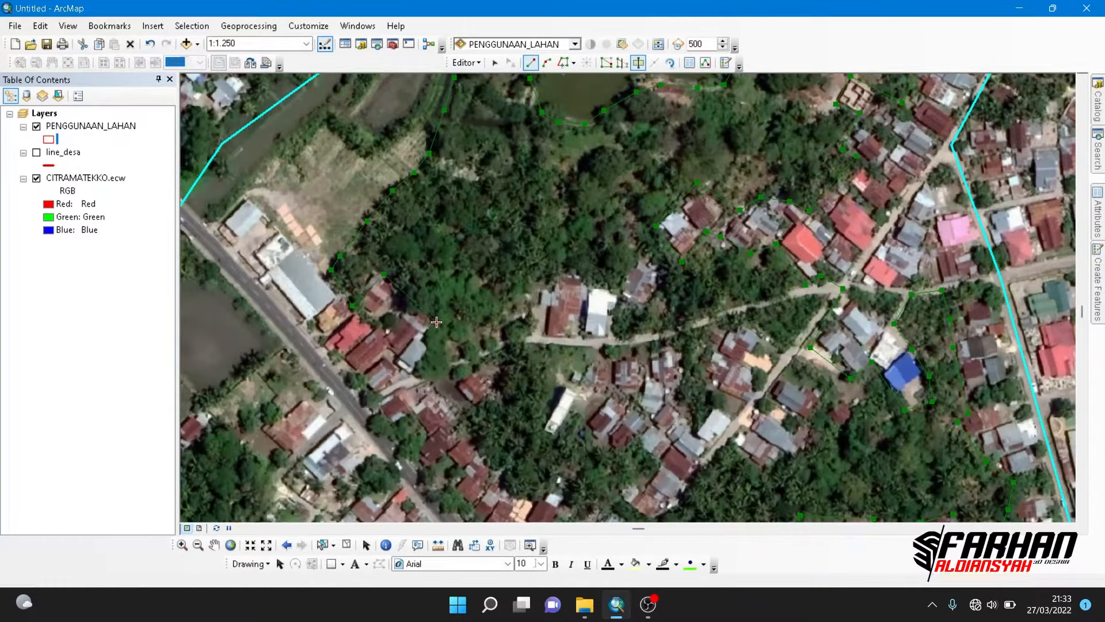
click(420, 389)
click(465, 434)
- Finish the cut line behind the roadside houses back to the pink-roofed house, splitting off the large grove
drag(506, 471, 459, 317)
click(424, 300)
click(457, 330)
click(476, 352)
click(486, 356)
click(505, 338)
click(523, 351)
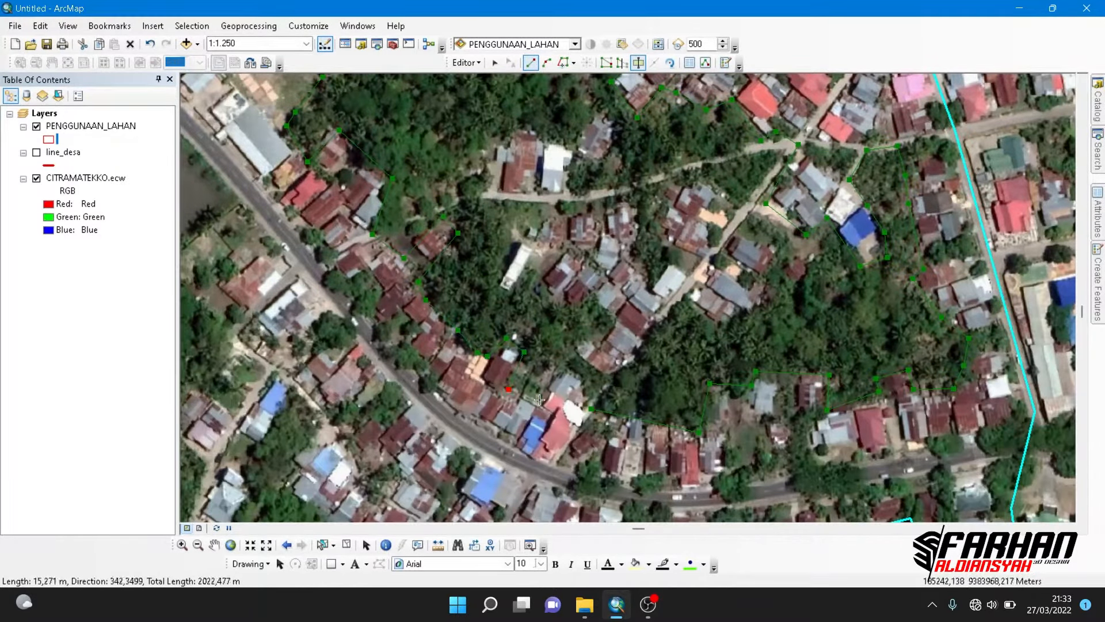
click(508, 388)
click(571, 364)
double_click(552, 408)
- Clear the selection and select only the remaining land polygon that contains the fish ponds
drag(553, 407, 525, 463)
click(346, 544)
scroll(495, 460, down, 3)
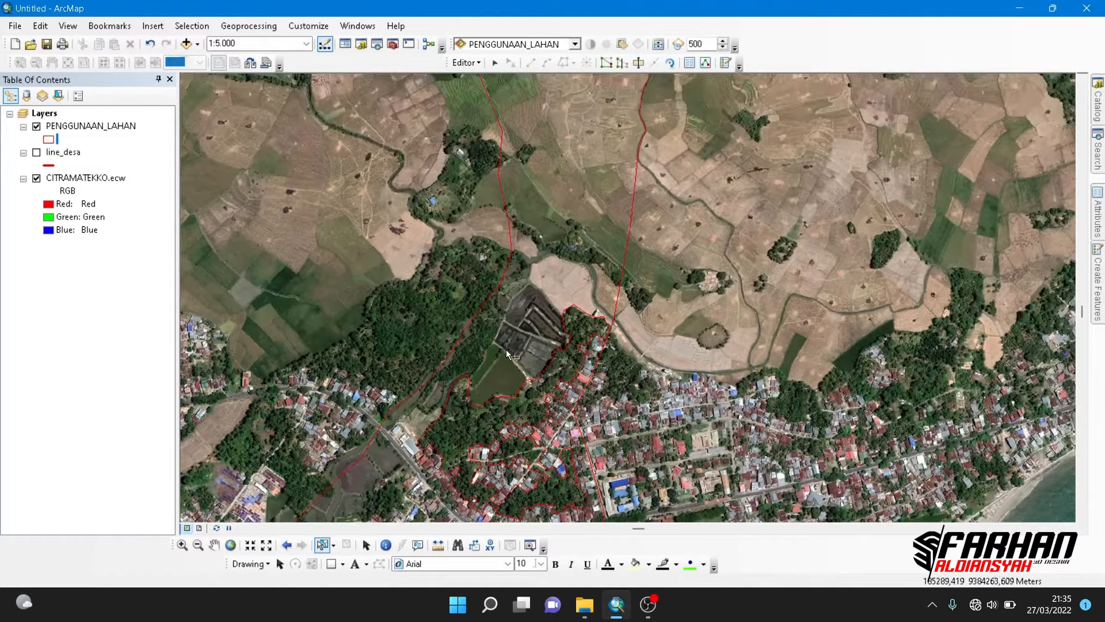
click(323, 545)
click(533, 299)
- Trace the new cut line down the western side of the red-roofed house row near the riverside ponds
scroll(533, 299, up, 1)
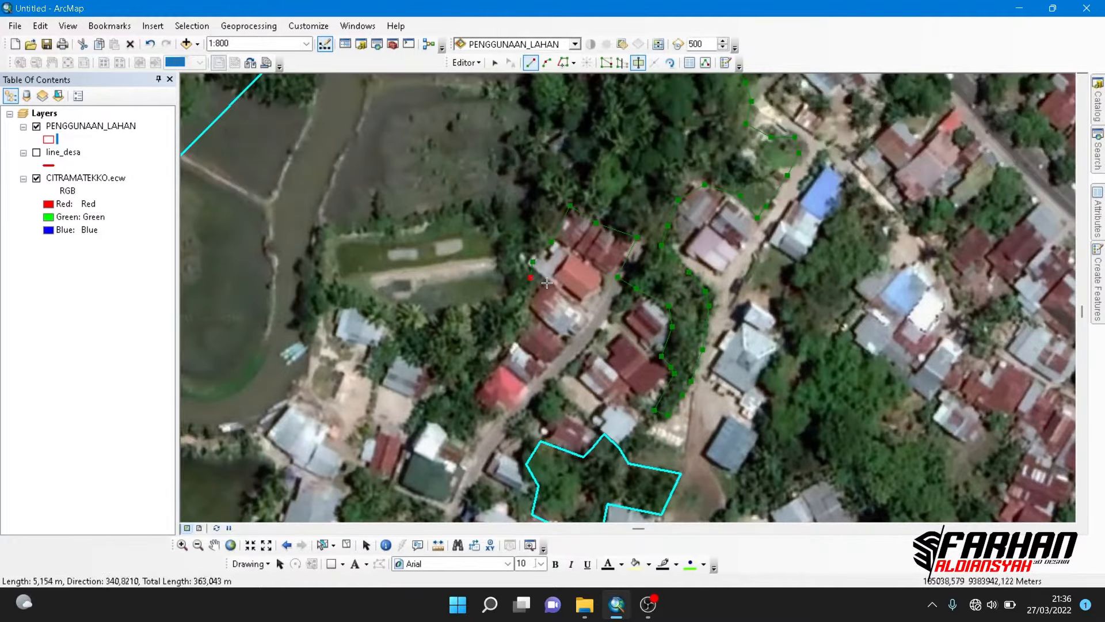
key(ctrl+z)
click(548, 278)
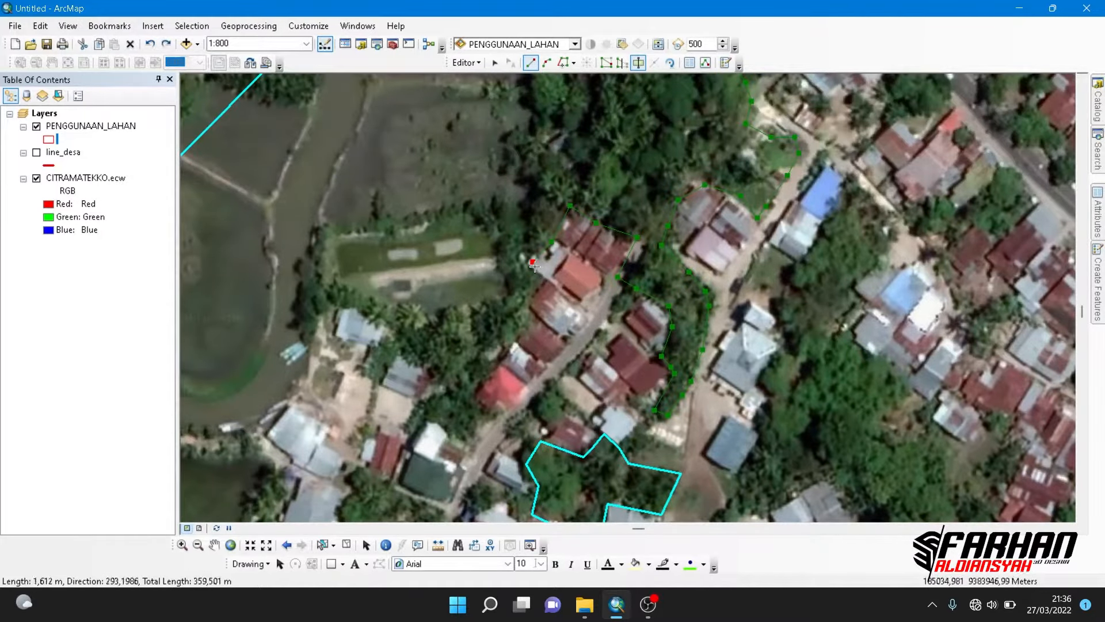
click(519, 320)
click(517, 337)
click(488, 374)
- Continue the cut line around the red-roofed house to the road and back behind the riverside houses
click(479, 390)
click(474, 401)
click(495, 417)
click(380, 318)
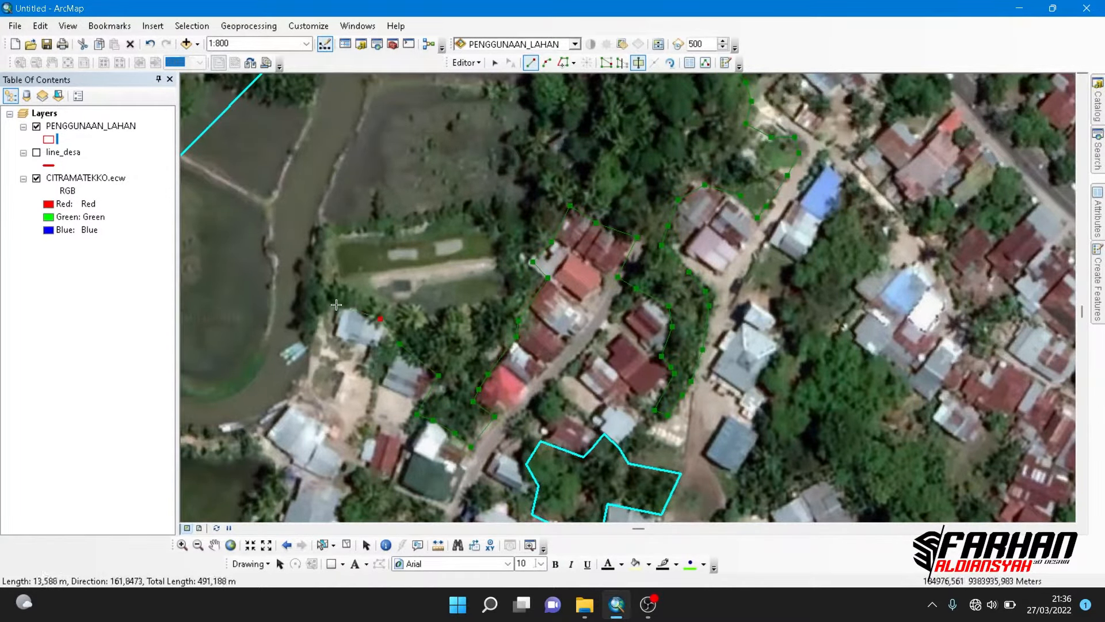
click(337, 304)
- Finish the cut along the small fish ponds' southern edge, and complete the cut around the grove east of the dirt road
click(339, 287)
click(399, 310)
click(429, 308)
click(471, 305)
click(488, 301)
click(506, 296)
double_click(575, 211)
scroll(575, 211, down, 4)
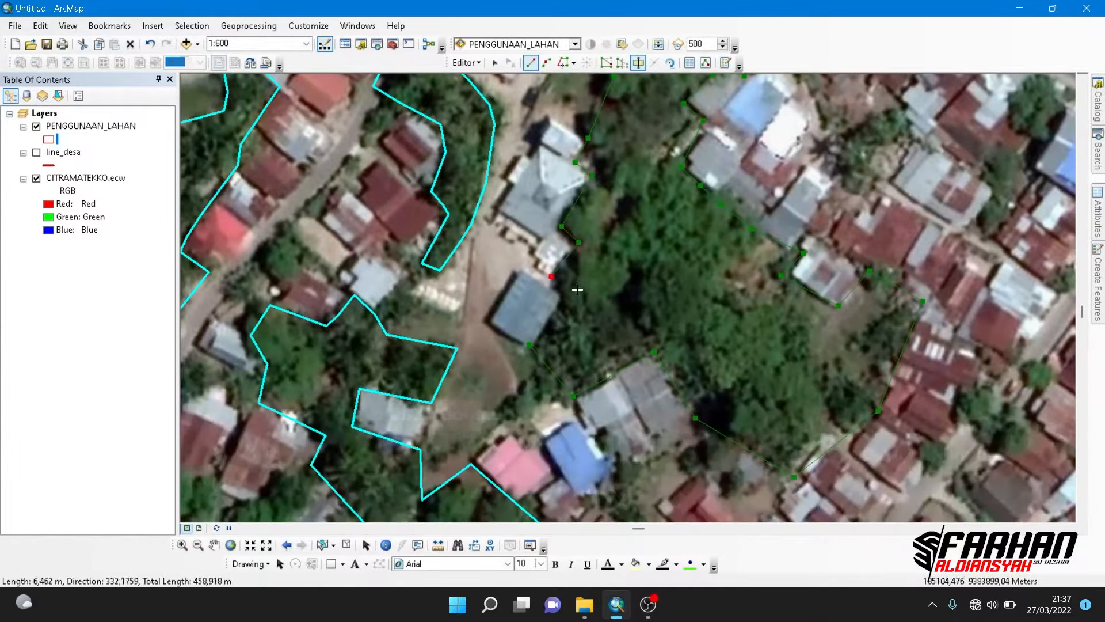
double_click(572, 373)
- Trace a new cut line along the white-patched pond's southern embankment, around the grey-roofed houses and down the village road
scroll(573, 373, up, 1)
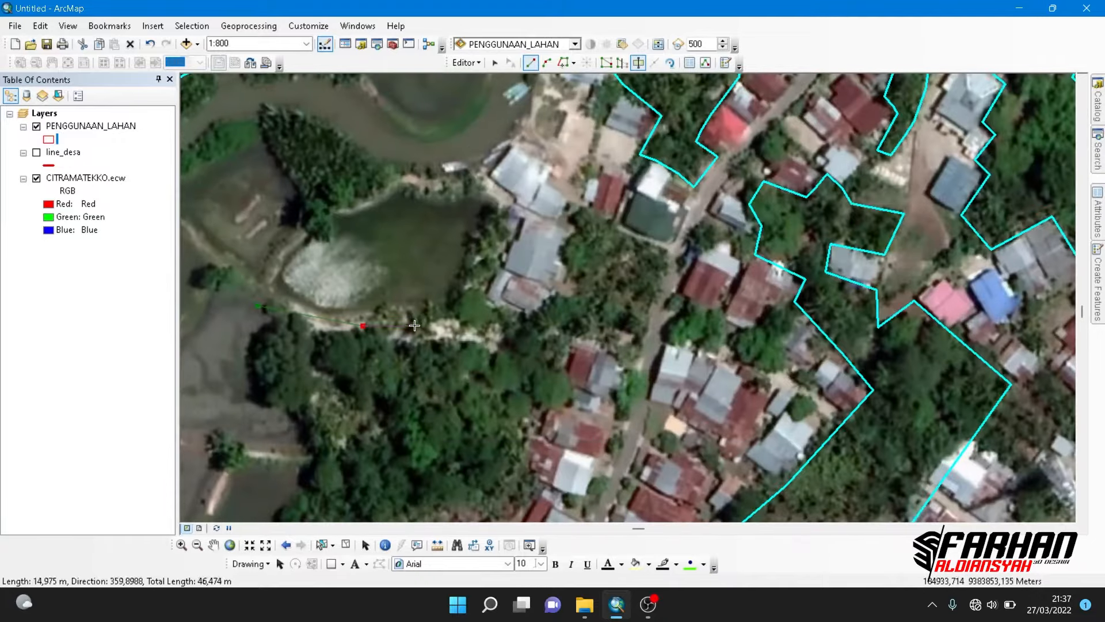
click(415, 326)
click(453, 309)
click(489, 204)
click(524, 209)
click(577, 220)
click(544, 320)
click(488, 298)
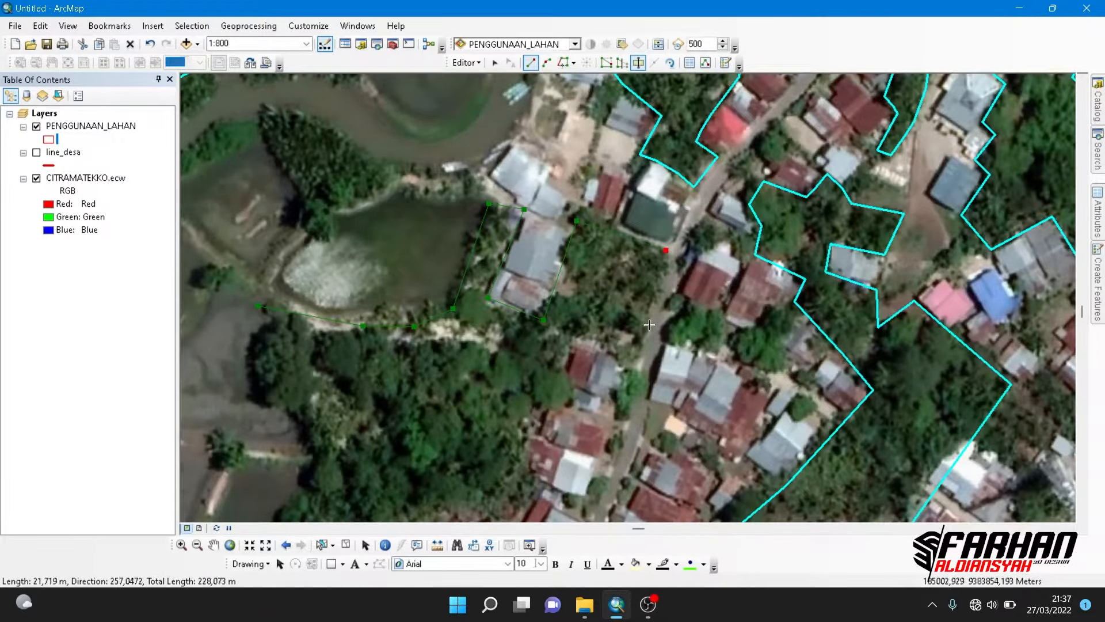
click(641, 361)
click(573, 345)
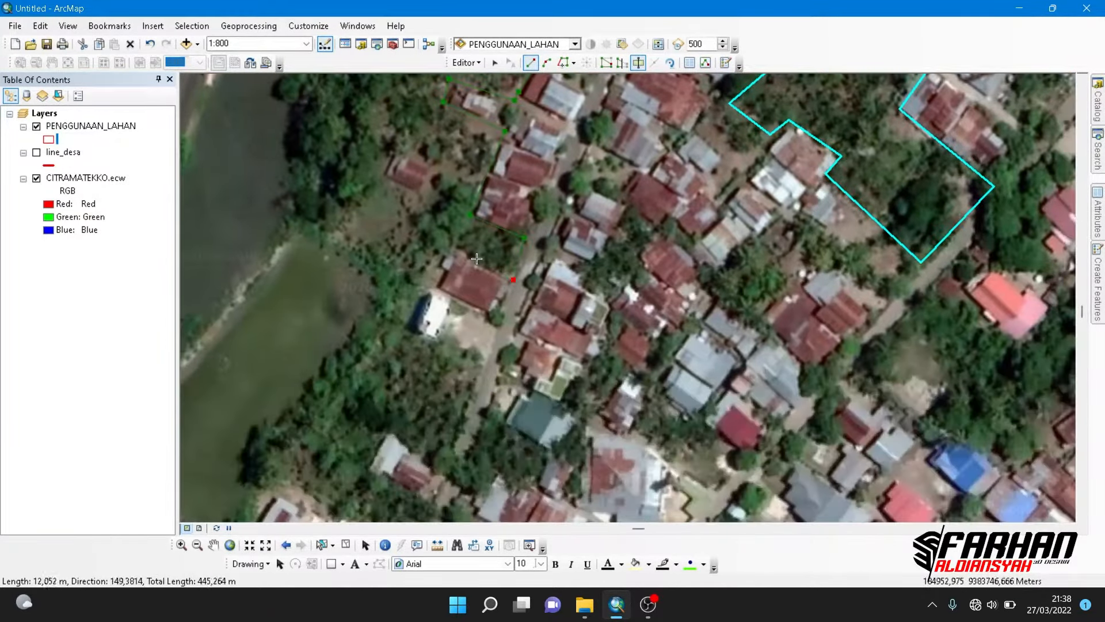
- Trace the village's western house edge down to the large dark pond and finish the cut, splitting off the western grove
scroll(477, 259, up, 1)
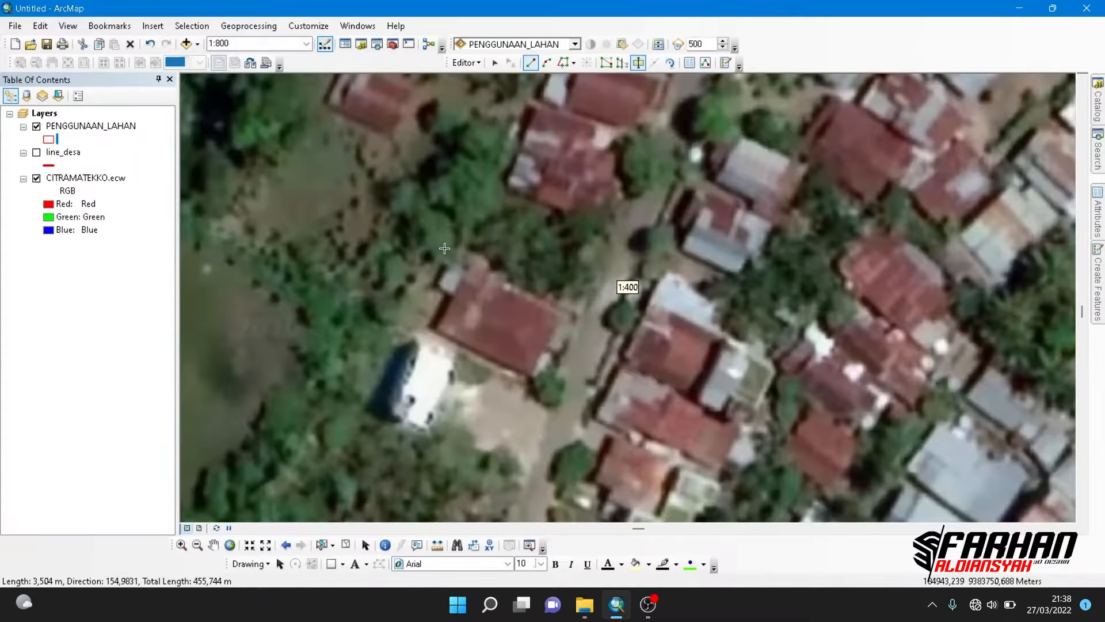
scroll(507, 325, up, 1)
scroll(507, 325, down, 1)
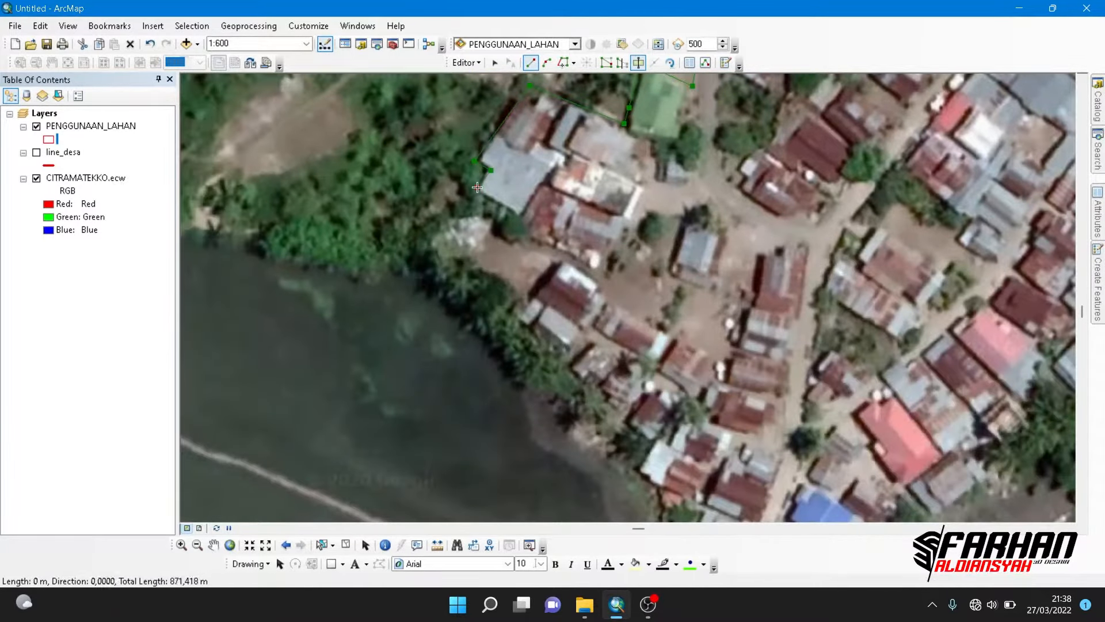
click(498, 339)
click(423, 272)
click(396, 270)
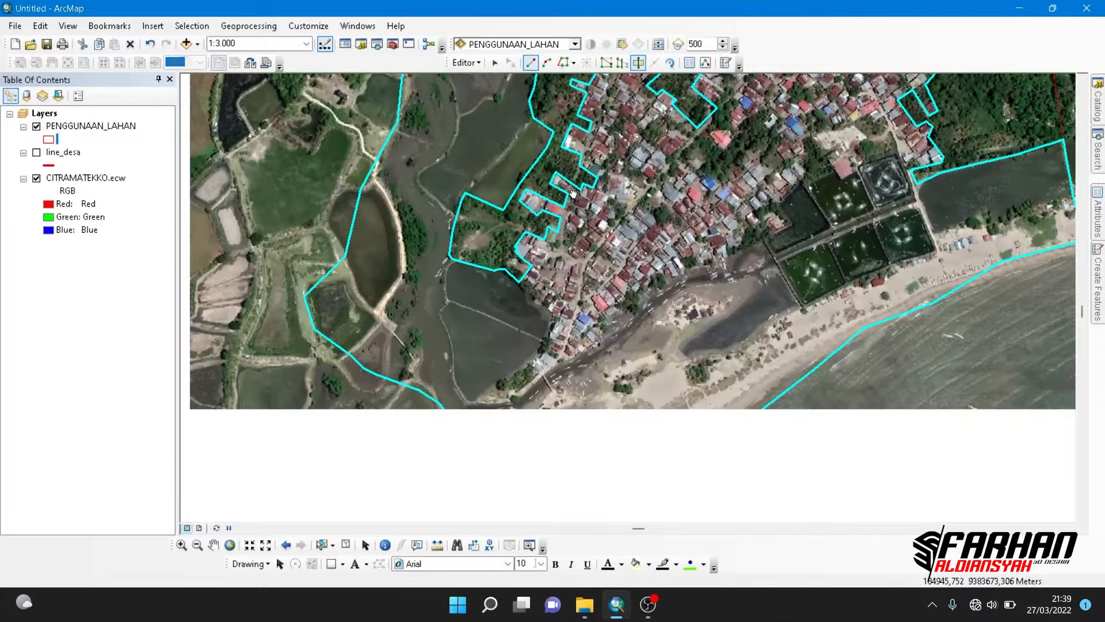
- Finish the cut line around the pond inside the northern river bend, and clear the selection
scroll(480, 231, up, 3)
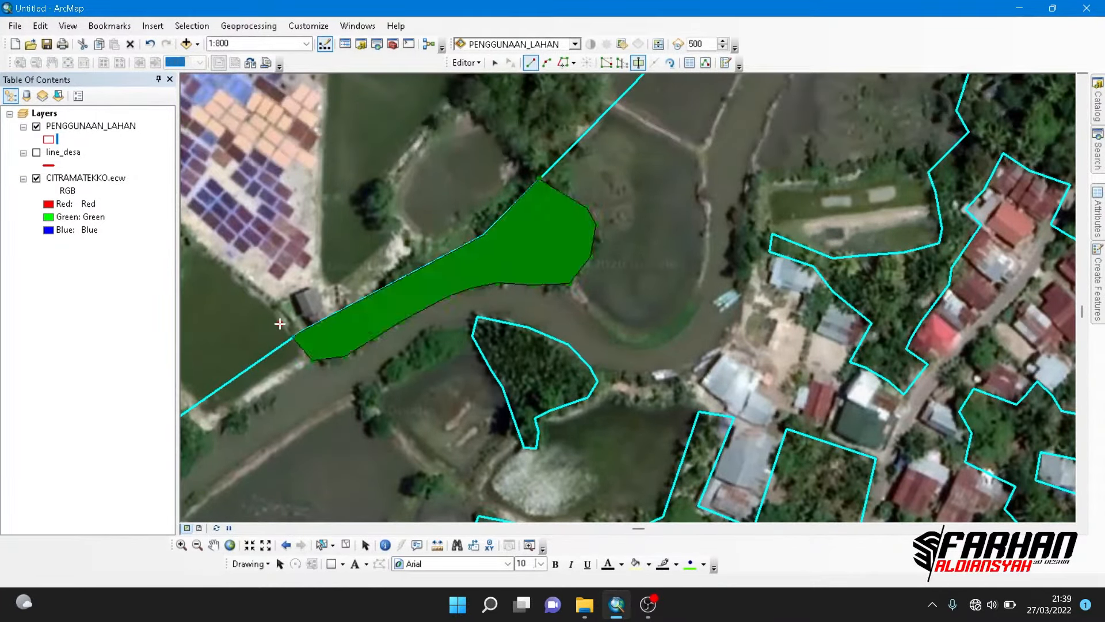
scroll(518, 288, down, 2)
click(519, 396)
click(507, 424)
click(489, 433)
click(470, 430)
double_click(438, 391)
click(346, 545)
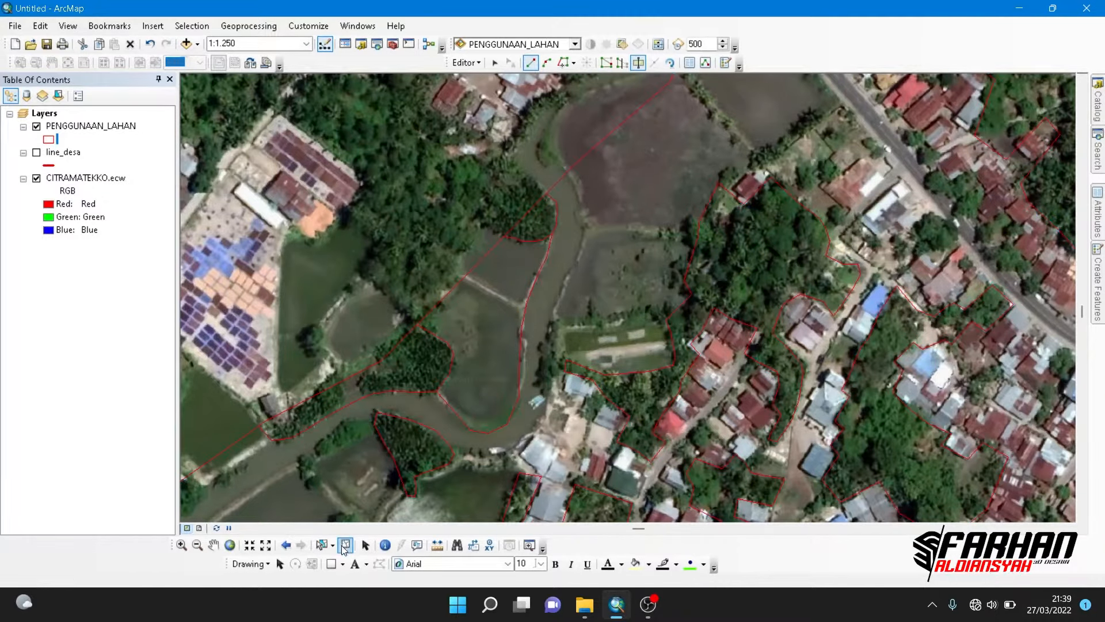
- Start a new polygon cut down the river's eastern bank, from the northern ponds to the houses at the bend
click(639, 63)
click(563, 62)
click(531, 62)
click(562, 176)
click(585, 230)
click(552, 374)
drag(532, 437, 580, 299)
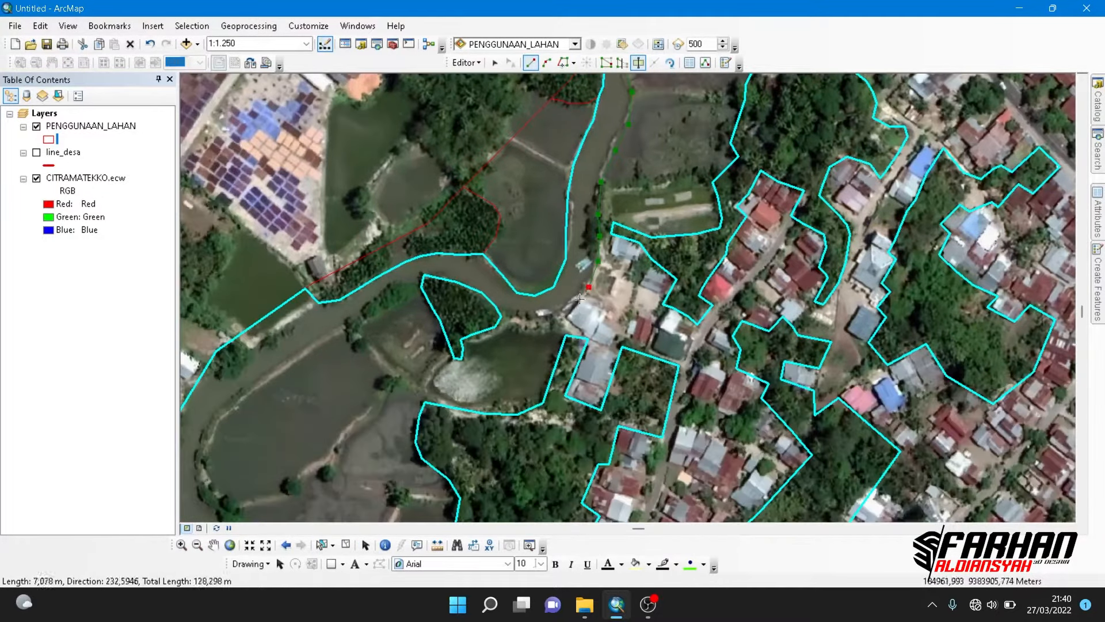
- Continue the cut line past the riverside houses and along the existing northern edge of the palm clump
click(566, 308)
click(515, 312)
click(502, 317)
click(501, 317)
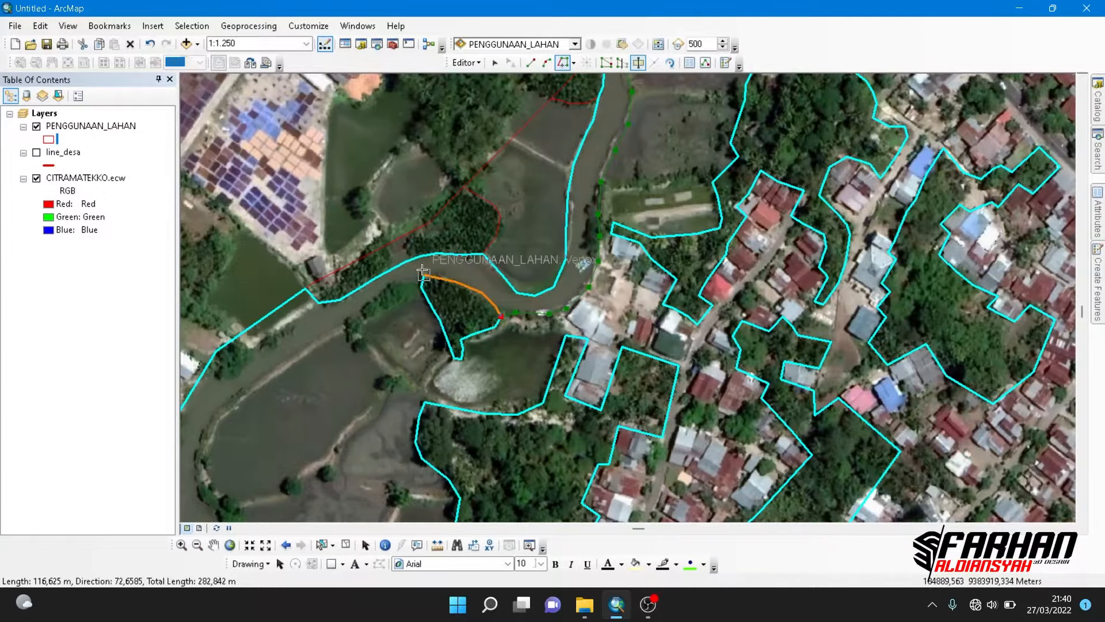
click(423, 276)
- Trace the cut line with straight segments down the outer western embankment of the large riverside ponds
click(531, 62)
click(390, 287)
click(337, 328)
drag(276, 374, 445, 173)
click(424, 187)
click(377, 234)
click(387, 311)
click(414, 347)
click(426, 390)
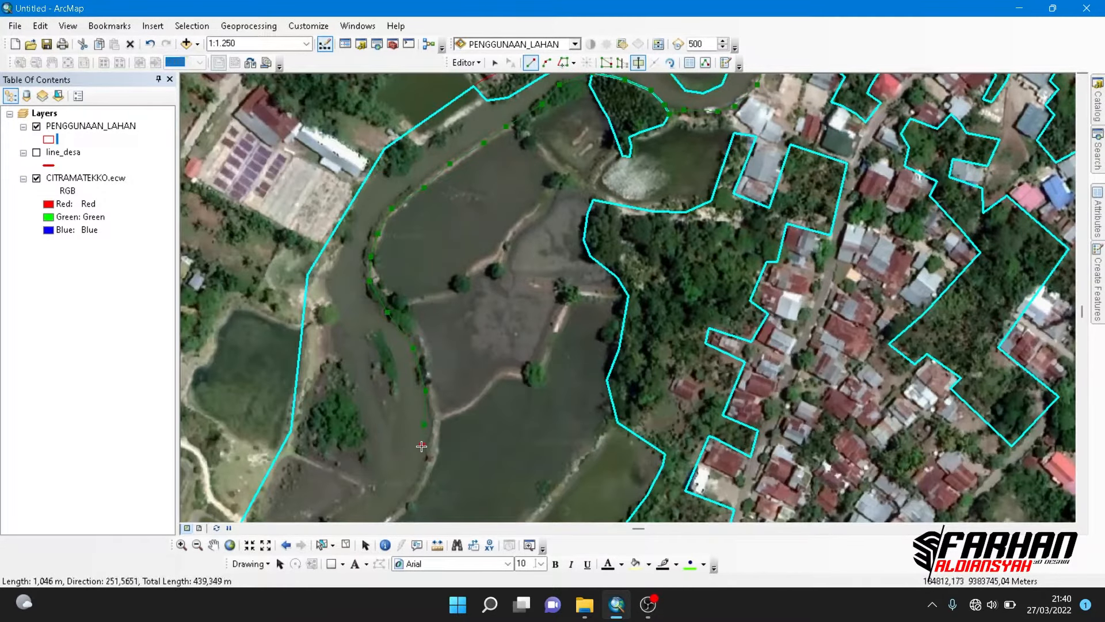
- Continue the cut line around the embankment's southwestern bend to the existing boundary of the southern grove
drag(397, 507, 438, 300)
click(396, 329)
click(376, 359)
click(427, 413)
click(453, 439)
click(471, 457)
drag(472, 457, 528, 235)
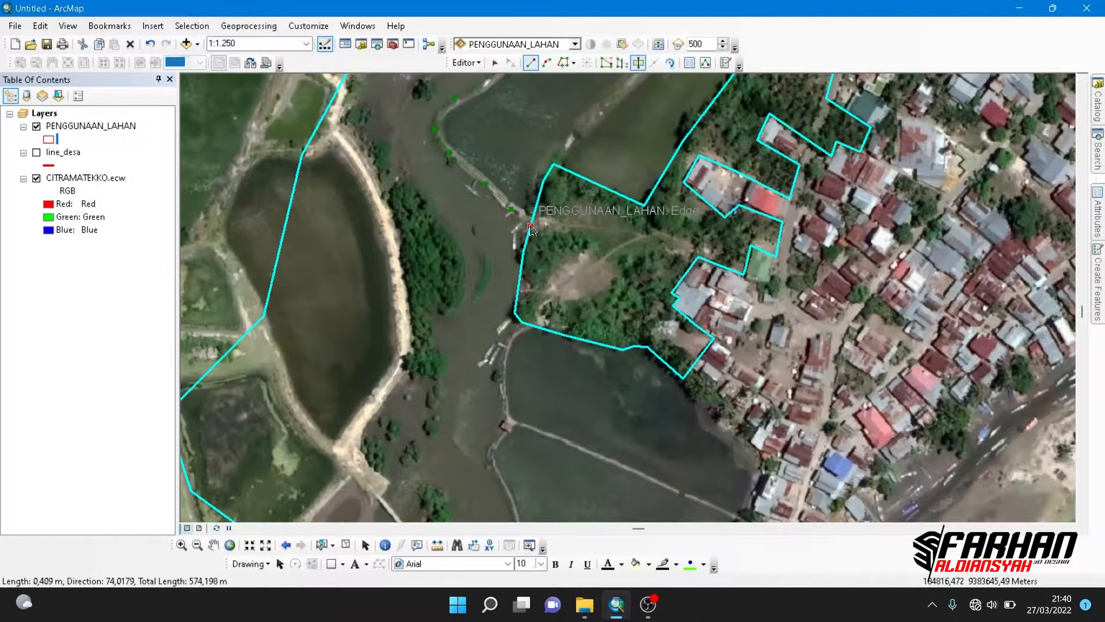
- Follow the southern grove's existing western boundary down to the corner of the large dark pond
click(563, 62)
click(528, 234)
click(520, 330)
- Trace the cut line with straight segments down the large dark pond's western embankment to its southern tip
click(531, 63)
drag(508, 363, 504, 249)
click(501, 232)
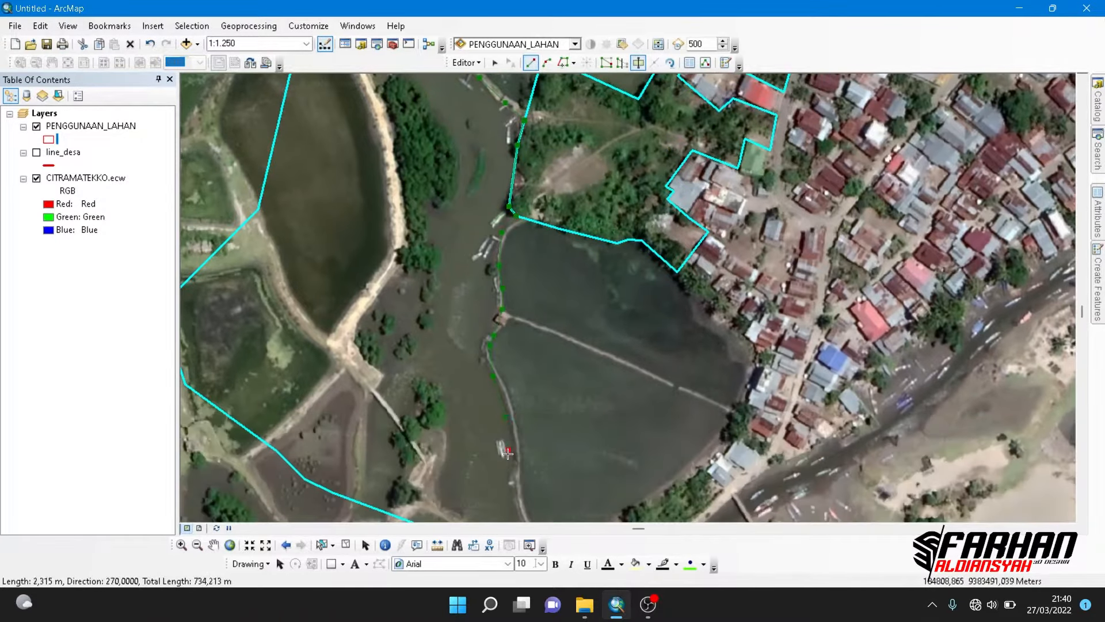
drag(508, 454, 493, 258)
click(500, 297)
click(518, 365)
click(557, 420)
drag(567, 430, 402, 183)
click(474, 251)
click(525, 308)
key(ctrl+z)
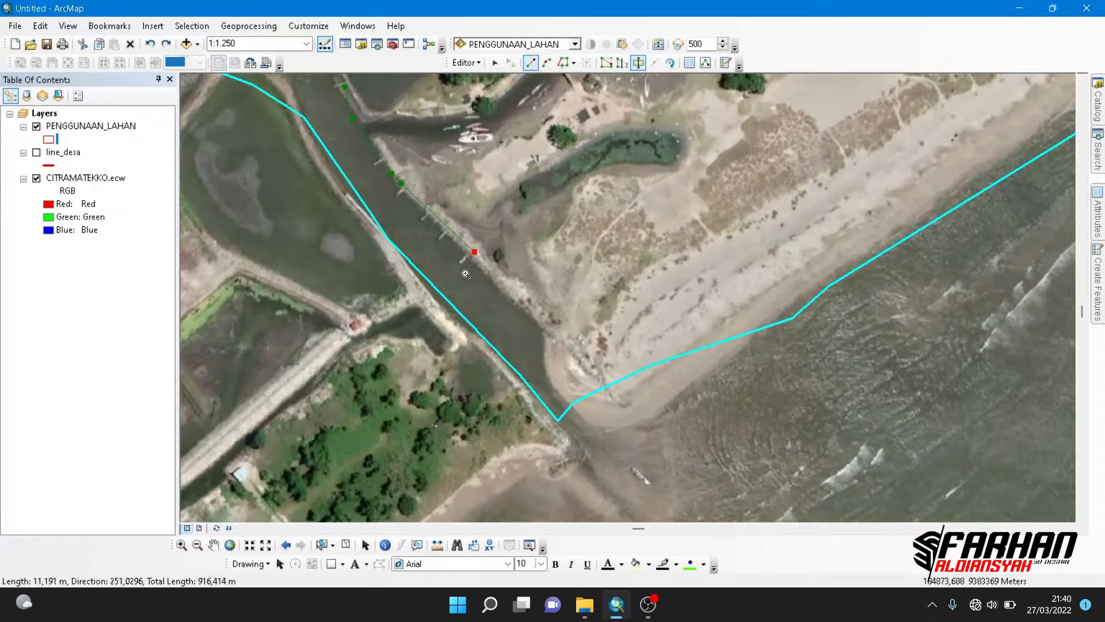
key(ctrl+z)
key(ctrl+z)
key(ctrl+z)
- Turn the cut line at the pond's southern tip and trace the creek's northern bank up to the village houses
click(368, 120)
click(436, 112)
click(500, 94)
drag(499, 93, 440, 337)
drag(673, 158, 591, 269)
click(545, 293)
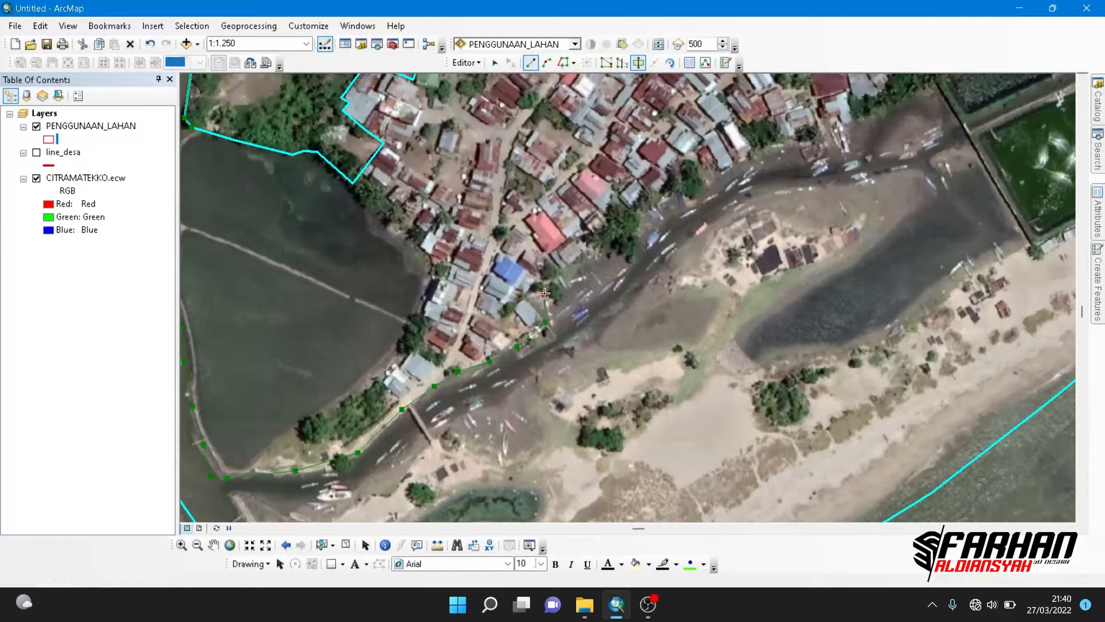
- Continue the cut line along the village's southern shoreline behind the moored boats towards the square fish ponds
click(598, 241)
click(657, 204)
click(698, 184)
click(763, 152)
click(793, 142)
drag(815, 134, 593, 243)
- Trace the cut line around the southern and northern edges of the dark lagoon beside the fish ponds
click(718, 406)
click(675, 434)
click(635, 455)
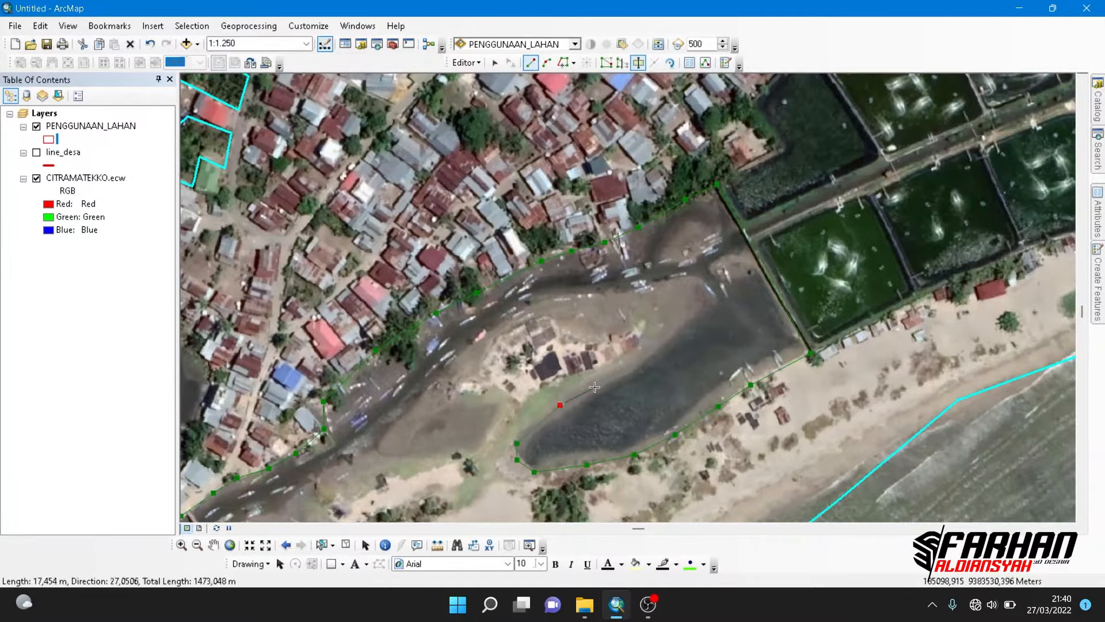
click(596, 387)
click(643, 354)
- Continue the cut line along the creek's southern bank, around the boat landing and past the footbridge
click(497, 437)
drag(343, 506, 582, 266)
click(571, 276)
click(570, 316)
click(555, 332)
click(377, 366)
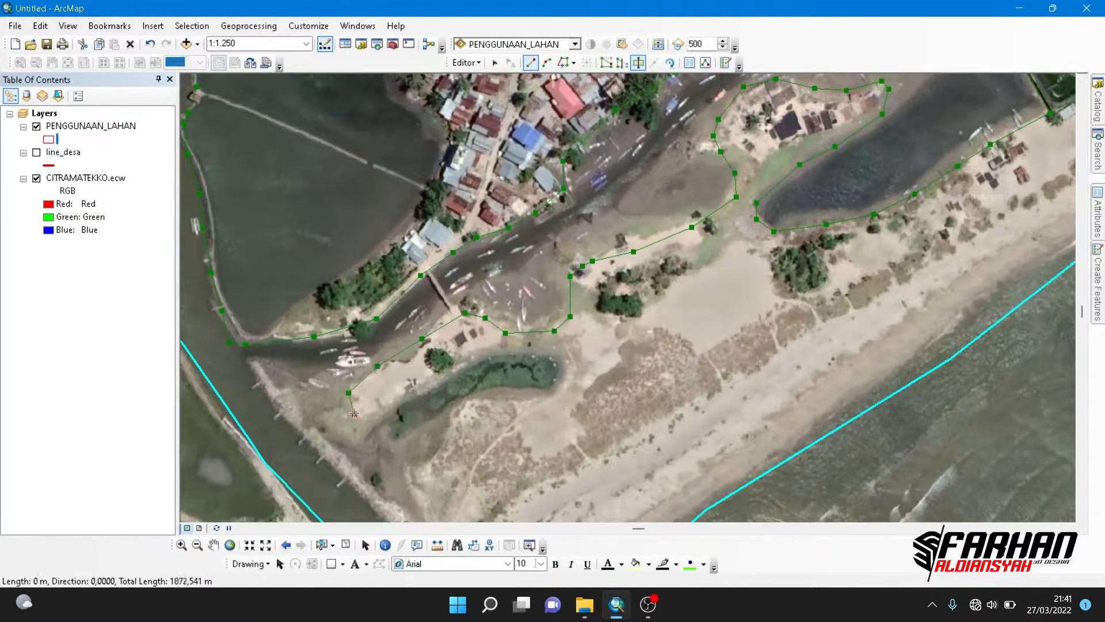
- Trace the cut line around the small green pond and down to the river mouth, finishing the river cut
click(395, 402)
click(461, 366)
click(466, 403)
drag(422, 464, 428, 262)
click(391, 322)
double_click(496, 423)
- Select only the river polygon and activate Cut Polygons for it
scroll(421, 330, down, 2)
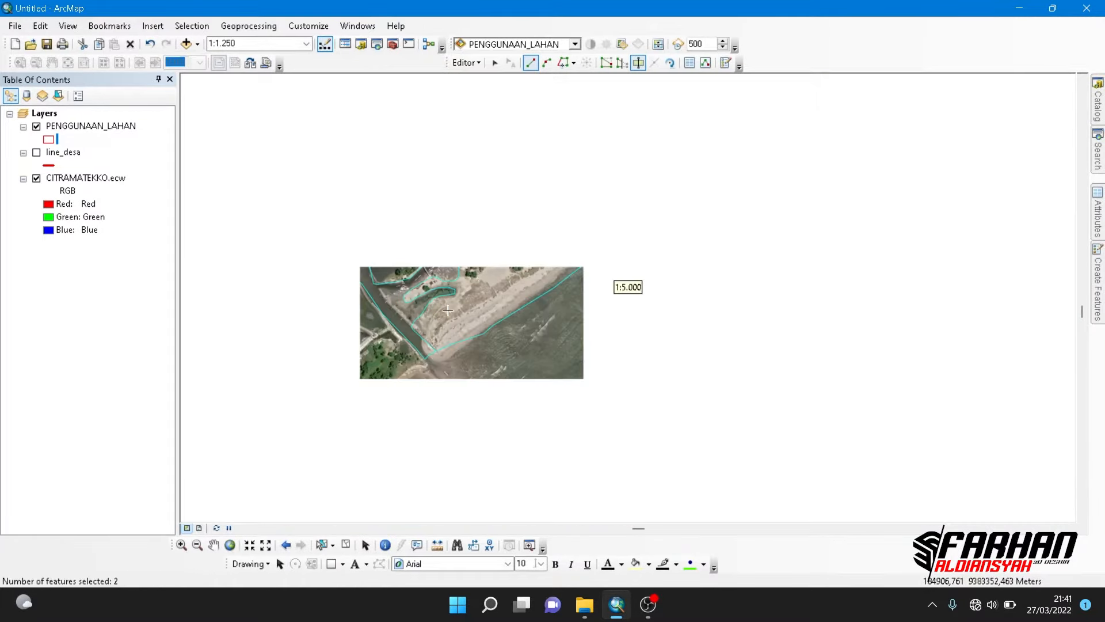
drag(495, 231, 578, 318)
scroll(484, 455, up, 1)
drag(483, 455, 484, 371)
click(322, 545)
click(521, 253)
click(638, 63)
- Trace a cut line northwards up the river's western bank, from the southern polygon border towards the mangrove strip
scroll(541, 281, up, 1)
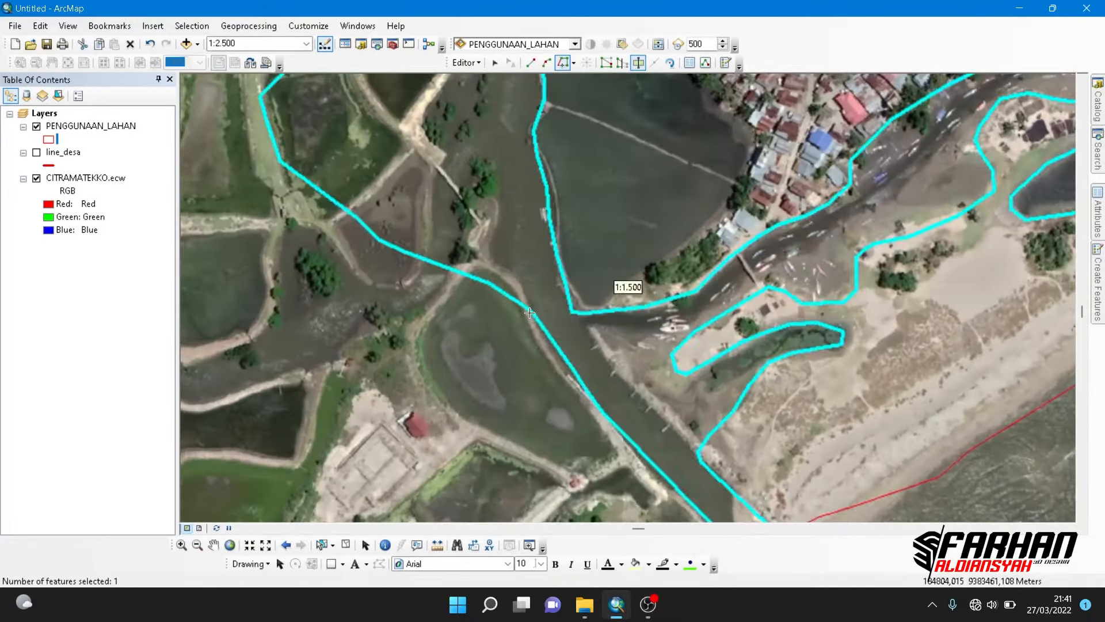
click(531, 310)
click(499, 263)
click(485, 236)
click(497, 201)
click(492, 173)
click(473, 159)
drag(421, 112, 417, 294)
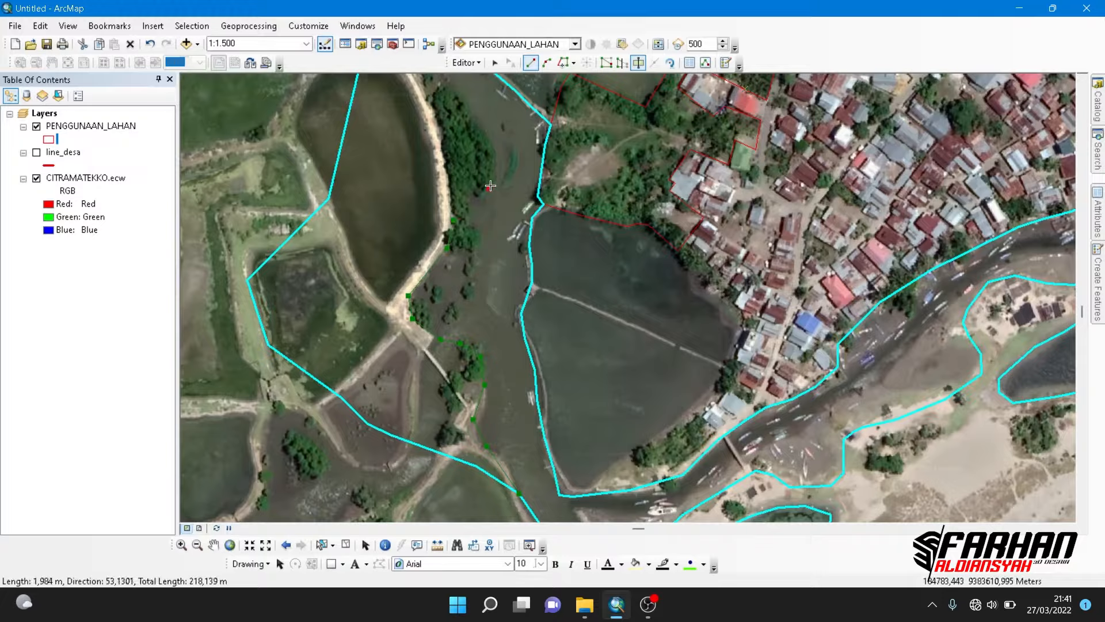
- Continue the cut line around the mangroves and finish it at the polygon border beside the paved drying yard
click(491, 174)
click(445, 117)
click(444, 93)
drag(444, 94, 541, 365)
click(541, 334)
click(563, 292)
drag(568, 140, 589, 332)
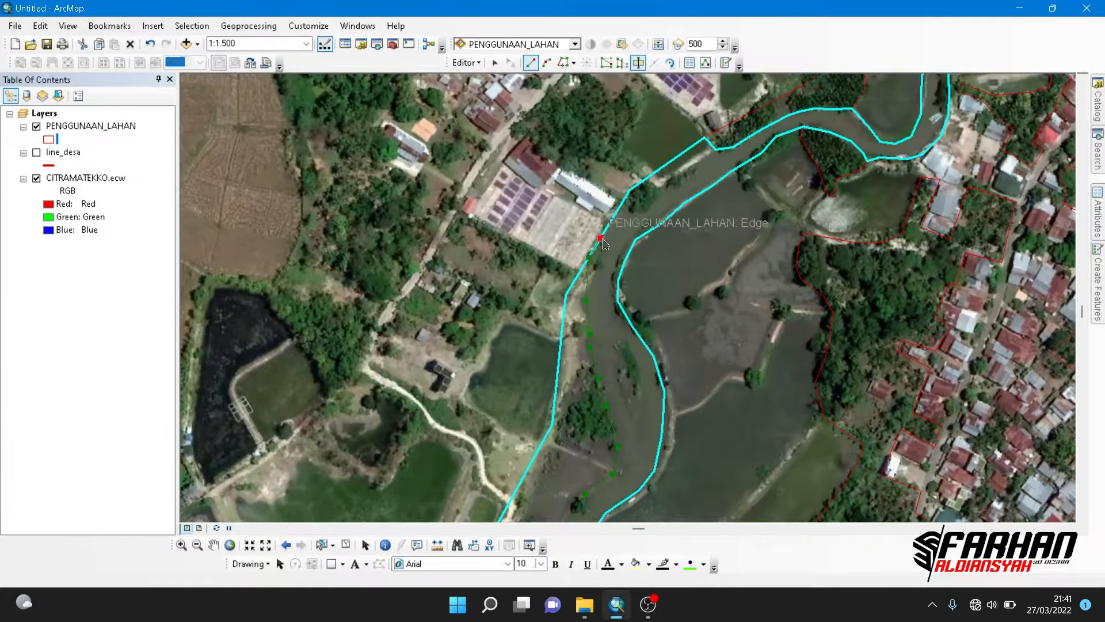
double_click(598, 239)
- Clear the selection and select only the land polygon west of the river
scroll(602, 237, down, 2)
drag(679, 221, 600, 415)
mouse_move(719, 291)
mouse_down()
mouse_move(662, 435)
mouse_move(663, 202)
mouse_up()
drag(644, 415, 642, 271)
drag(641, 349, 572, 317)
click(346, 545)
click(322, 546)
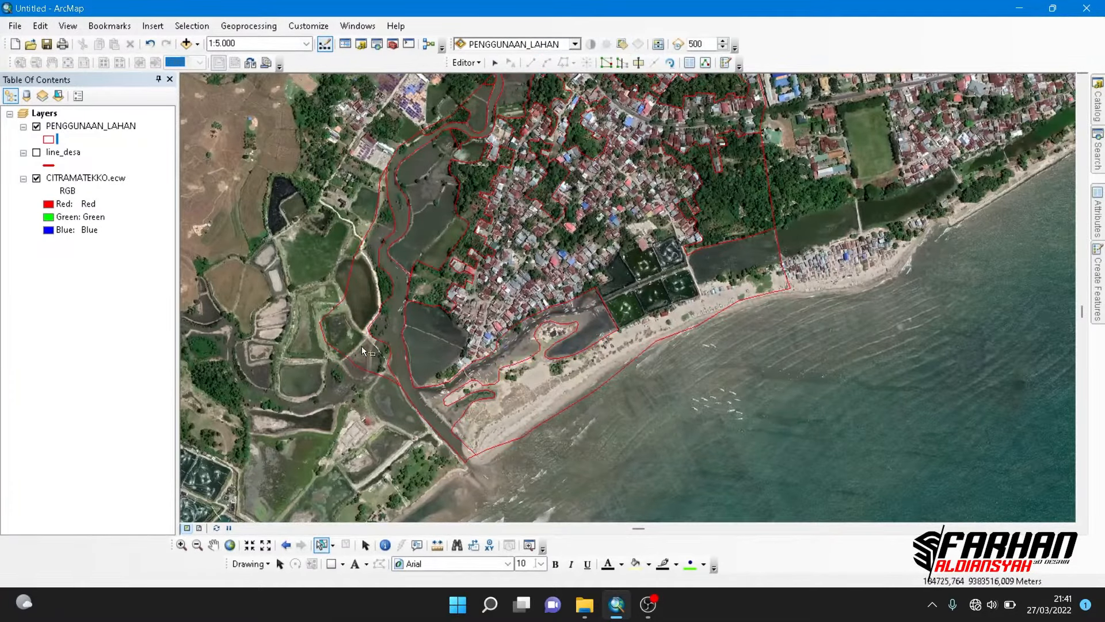
click(361, 347)
- Cut the mangrove strip off the western land polygon along the dark pond's eastern embankment
click(639, 63)
scroll(361, 301, up, 2)
click(430, 318)
click(407, 213)
click(407, 194)
double_click(444, 303)
- Clear the selection and select only the land polygon along the river's western bank for cutting
mouse_move(416, 194)
mouse_down()
mouse_move(438, 303)
mouse_move(426, 463)
mouse_up()
click(346, 546)
click(322, 546)
click(416, 324)
click(638, 63)
click(496, 246)
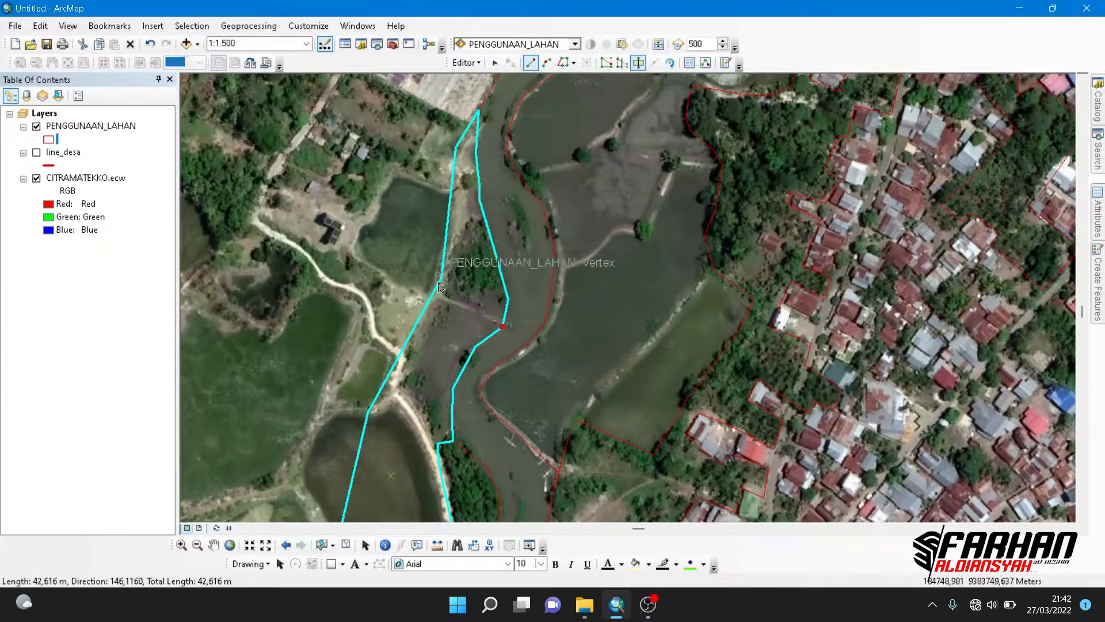
click(442, 279)
click(564, 63)
key(ctrl+z)
key(ctrl+z)
- Cut the small mangrove patch off the western bank polygon, tracing its river edge and closing the line around its inland side, and clear the selection
click(505, 295)
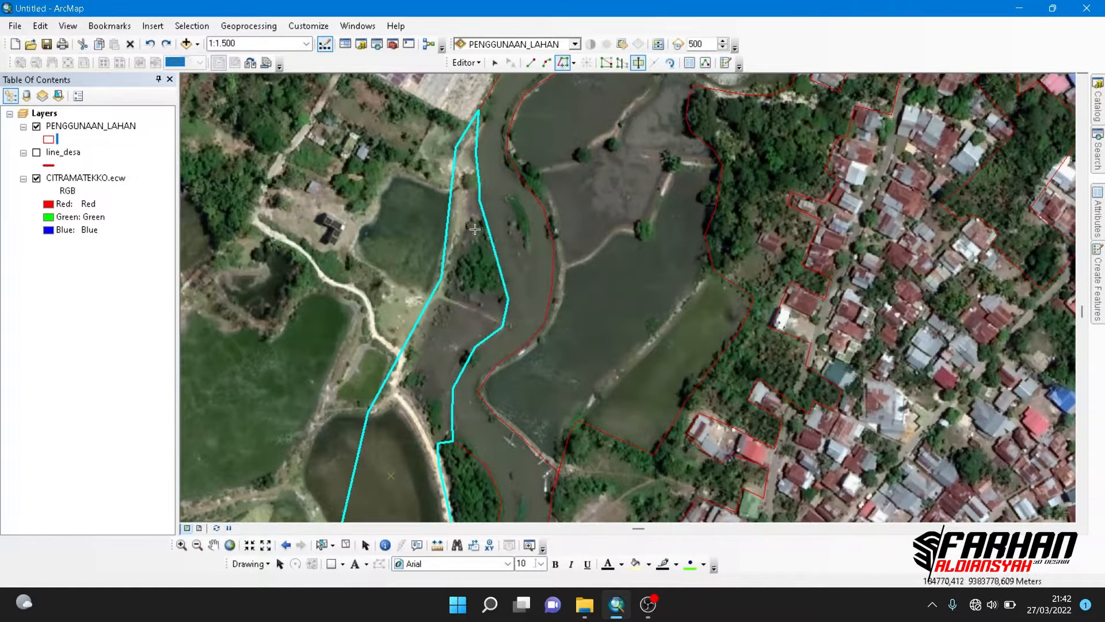
click(486, 218)
click(530, 63)
click(468, 220)
click(452, 277)
click(459, 293)
double_click(504, 282)
scroll(513, 310, down, 1)
click(346, 545)
click(322, 545)
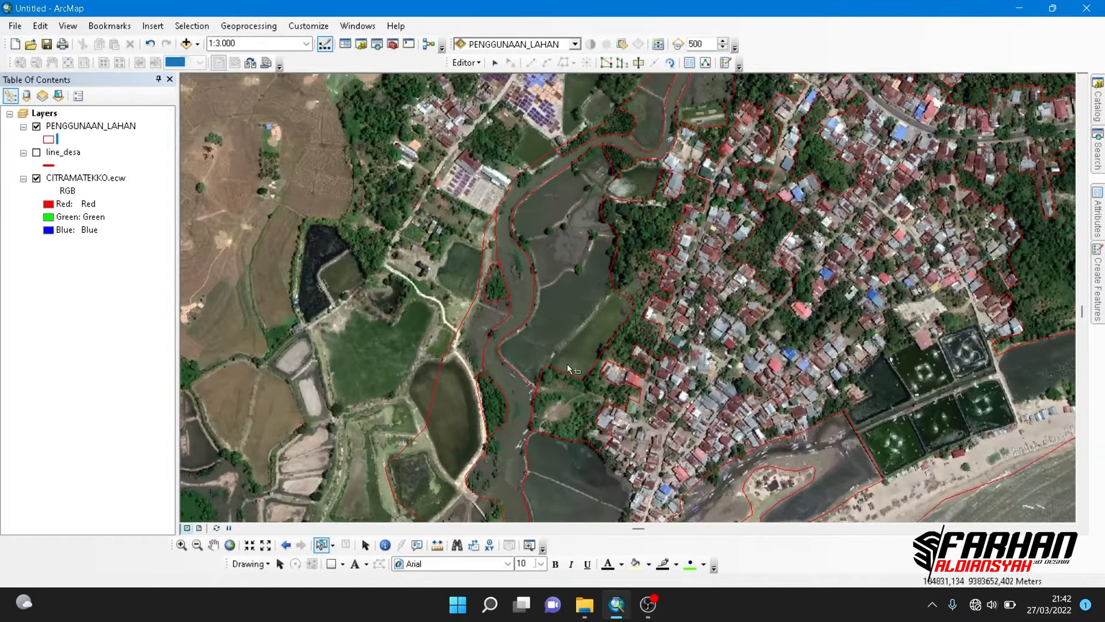
- Select the large settlement and beach polygon and start a cut line along the southern and eastern edges of the six aquaculture ponds
mouse_move(971, 399)
mouse_down()
mouse_move(630, 209)
mouse_move(620, 239)
mouse_up()
click(620, 238)
click(639, 63)
click(532, 320)
click(668, 263)
click(647, 194)
click(564, 62)
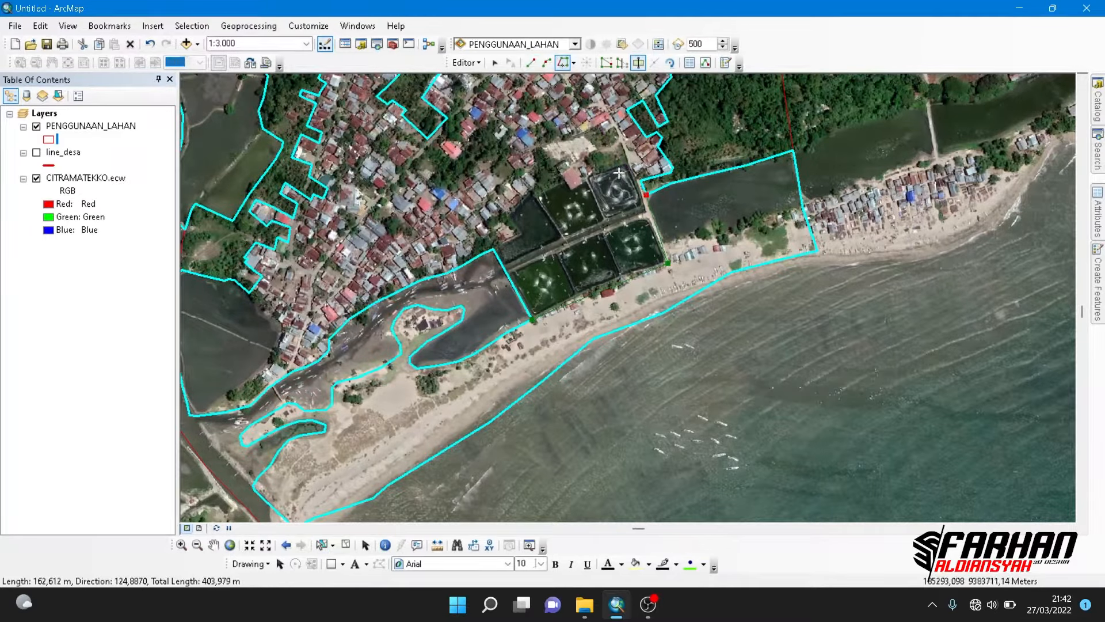
click(646, 194)
click(641, 181)
- Continue the cut line along the northern edge of the aquaculture ponds, around the red-roofed building, and finish it at the western polygon border
click(531, 63)
scroll(631, 169, up, 2)
click(622, 149)
click(501, 192)
click(501, 208)
click(445, 236)
click(435, 203)
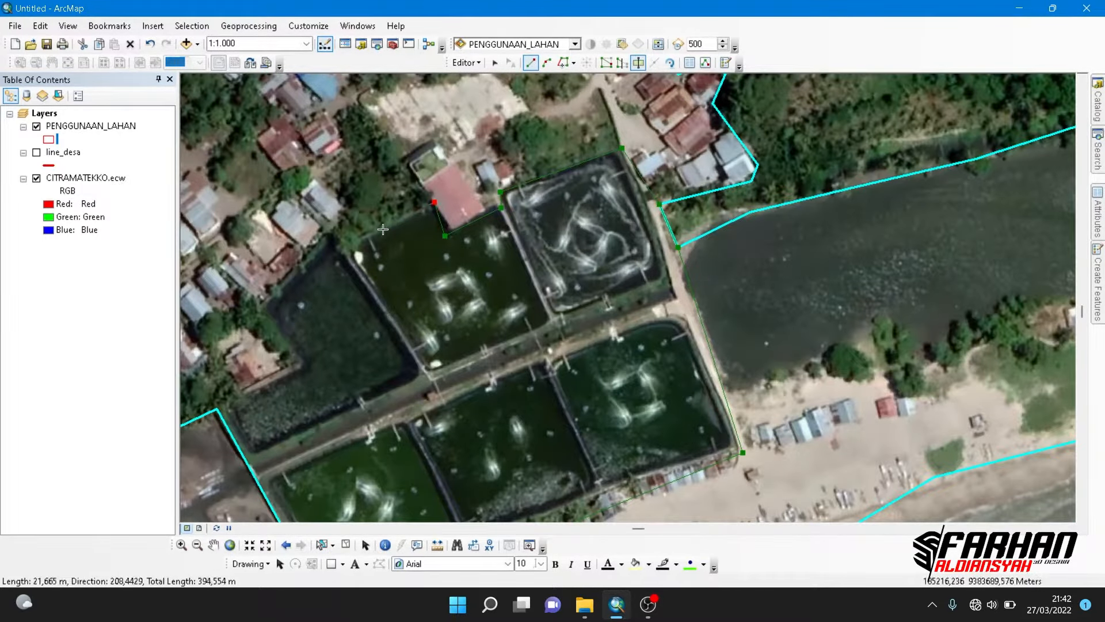
click(361, 240)
drag(242, 298, 407, 192)
click(467, 254)
click(382, 303)
double_click(383, 303)
scroll(630, 289, down, 2)
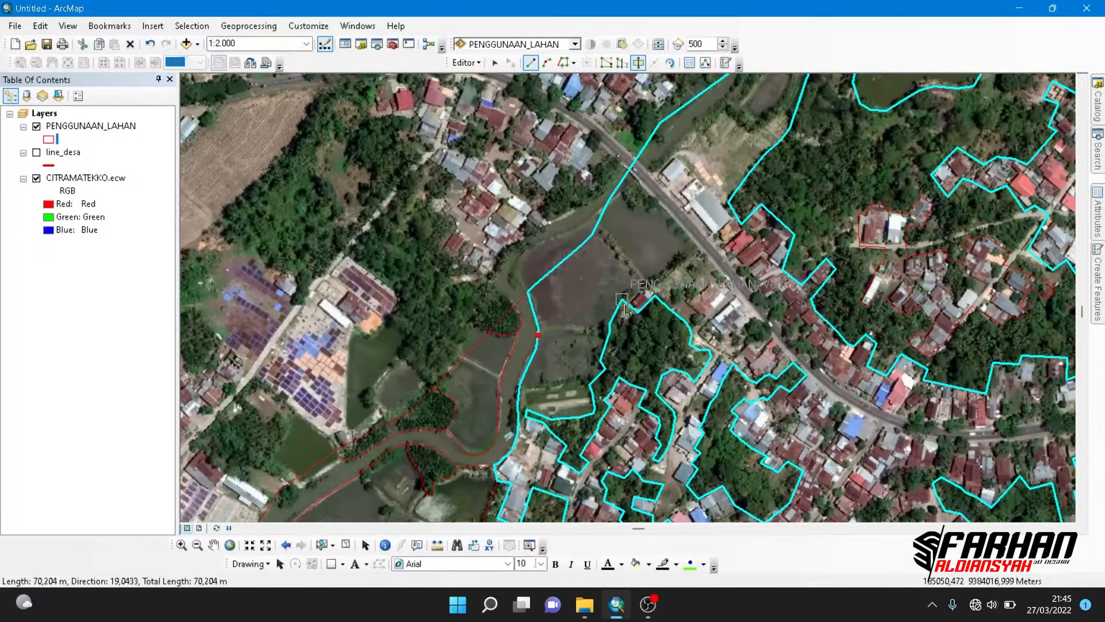
- Cut the open field and water channel north of the main road off the settlement polygon, passing behind the roadside buildings
scroll(650, 290, down, 2)
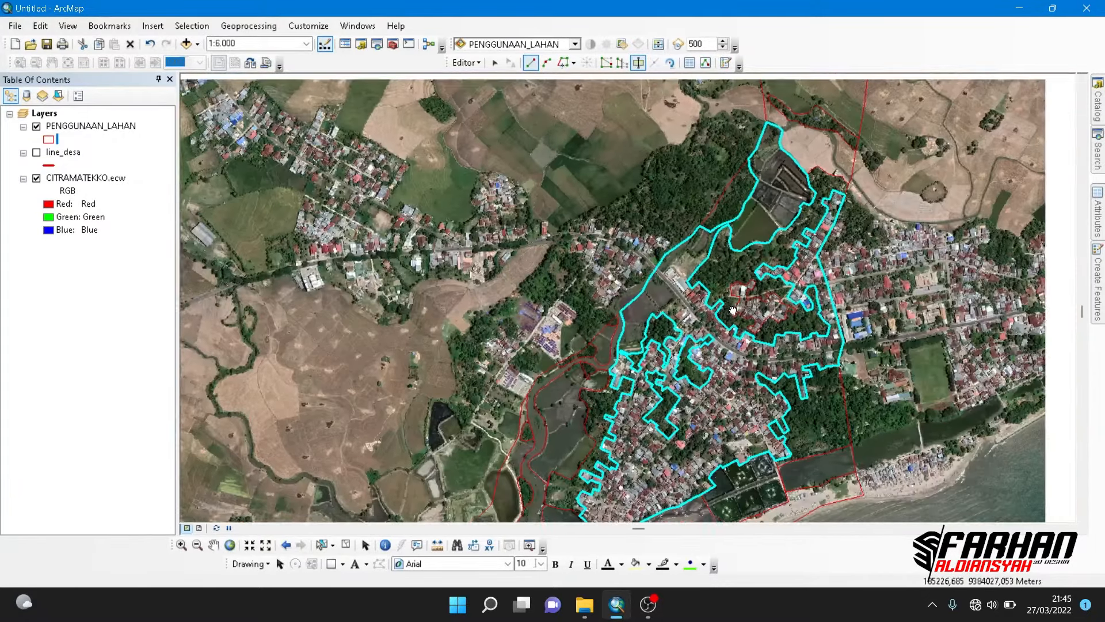
scroll(650, 290, up, 3)
click(685, 236)
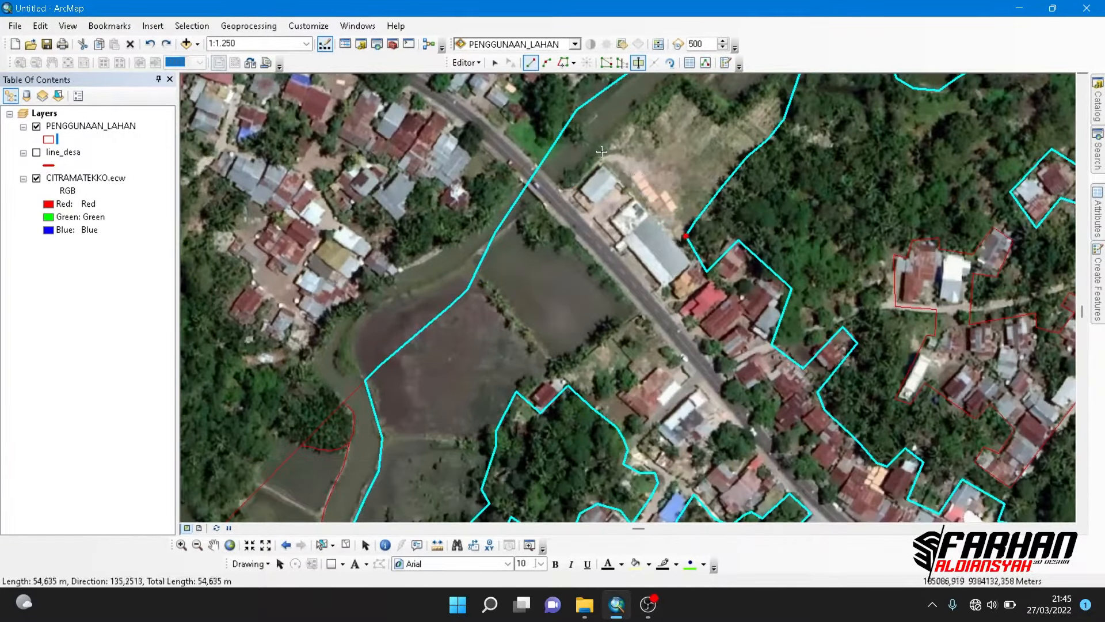
click(601, 156)
click(557, 203)
double_click(533, 177)
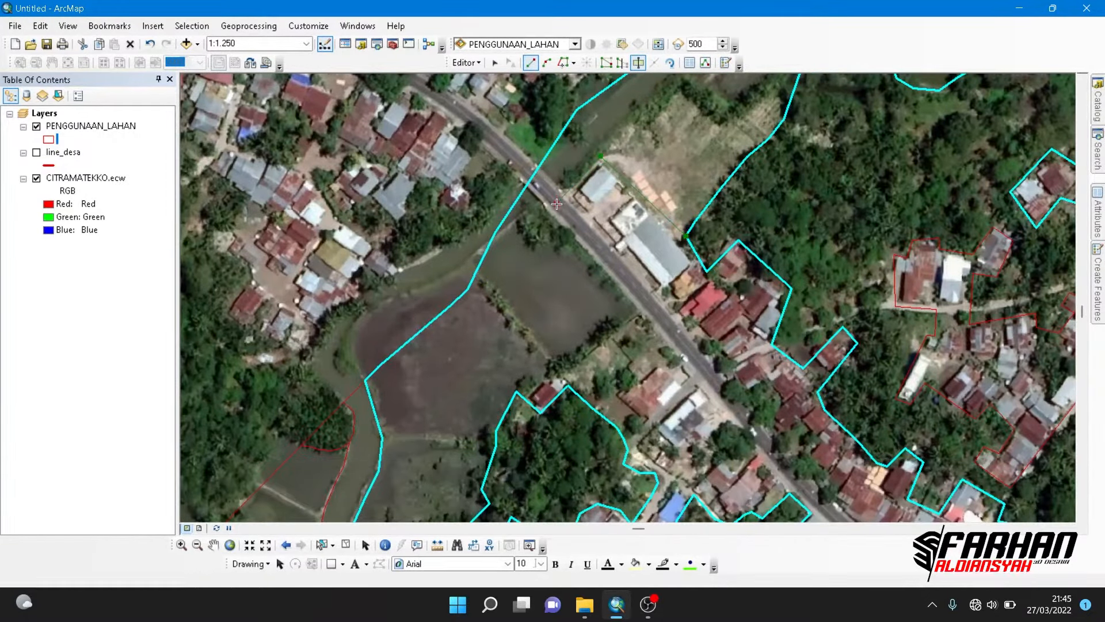
scroll(547, 200, down, 2)
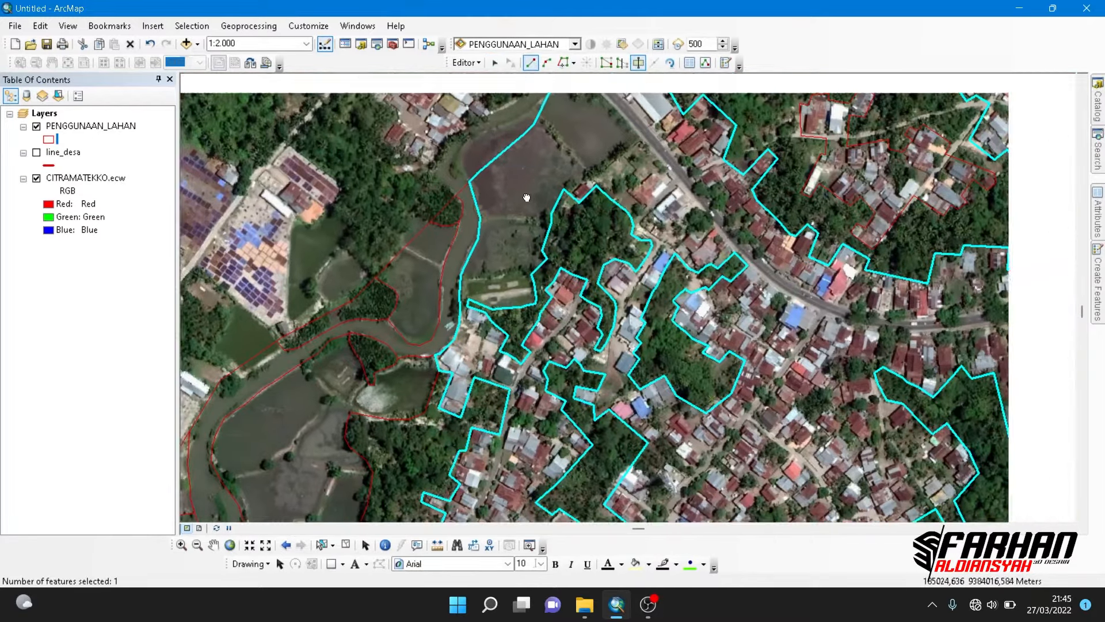
- Try to cut the ponds south of the main road off the settlement polygon with a line along the road and back to the grove
click(501, 163)
click(558, 225)
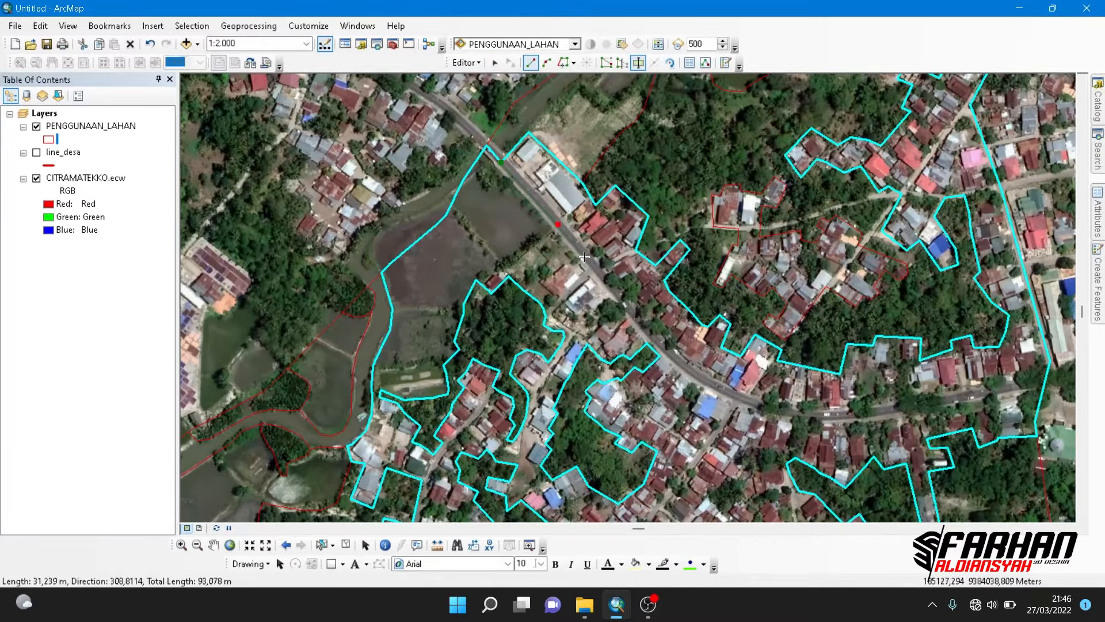
click(583, 255)
scroll(578, 263, up, 2)
click(531, 274)
click(504, 255)
double_click(448, 308)
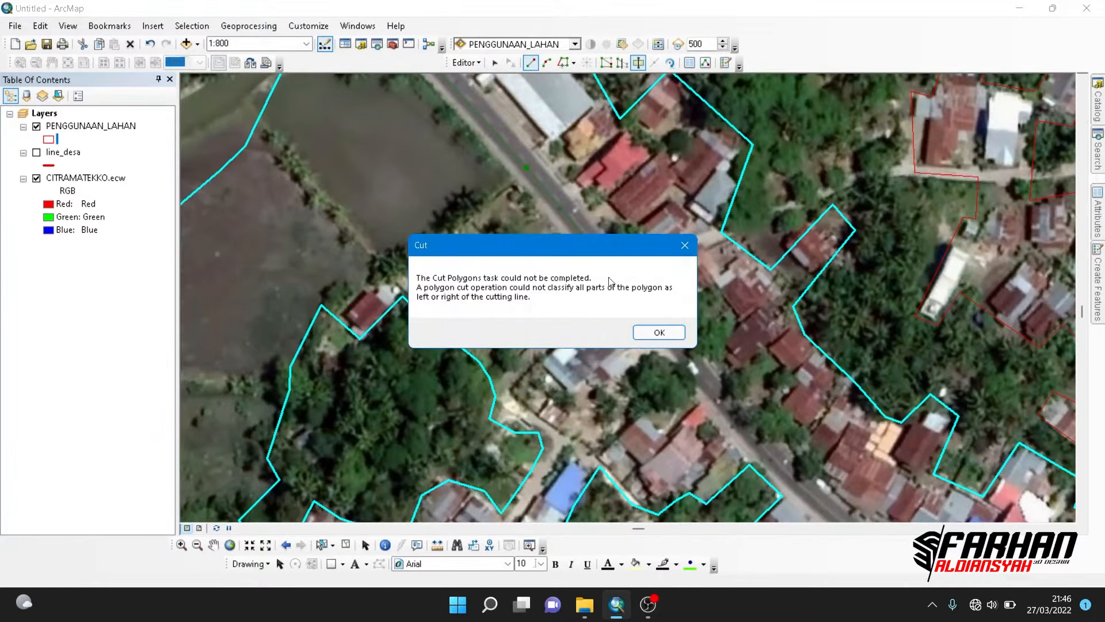
click(640, 330)
- Cut the ponds south of the main road off the settlement polygon, tracing the line along the neighbouring grove's border
scroll(629, 327, down, 3)
scroll(506, 479, up, 2)
click(443, 300)
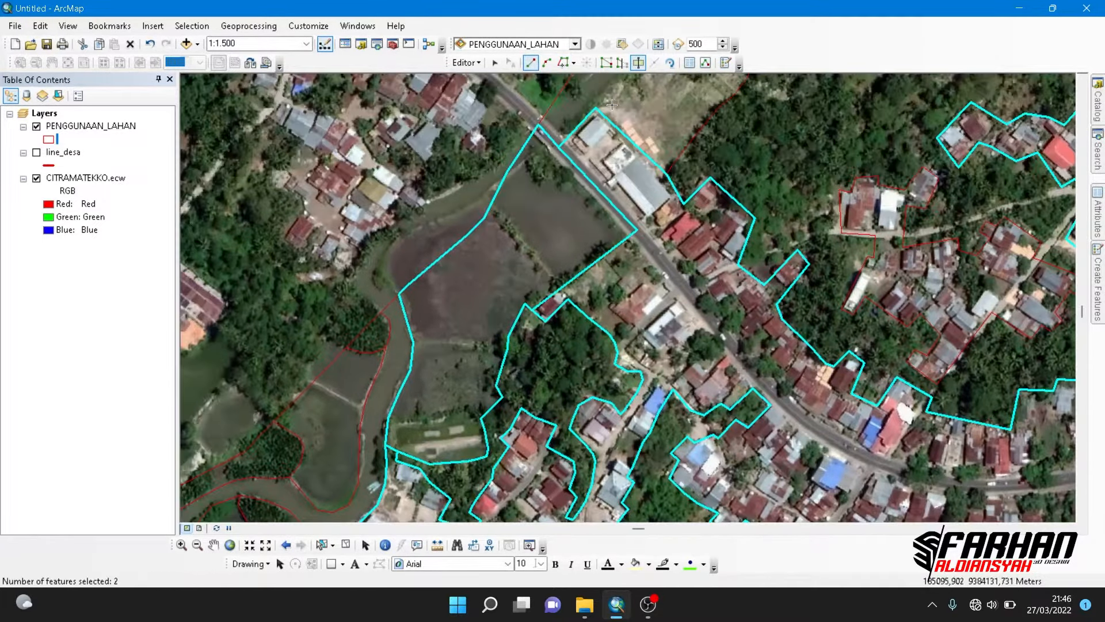
click(561, 379)
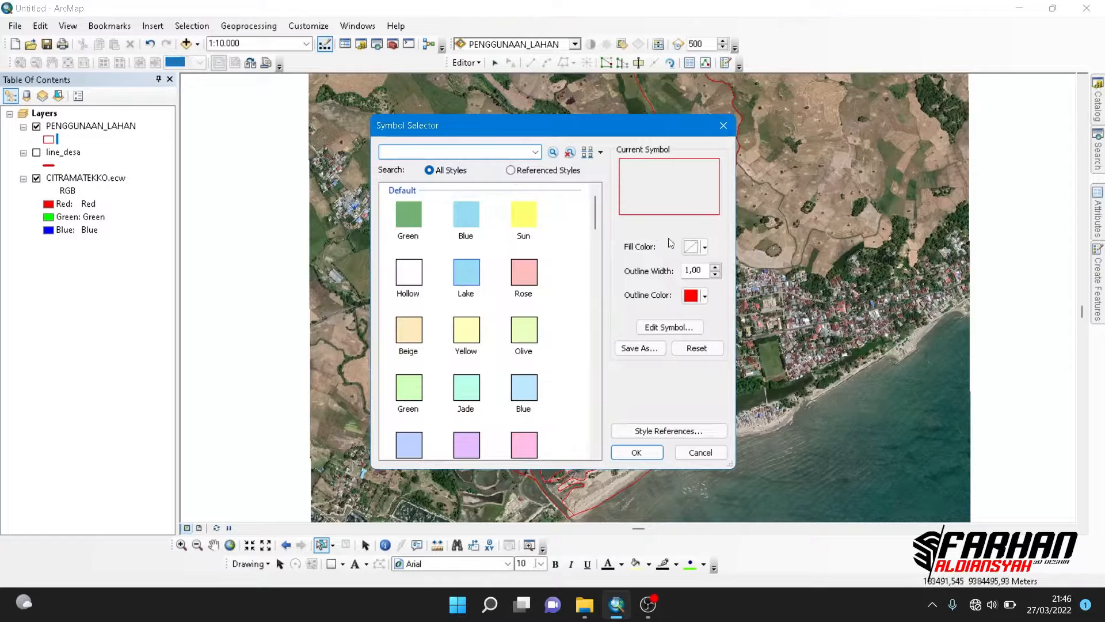
- Give the PENGGUNAAN_LAHAN layer symbol a thicker red outline
click(698, 198)
click(637, 451)
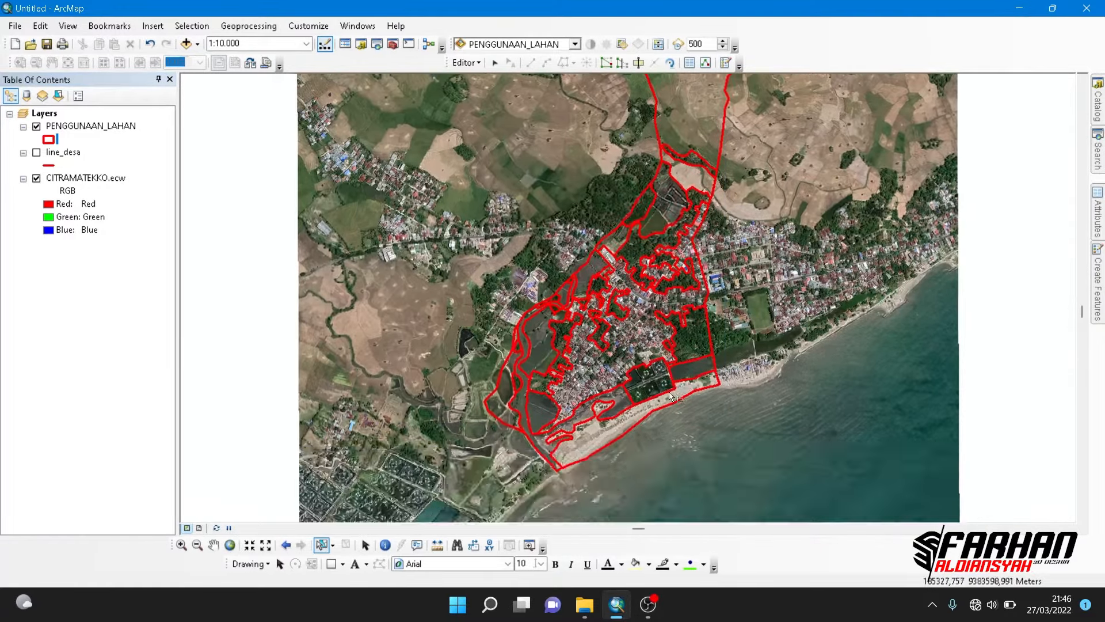
- Examine the land-use boundaries across the whole village, from the coast to the northern fields
scroll(576, 465, up, 2)
click(600, 443)
click(645, 380)
drag(706, 173, 666, 333)
scroll(666, 334, down, 3)
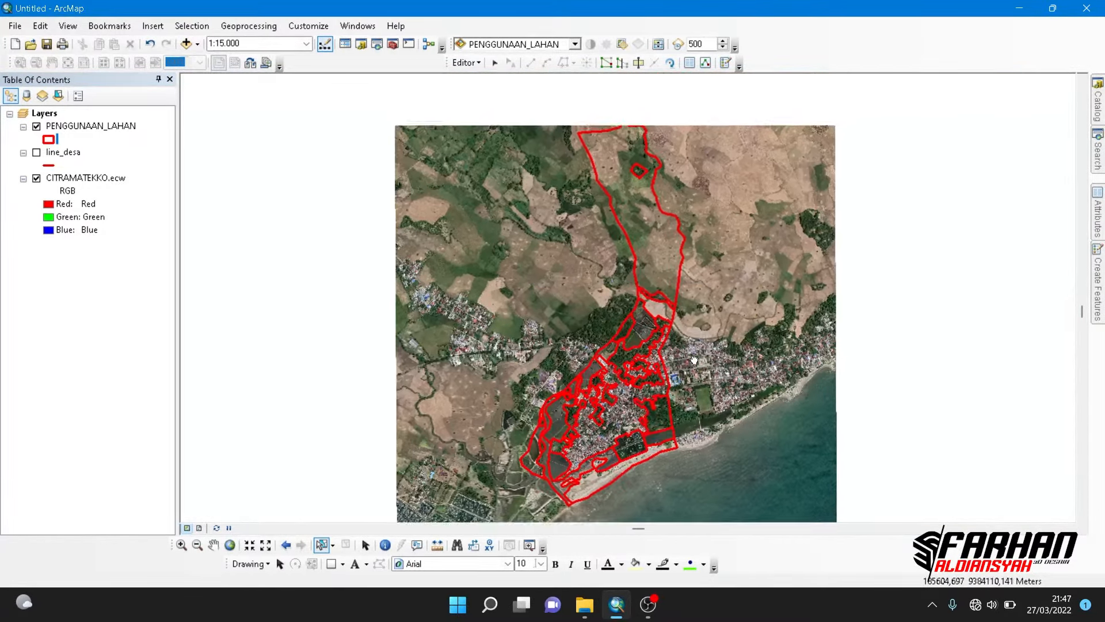
drag(661, 367, 658, 325)
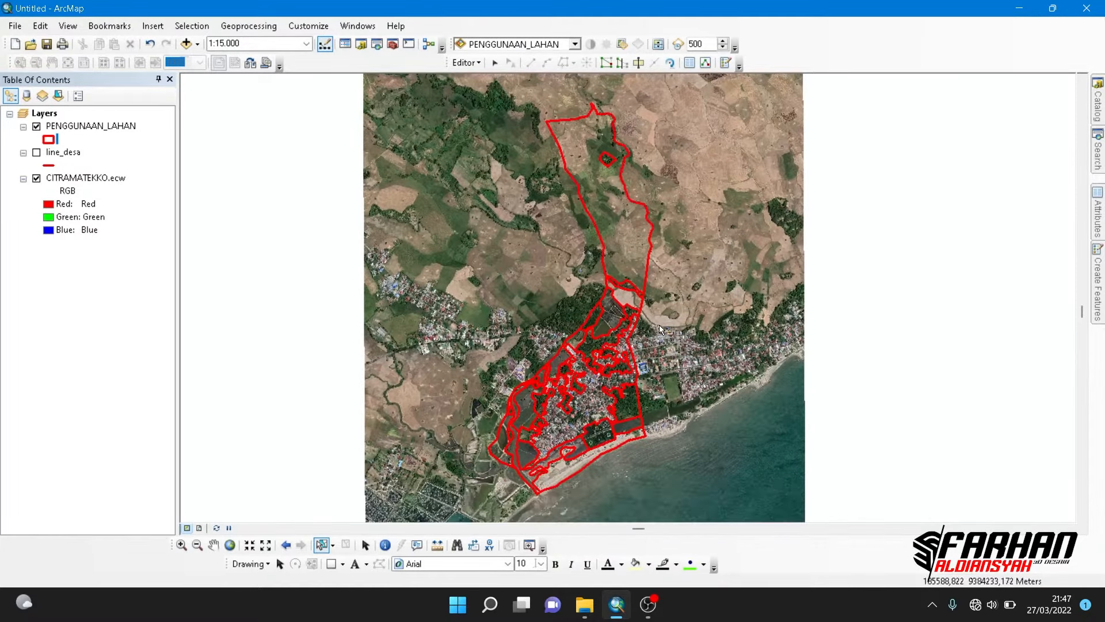
scroll(556, 385, up, 3)
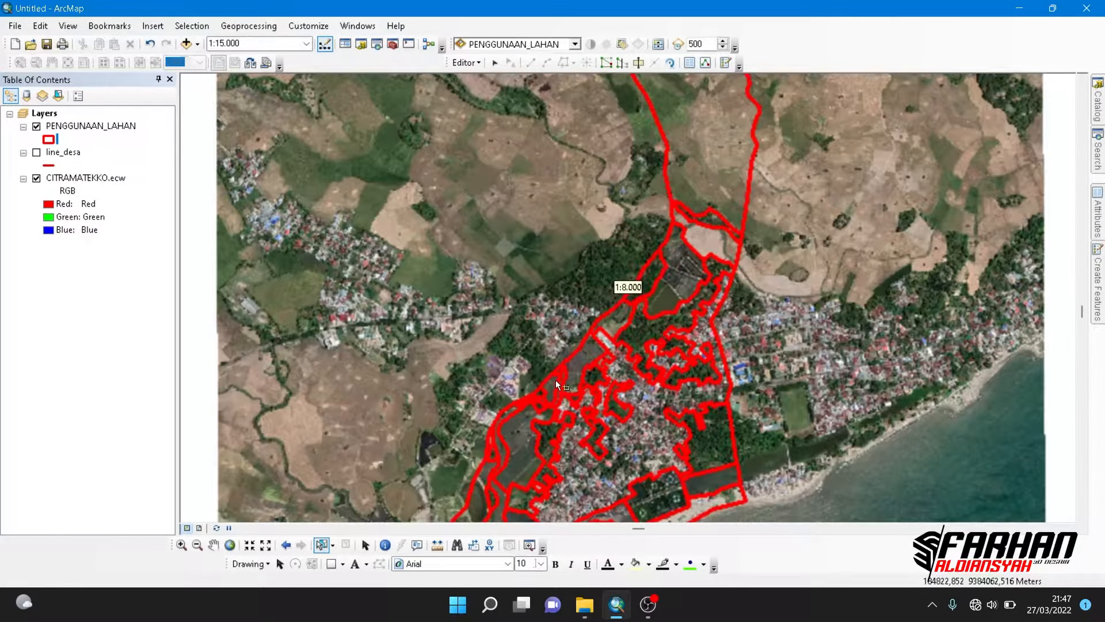
drag(620, 454, 574, 391)
- Add a Text field named KETERANGAN with length 50 to the PENGGUNAAN_LAHAN attribute table, and close the table
right_click(111, 128)
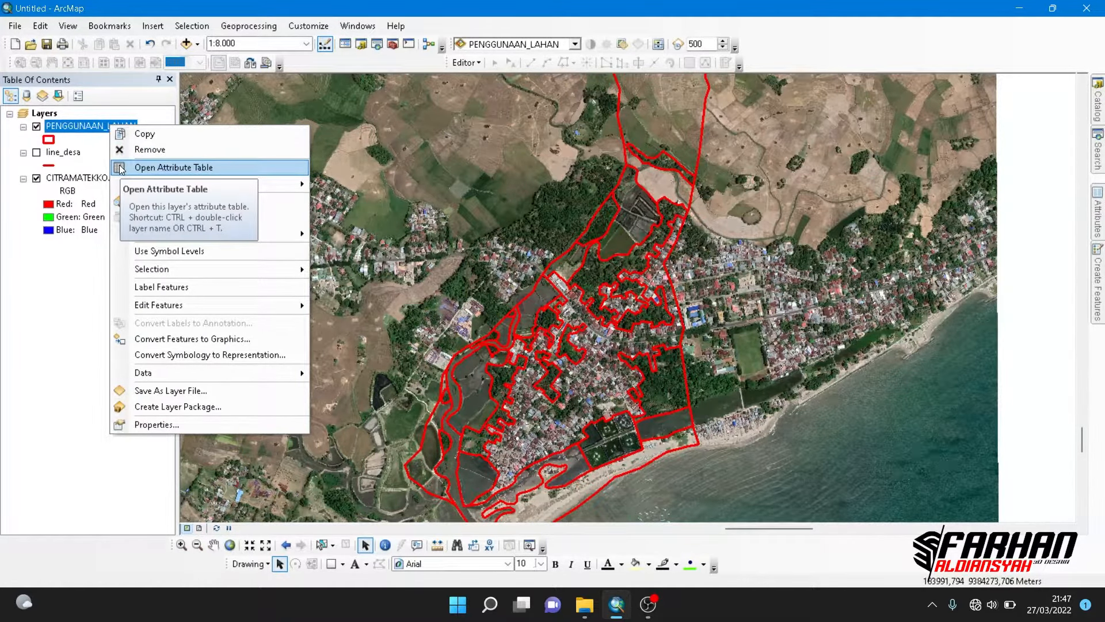
click(121, 168)
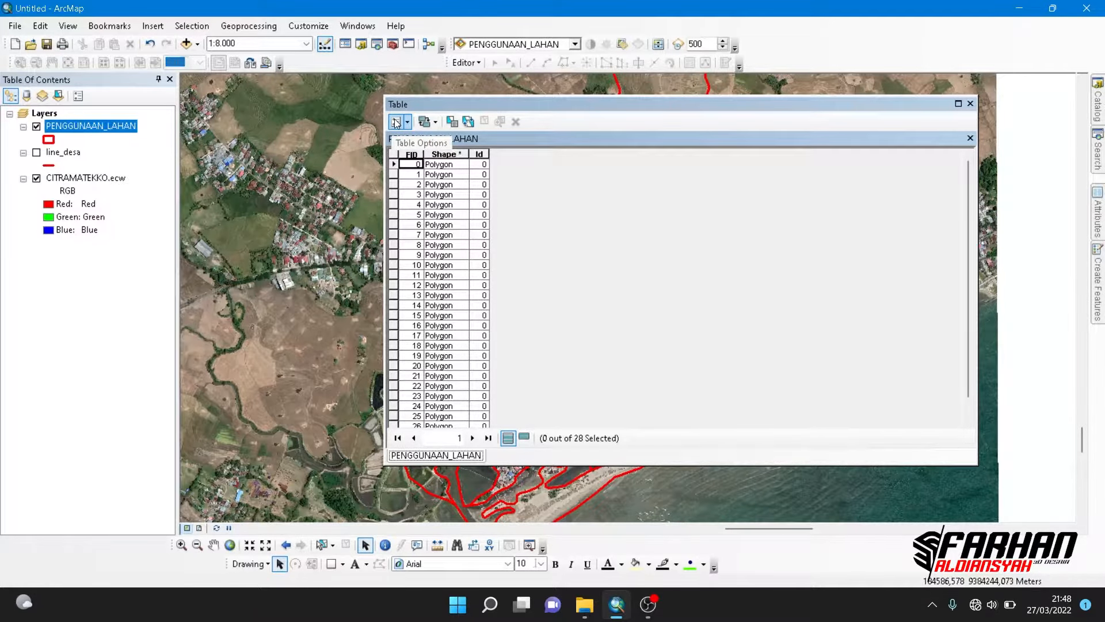
click(396, 122)
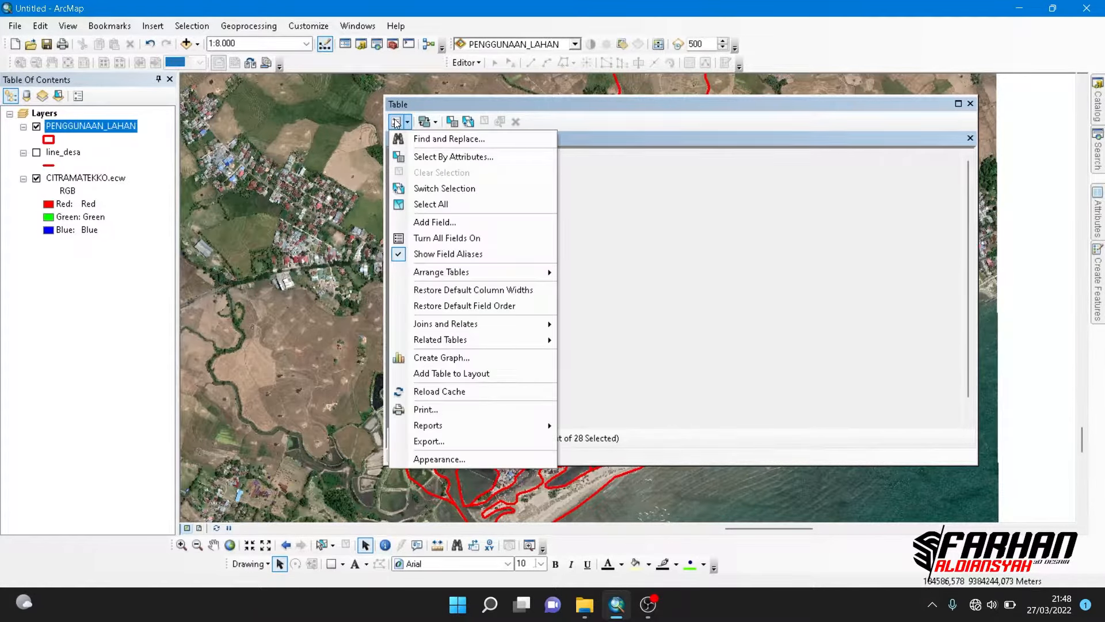
click(418, 223)
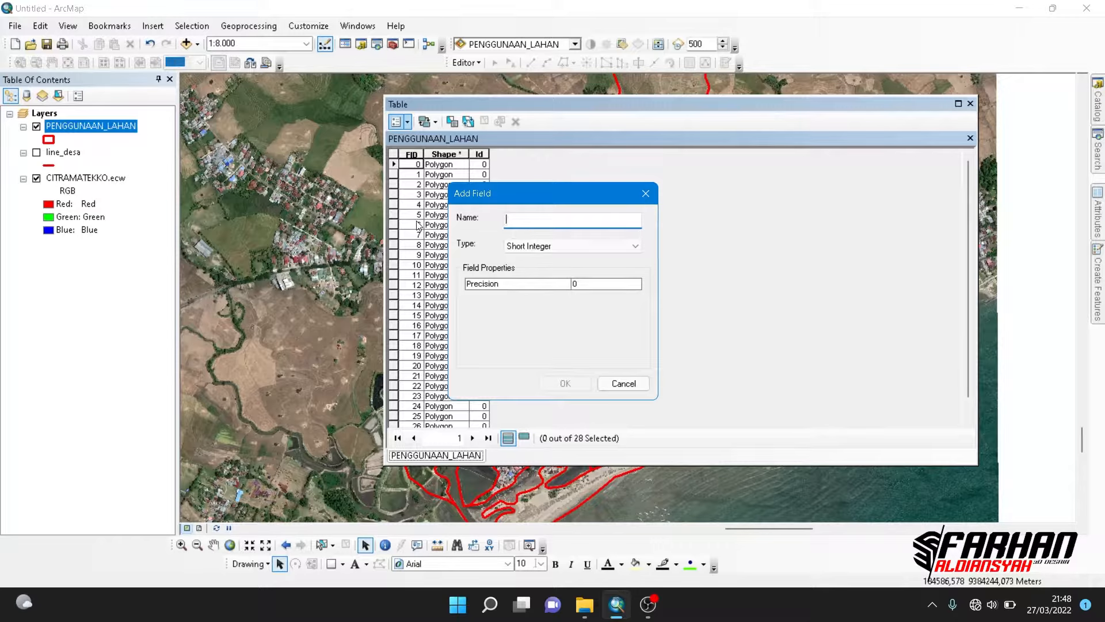
text(KETERANGAN)
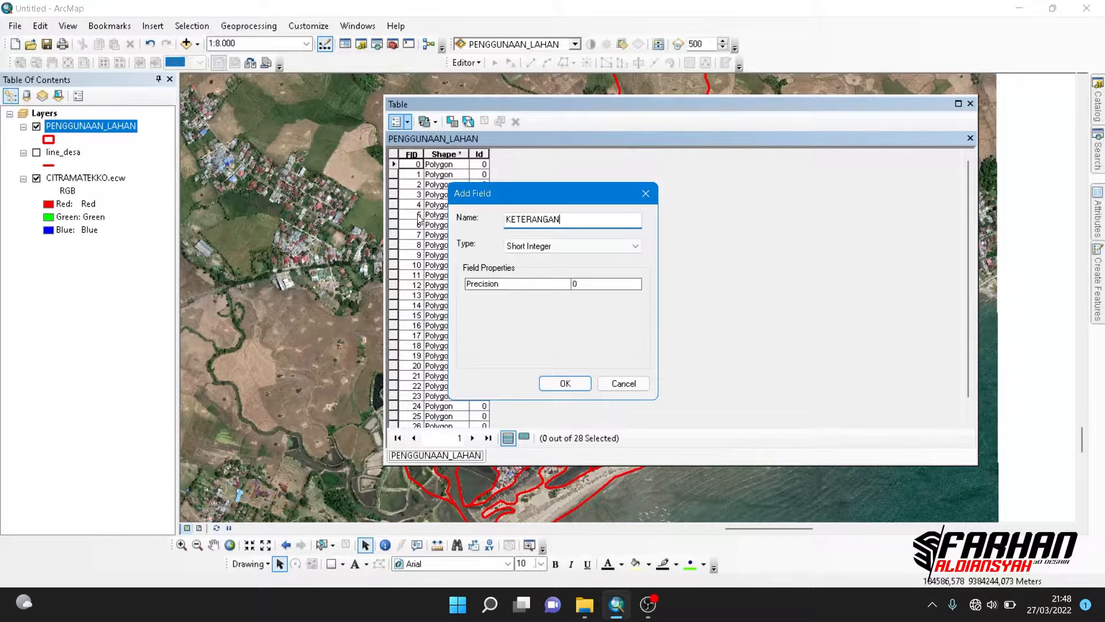
click(598, 247)
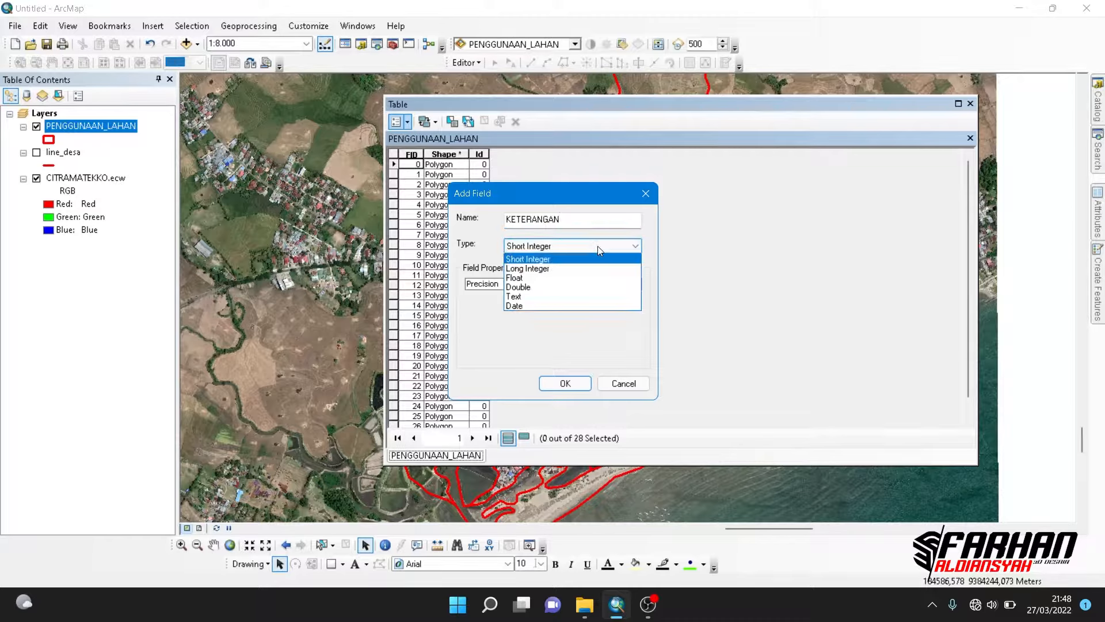
click(576, 297)
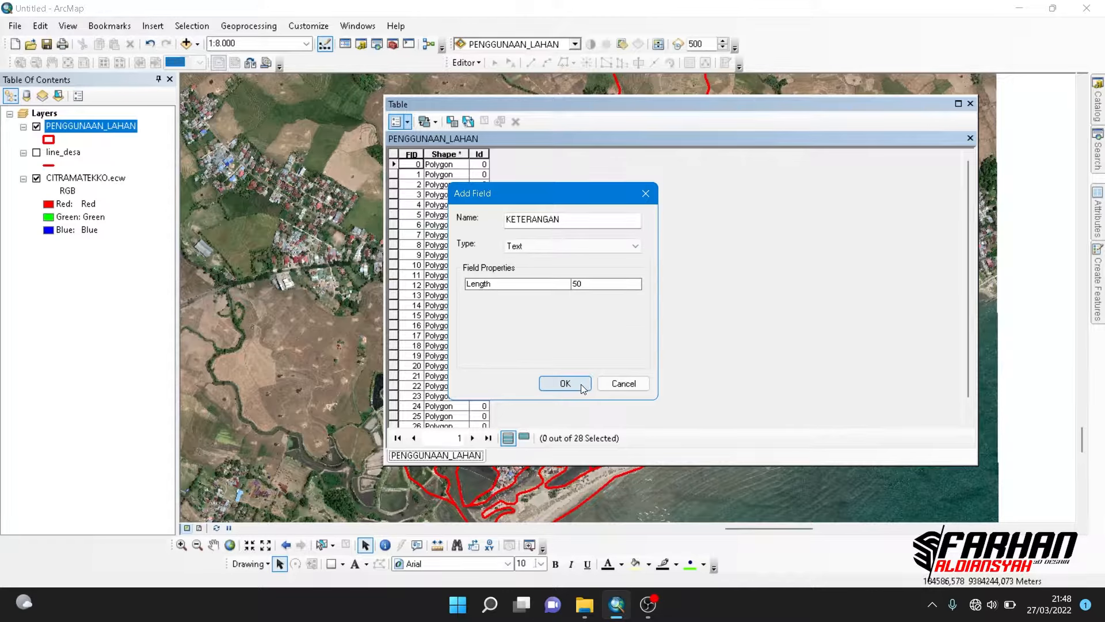
click(583, 388)
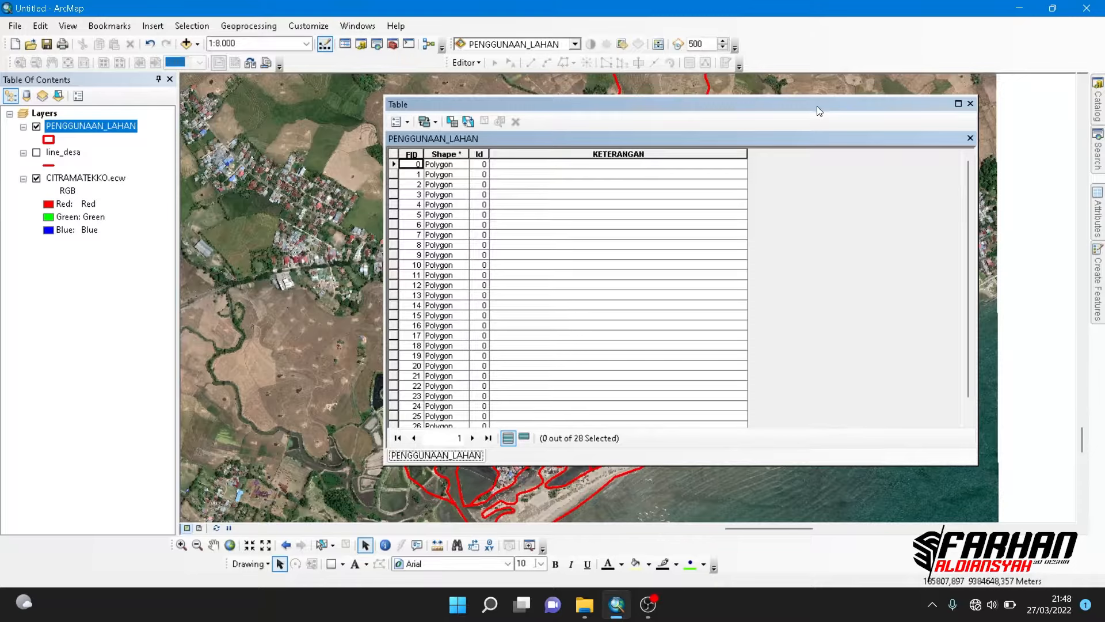
drag(817, 106, 723, 128)
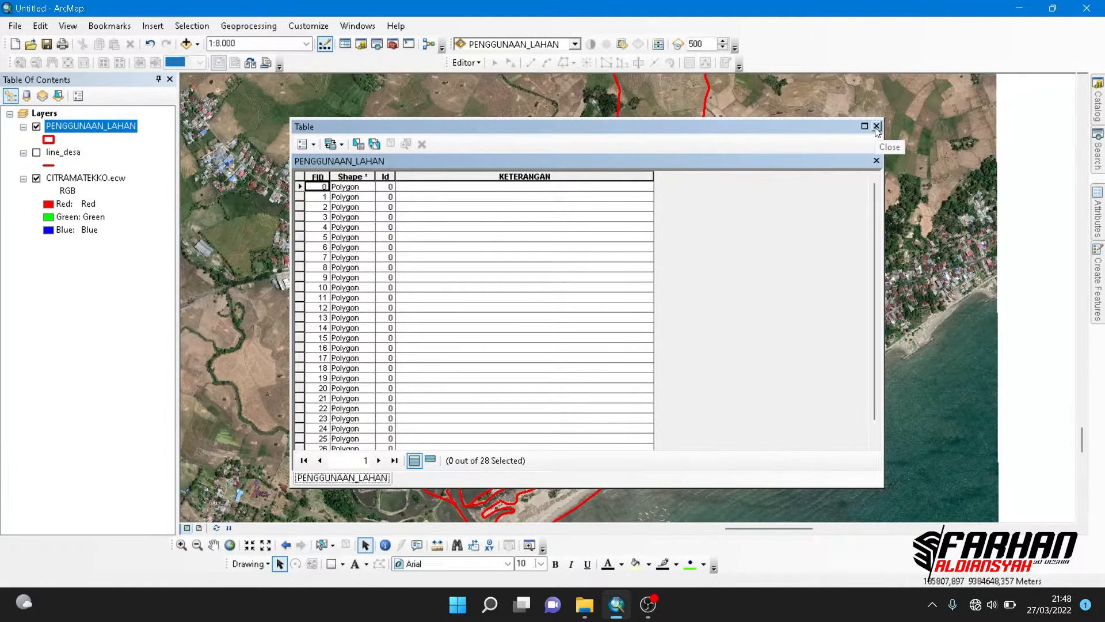
click(877, 127)
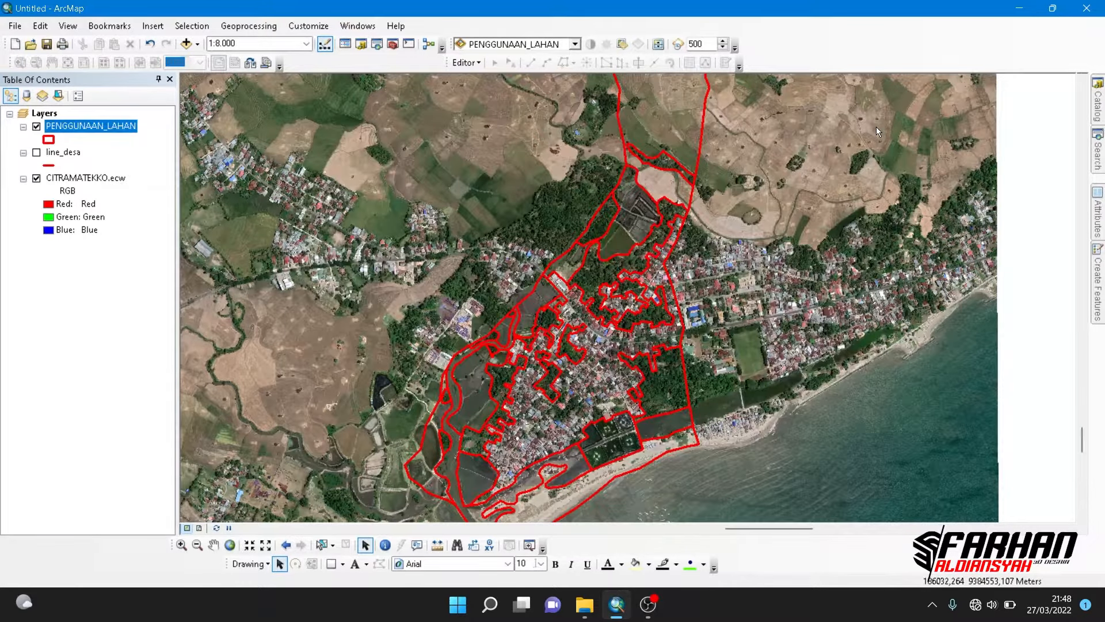
- Start an edit session on the PENGGUNAAN_LAHAN layer
click(461, 65)
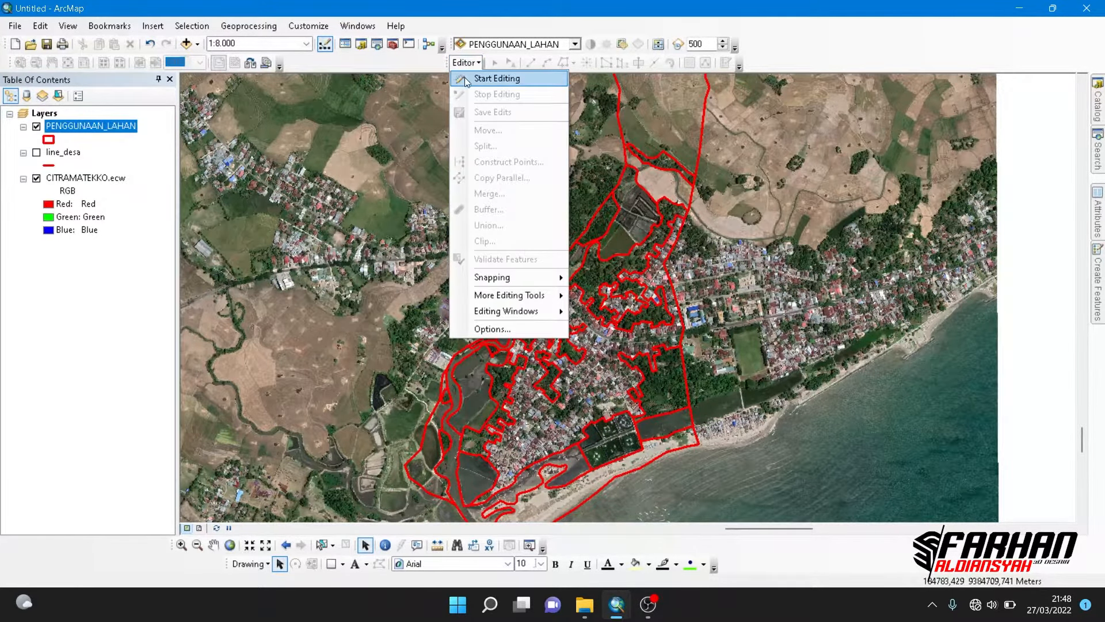
click(465, 78)
click(441, 190)
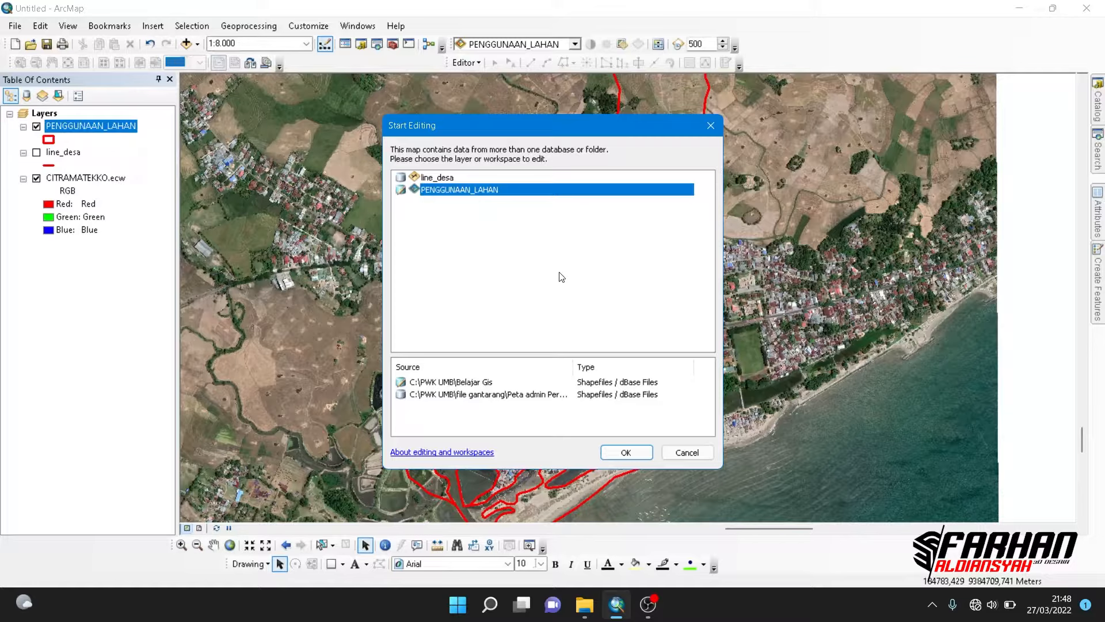
click(612, 454)
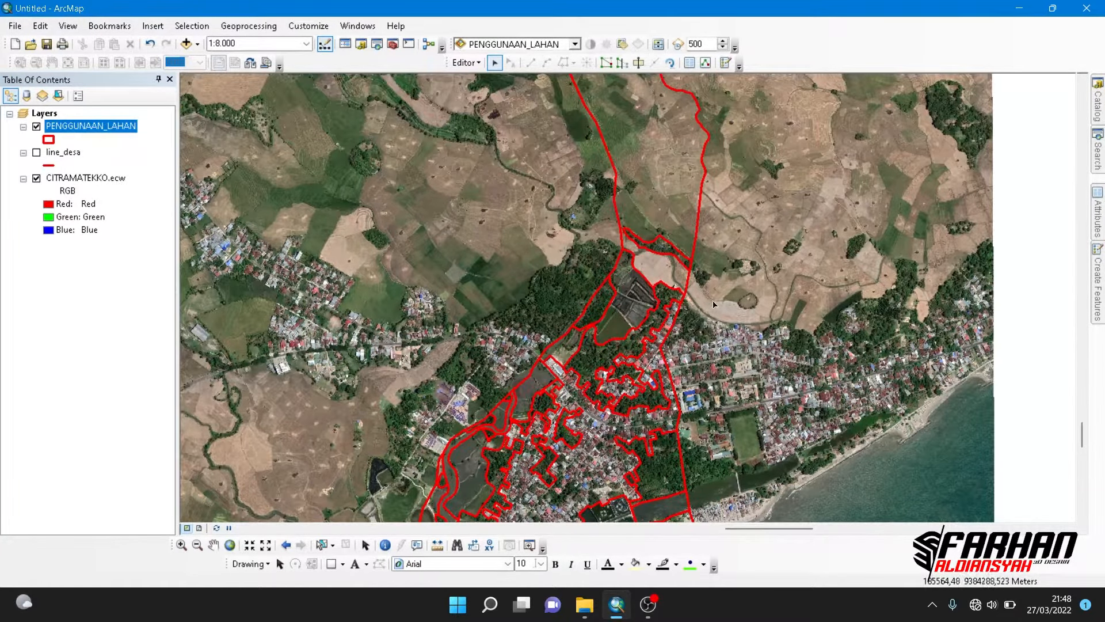
- Select the main settlement polygon and set its KETERANGAN attribute to PERMUKIMAN
drag(590, 218, 615, 143)
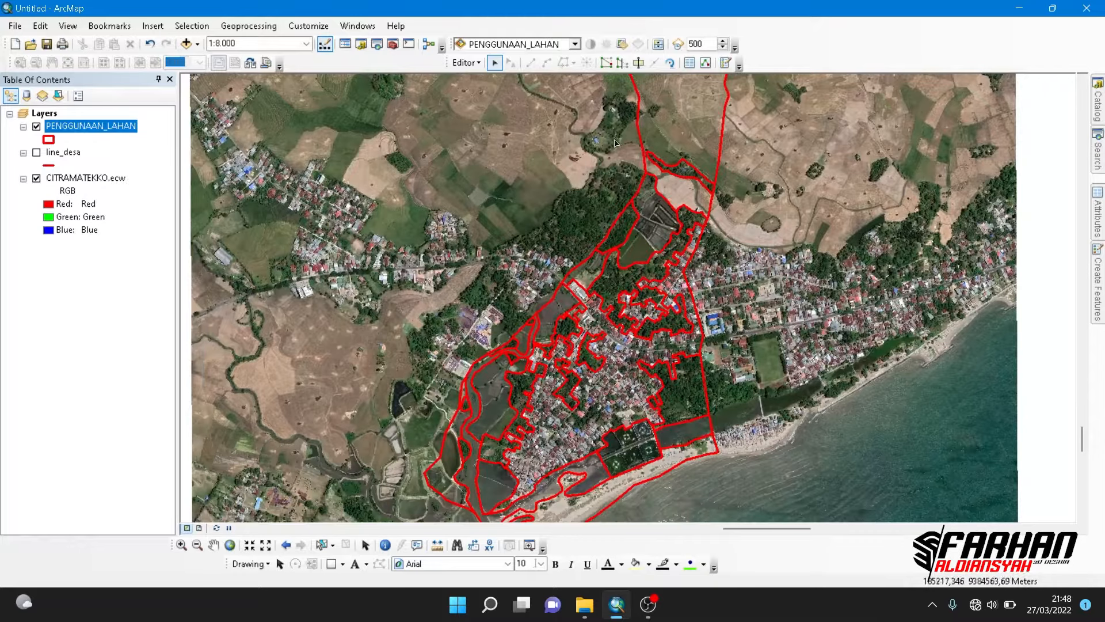
click(320, 546)
click(570, 441)
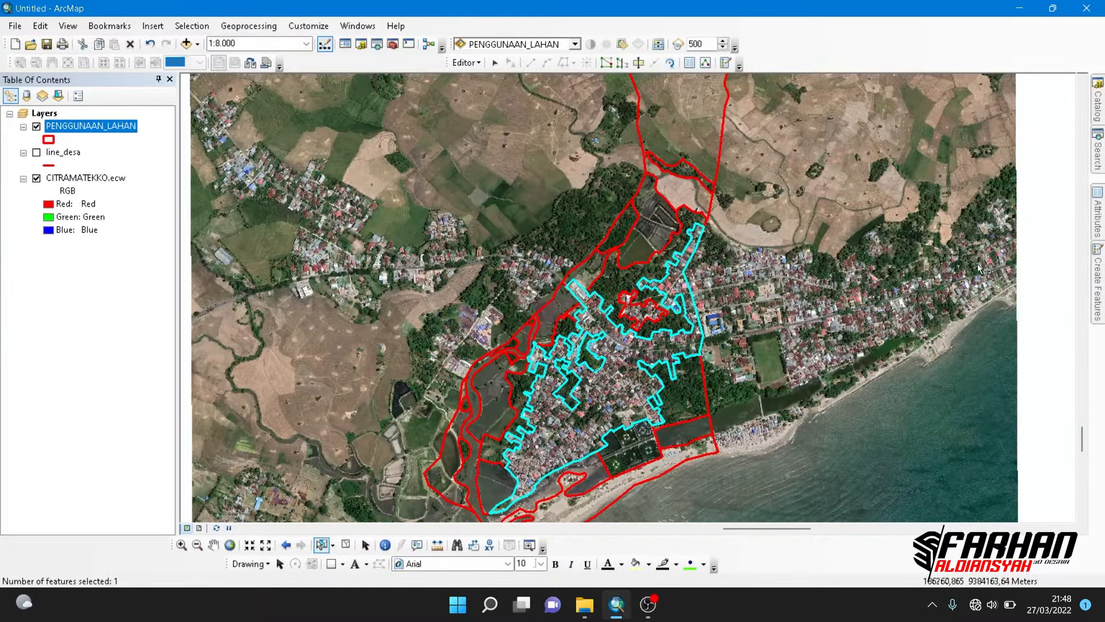
click(690, 62)
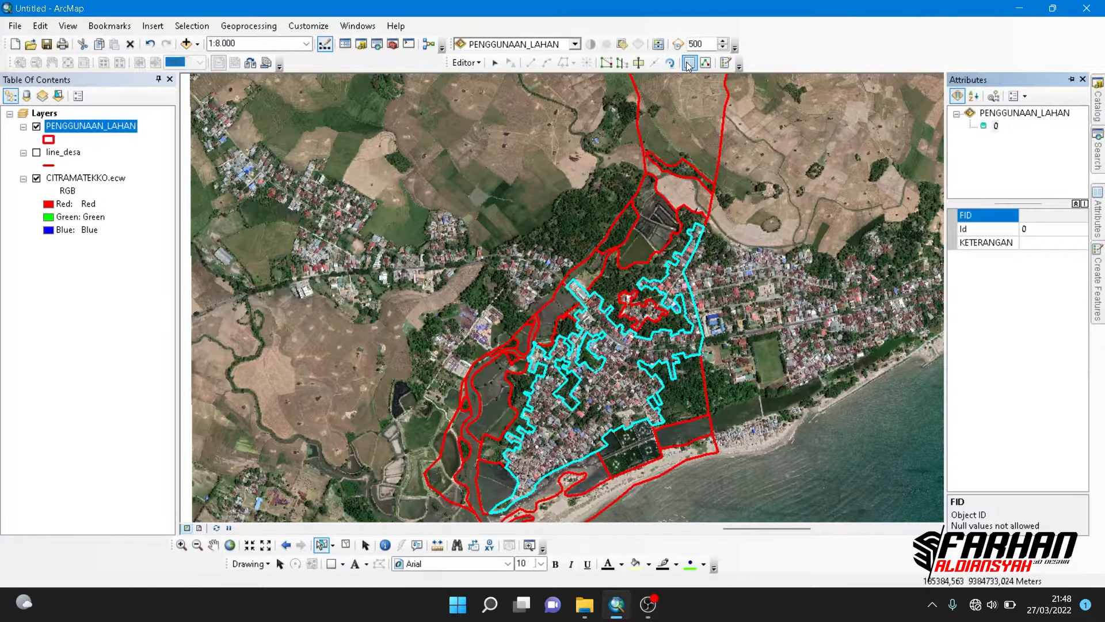
click(1025, 243)
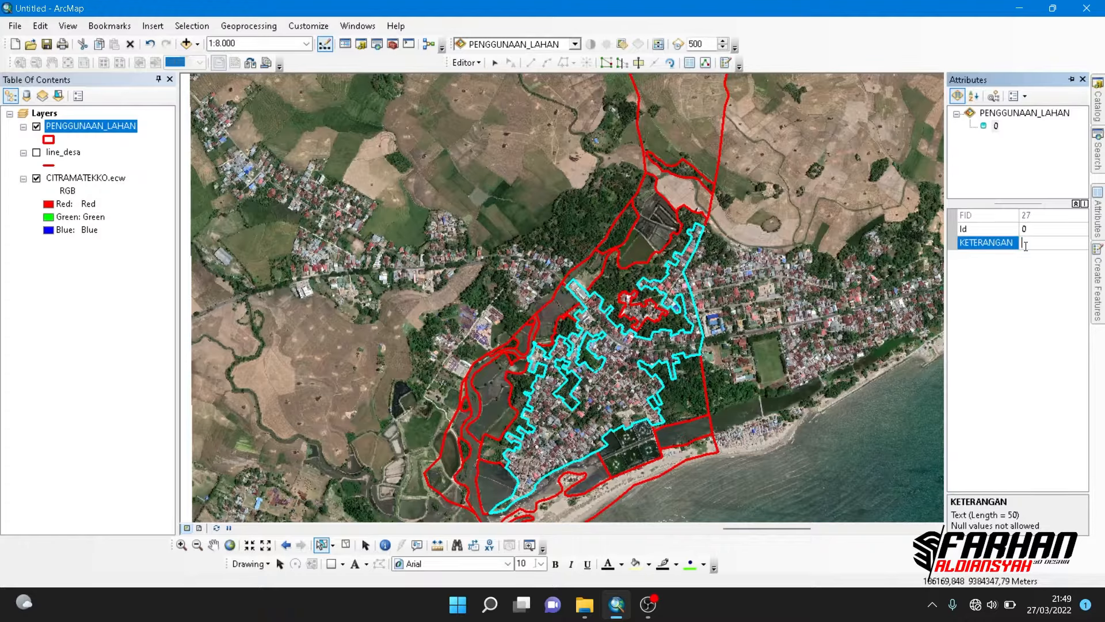
text(pERMUKIMAN)
key(BackSpace)
key(BackSpace)
key(BackSpace)
key(BackSpace)
key(BackSpace)
key(BackSpace)
key(BackSpace)
key(BackSpace)
key(BackSpace)
key(BackSpace)
text(PERMUKIMAN)
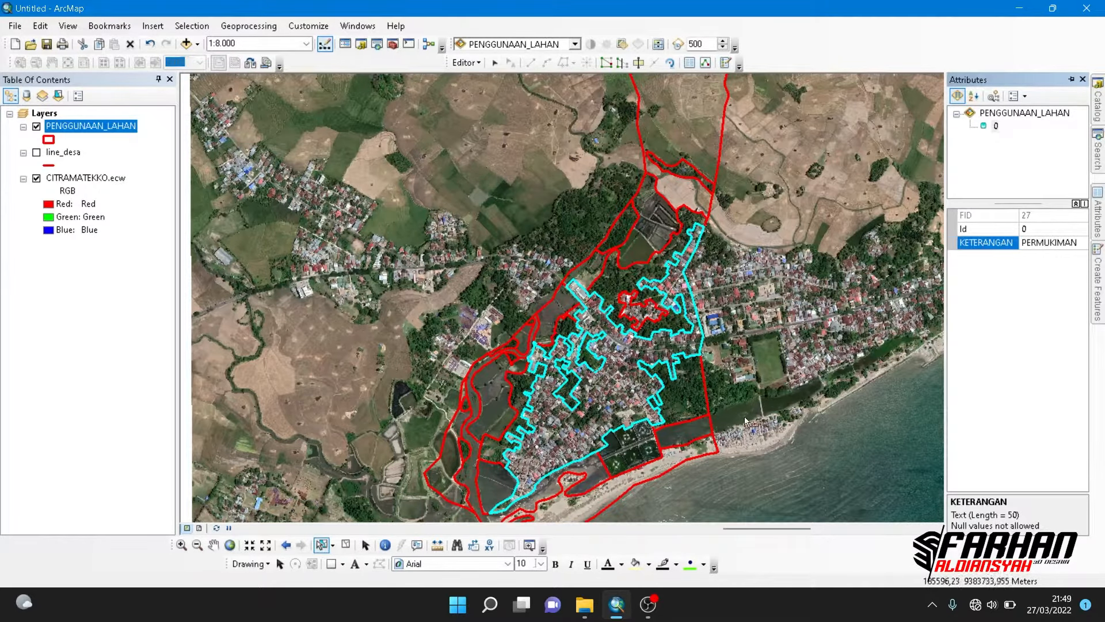
- Select the large field polygon north of the village and set its KETERANGAN attribute to SAWAH
drag(671, 214, 635, 302)
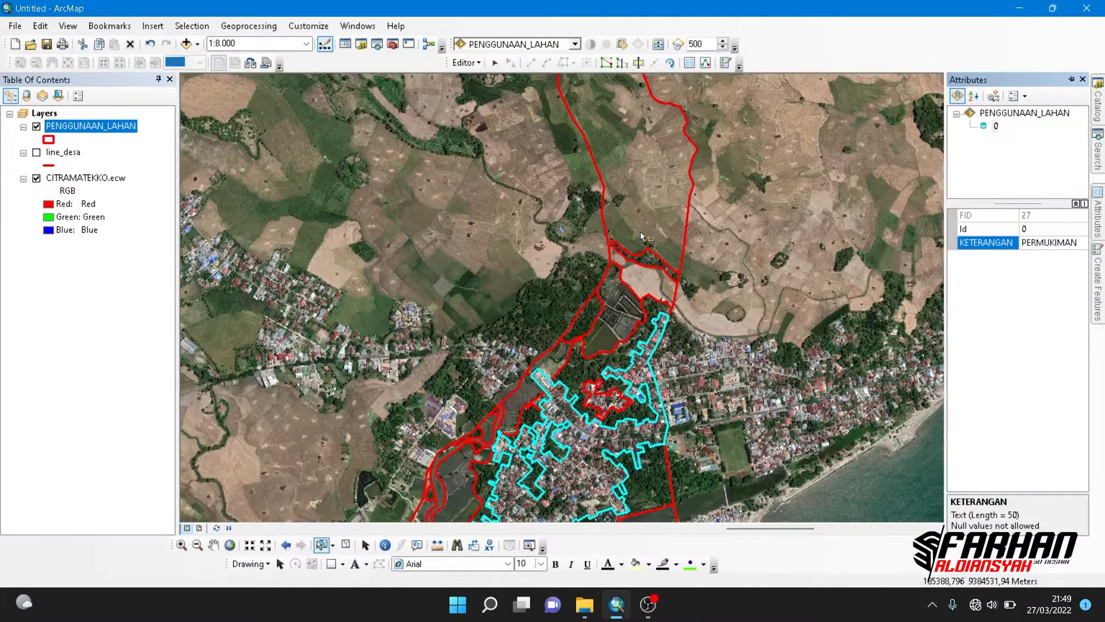
click(641, 232)
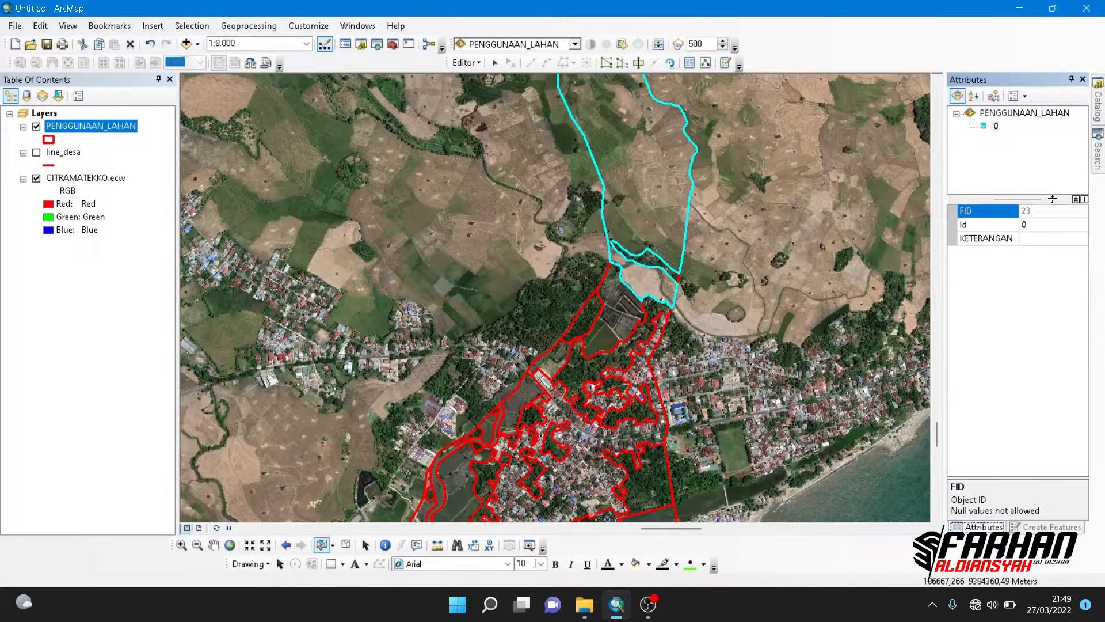
click(1046, 238)
text(SAWAH)
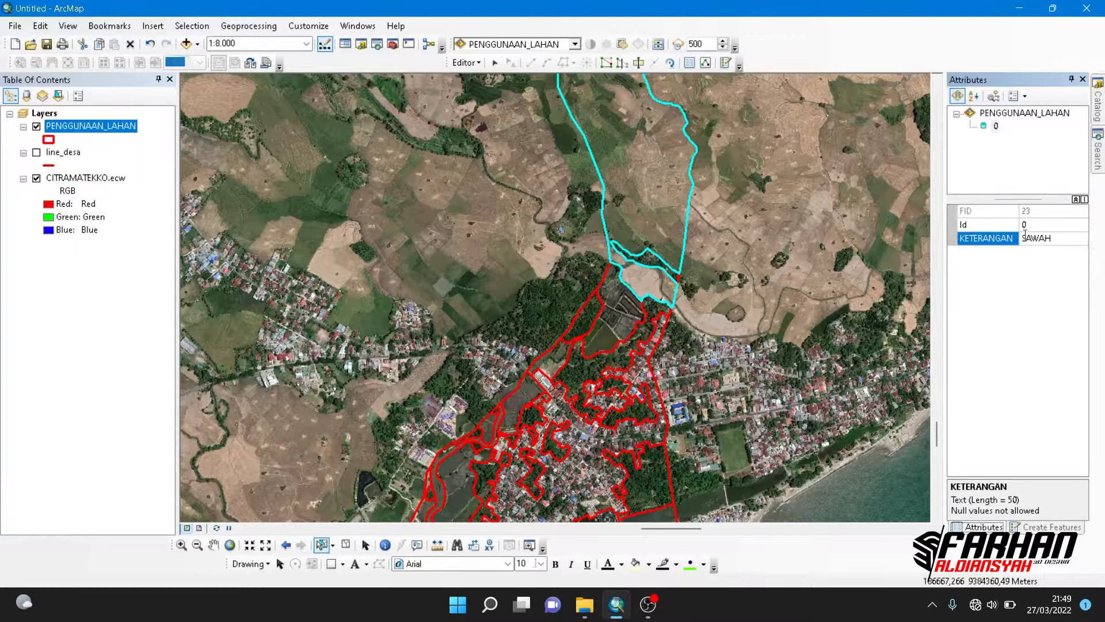
- Select the northern fish-pond polygon together with the pond polygons along the river on the village's west side
click(624, 316)
drag(540, 381, 555, 232)
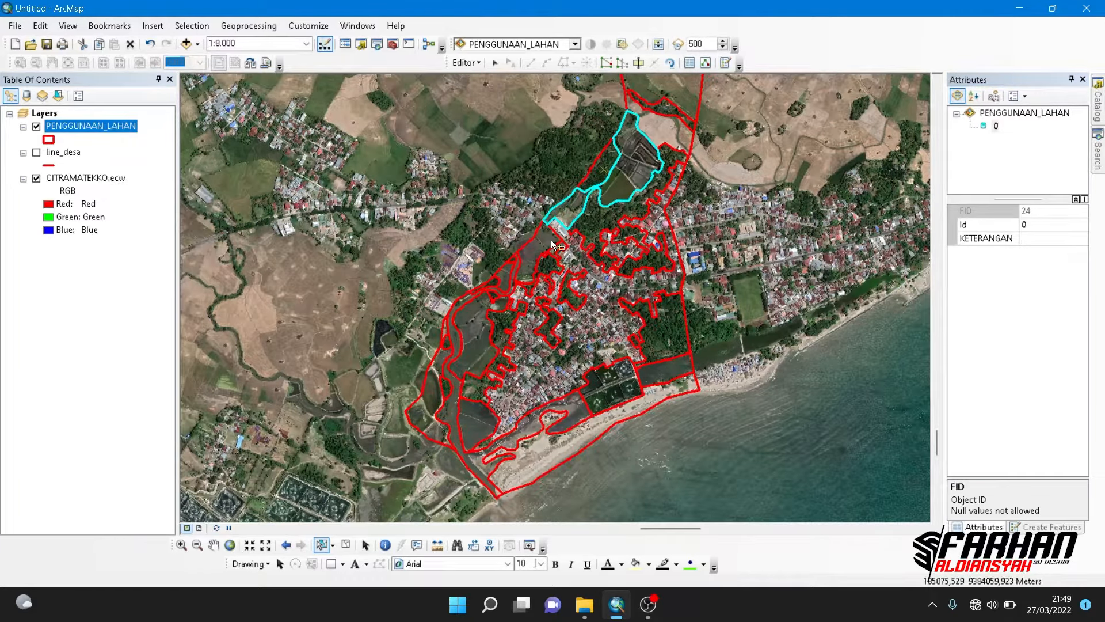
scroll(552, 244, up, 3)
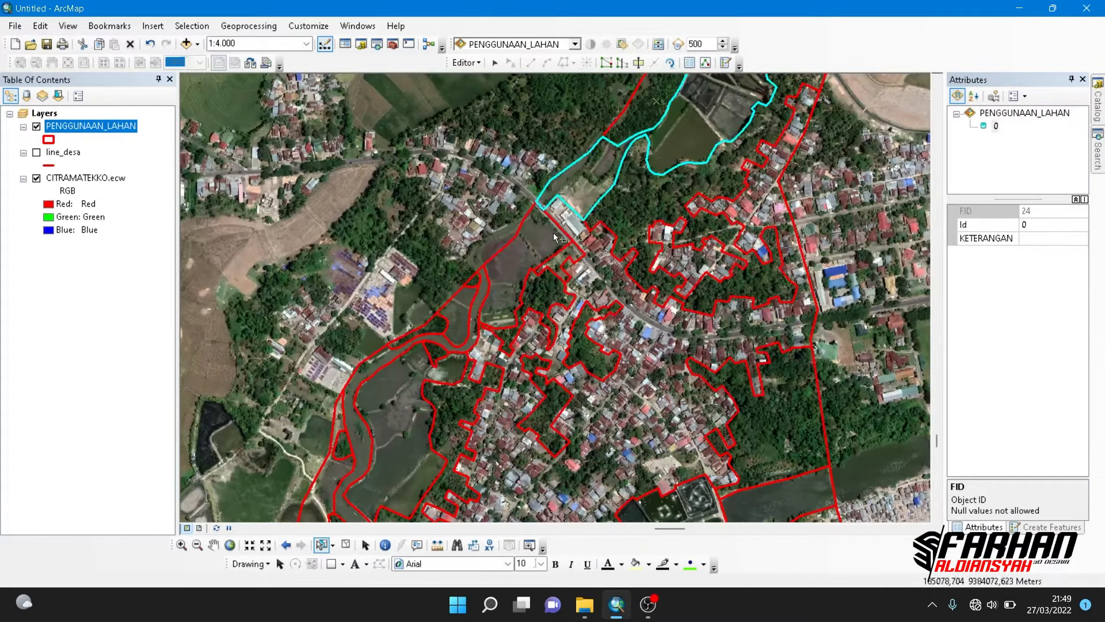
drag(553, 248, 590, 287)
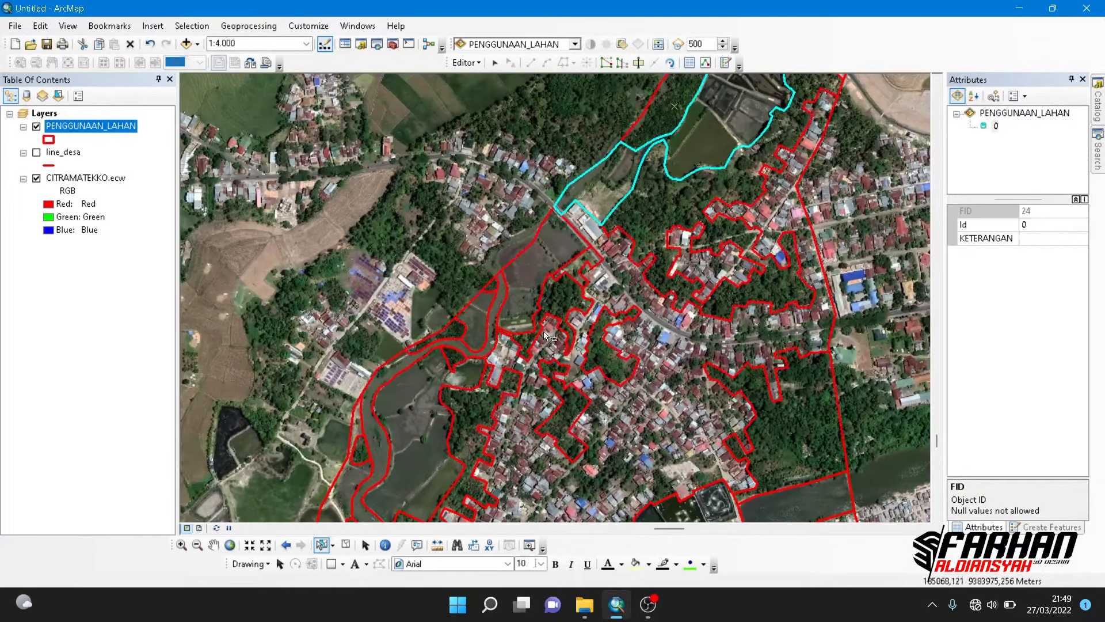
click(323, 546)
drag(693, 192, 676, 230)
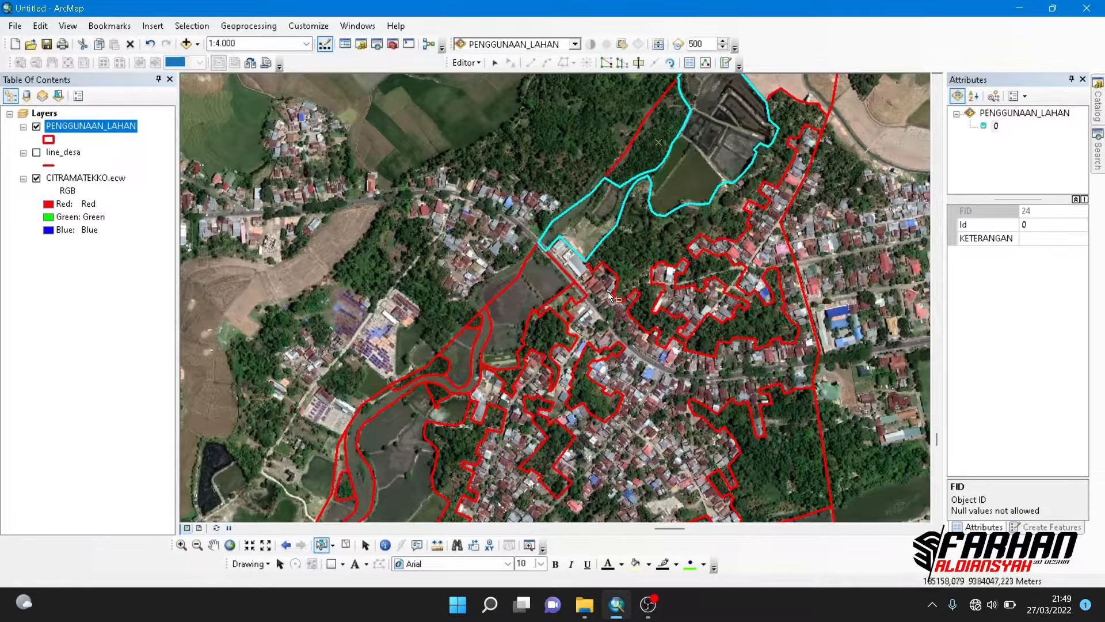
shift+click(526, 290)
drag(512, 319, 577, 218)
shift+click(522, 260)
shift+click(464, 368)
- Add the southwestern riverside pond, the pond beside the settlement and the two coastal pond polygons to the selection
drag(478, 449, 494, 200)
shift+click(387, 259)
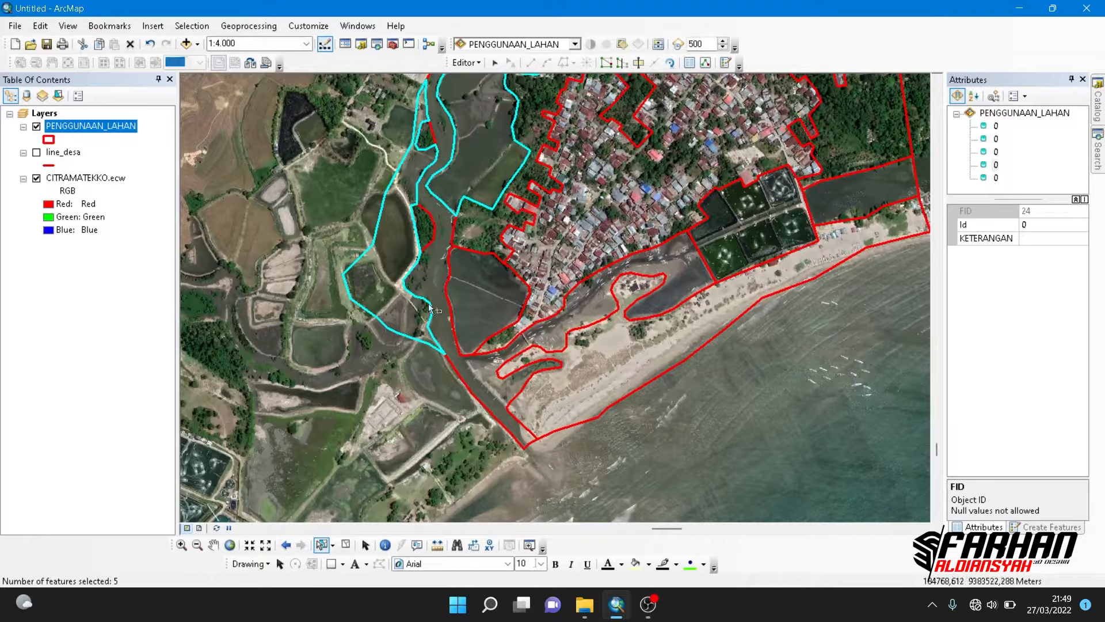
shift+click(493, 309)
shift+click(734, 242)
drag(734, 241, 530, 322)
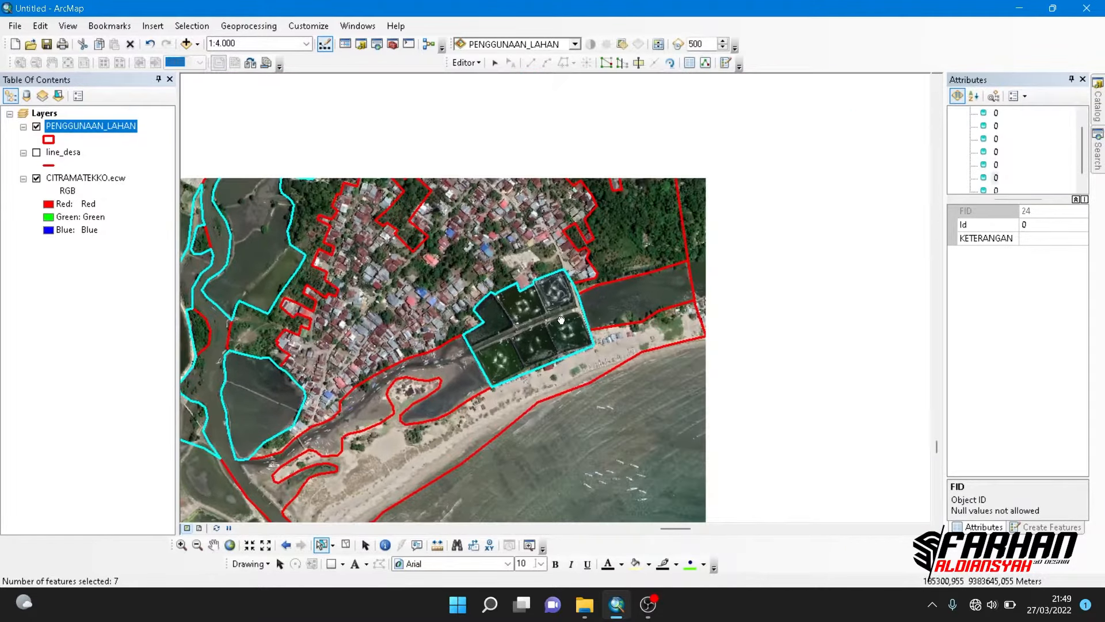
shift+click(593, 303)
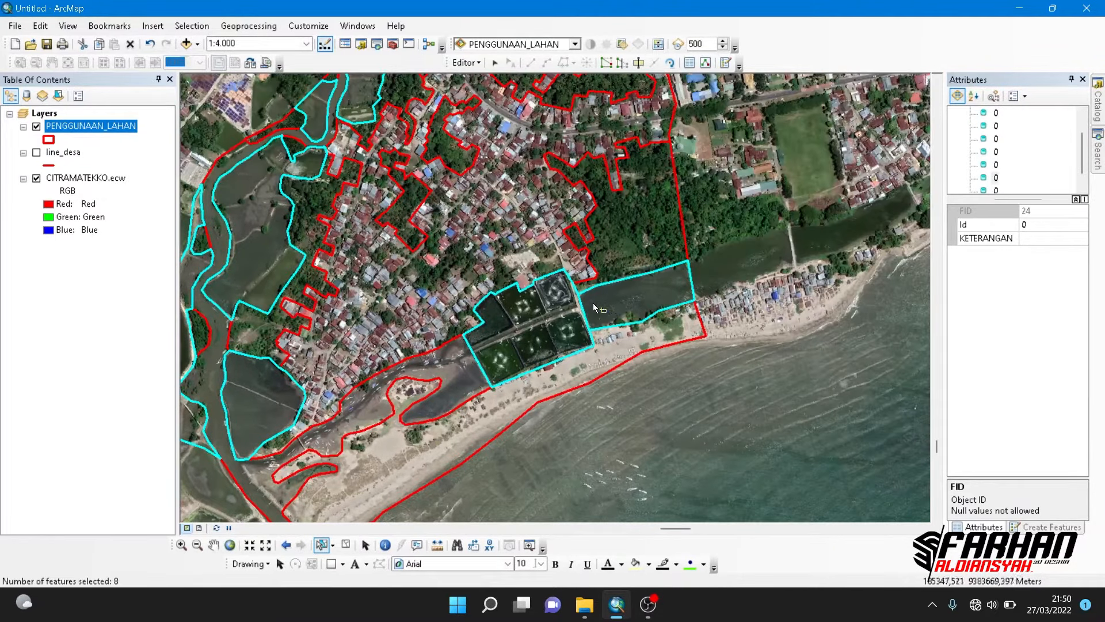
- Fill KETERANGAN with "TAMBAK" for the selected pond polygons using the Field Calculator, and close the attribute table
right_click(111, 131)
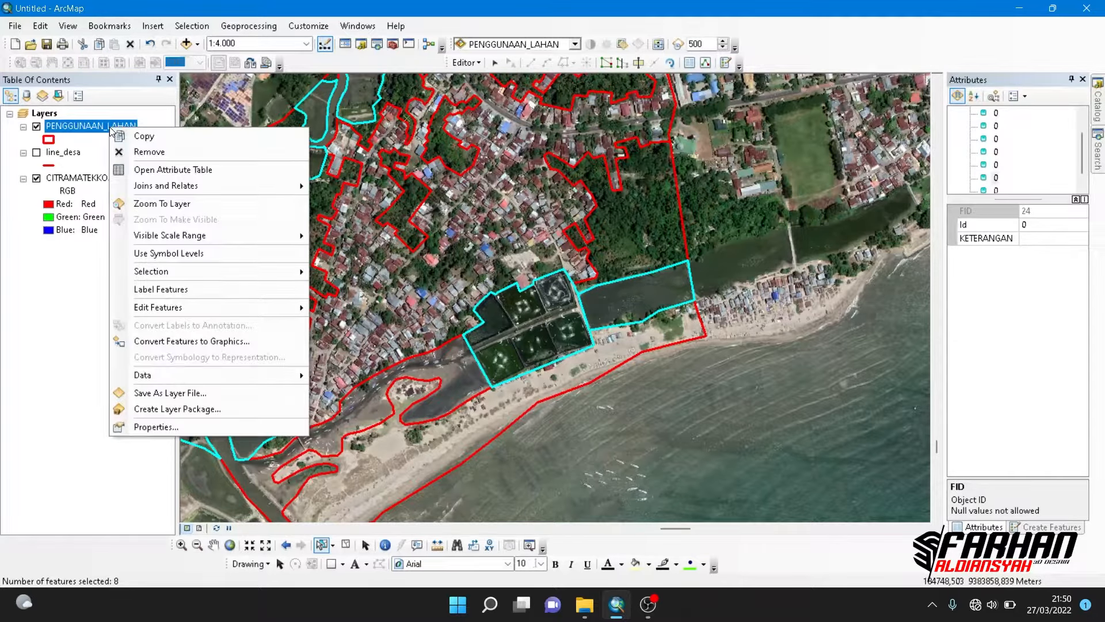
click(128, 171)
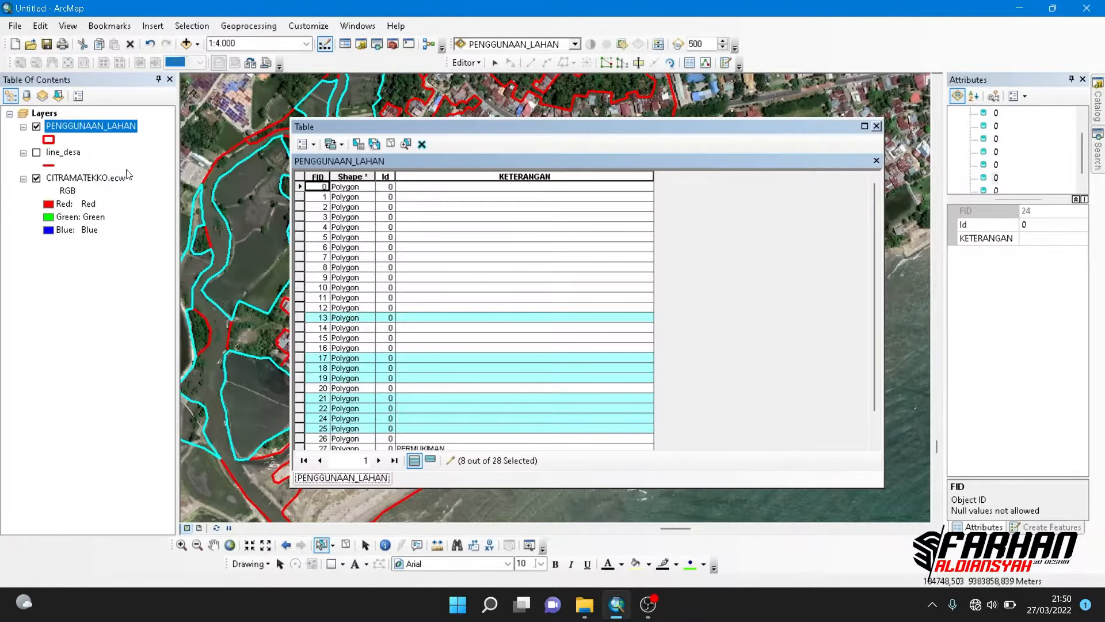
right_click(433, 175)
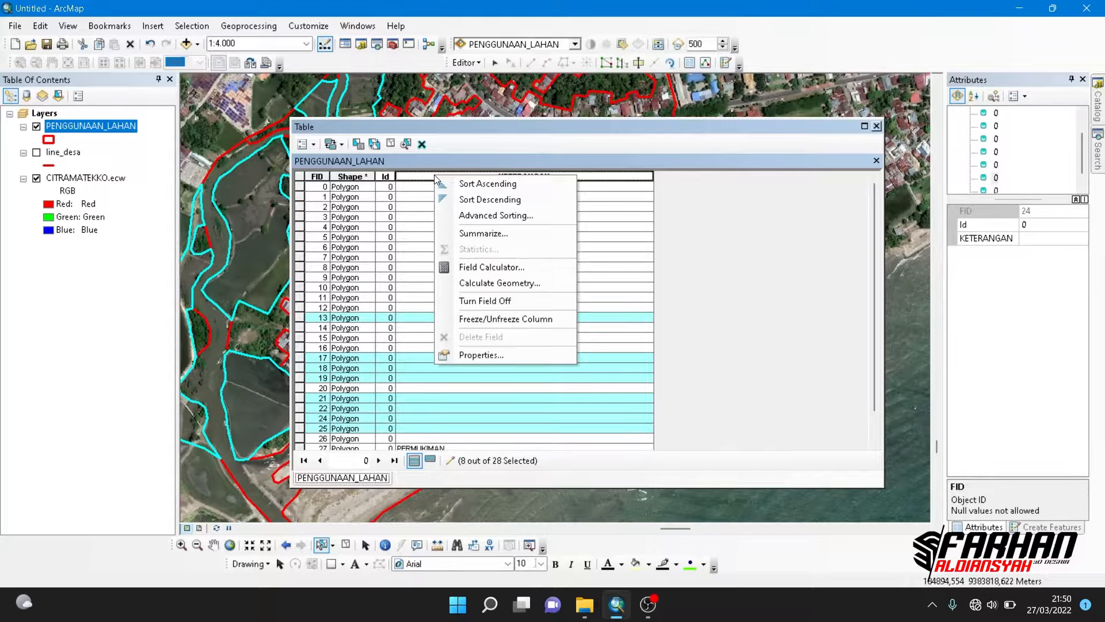
click(461, 270)
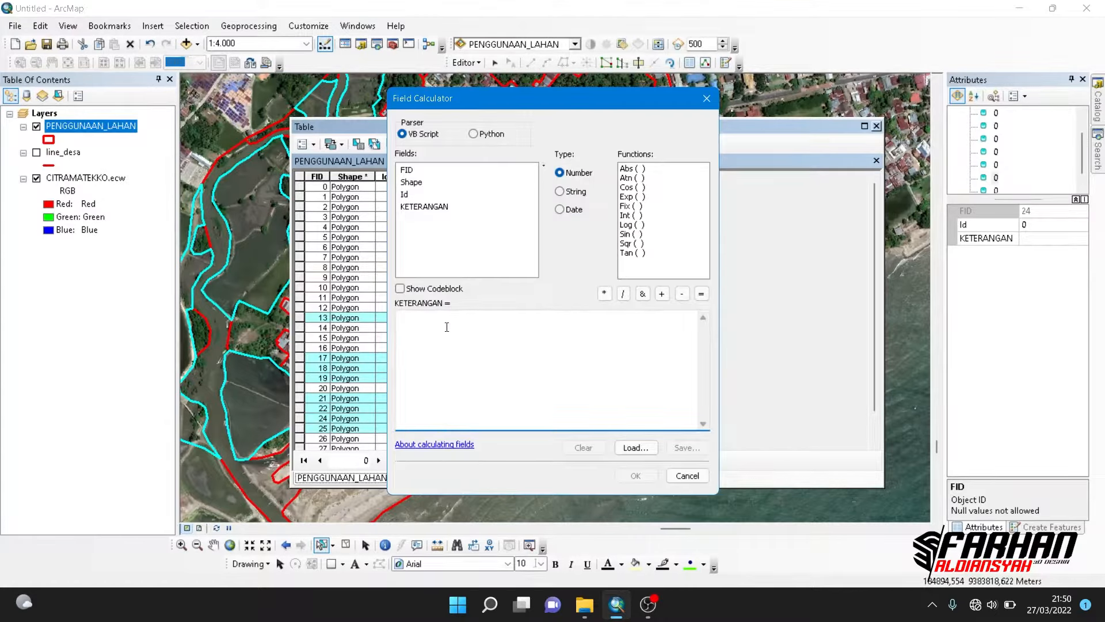
text("TAMBAK)
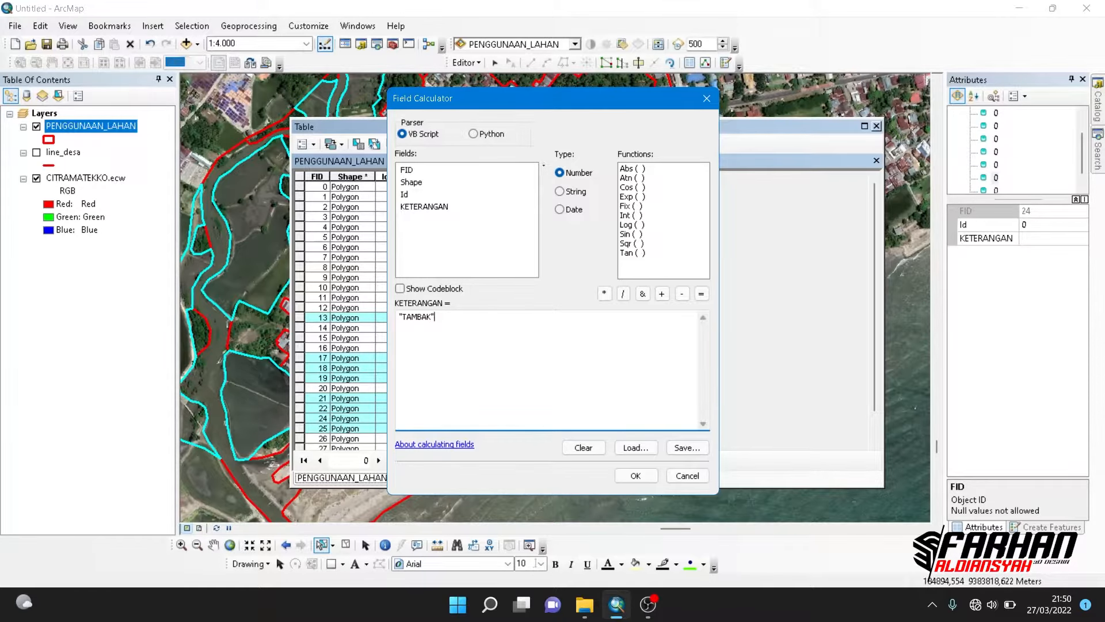
click(623, 474)
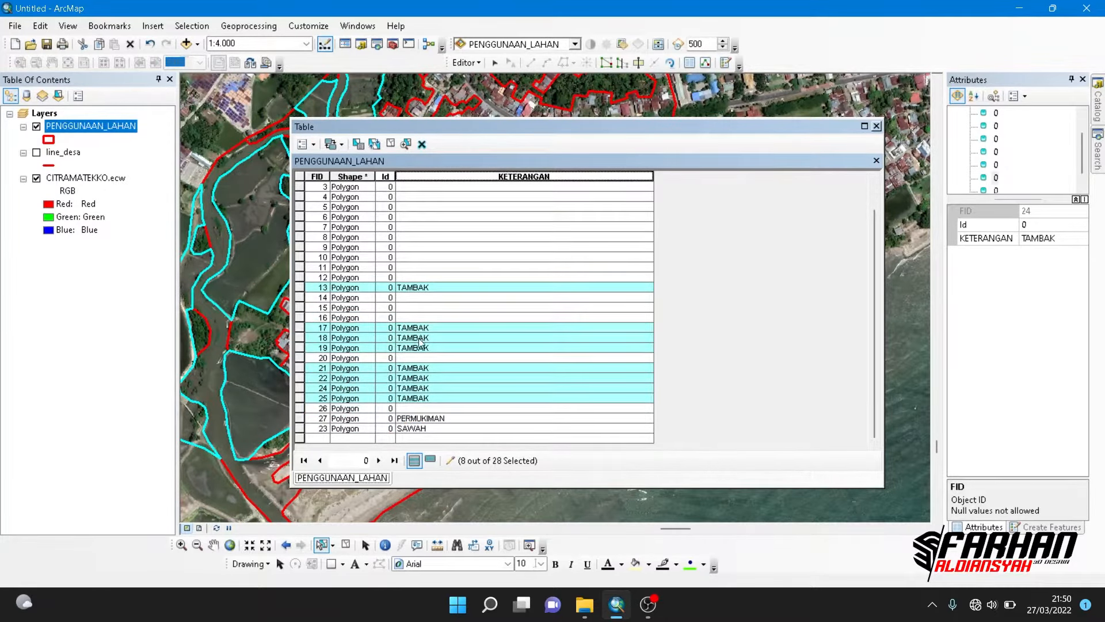
click(877, 127)
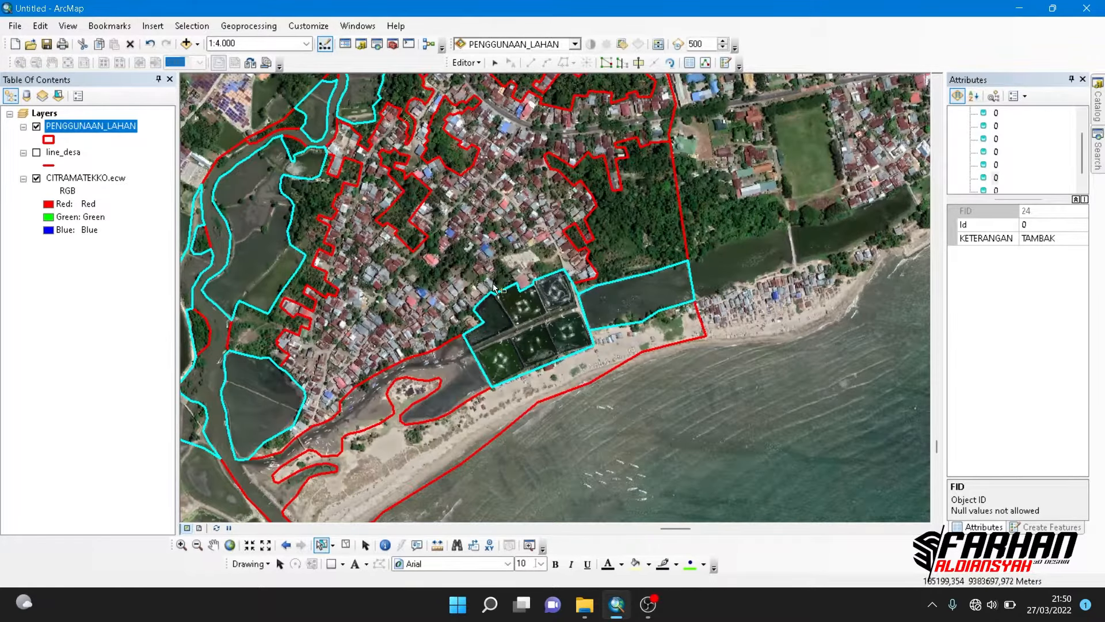
- Select the river polygon that runs out to the coast and set its KETERANGAN attribute to SUNGAI
drag(493, 283, 529, 245)
drag(469, 350, 509, 295)
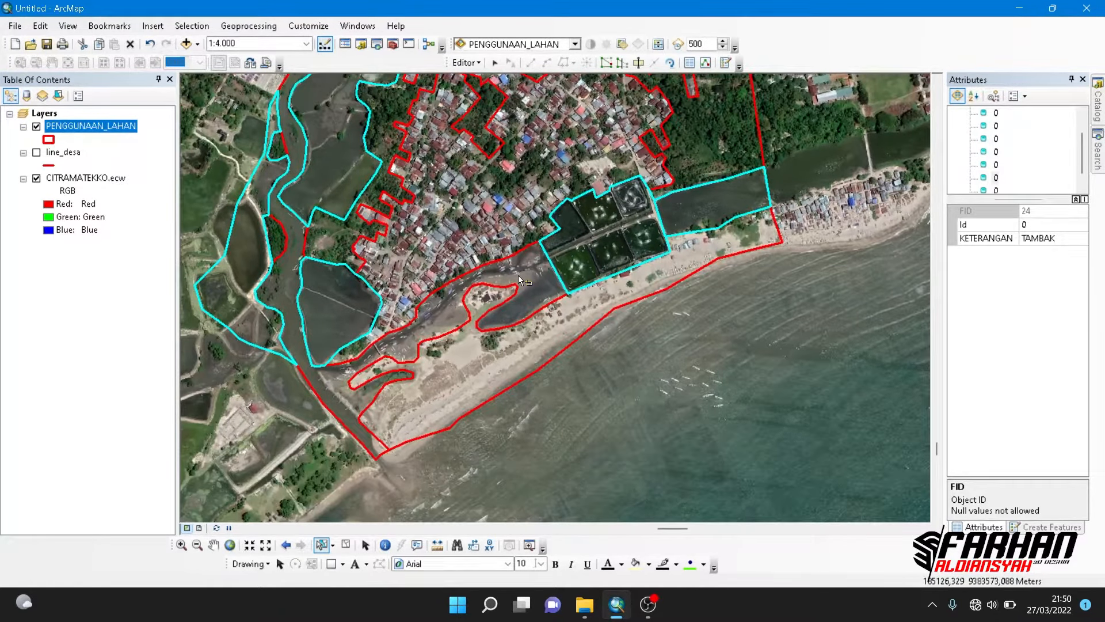
click(518, 275)
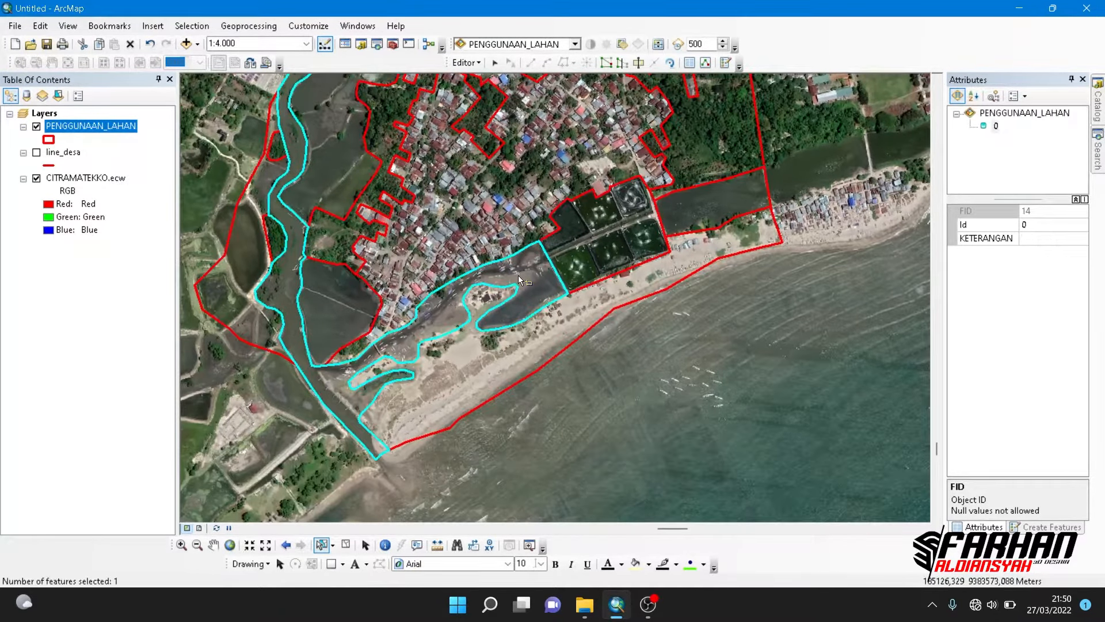
click(1038, 238)
text(SUNGAI)
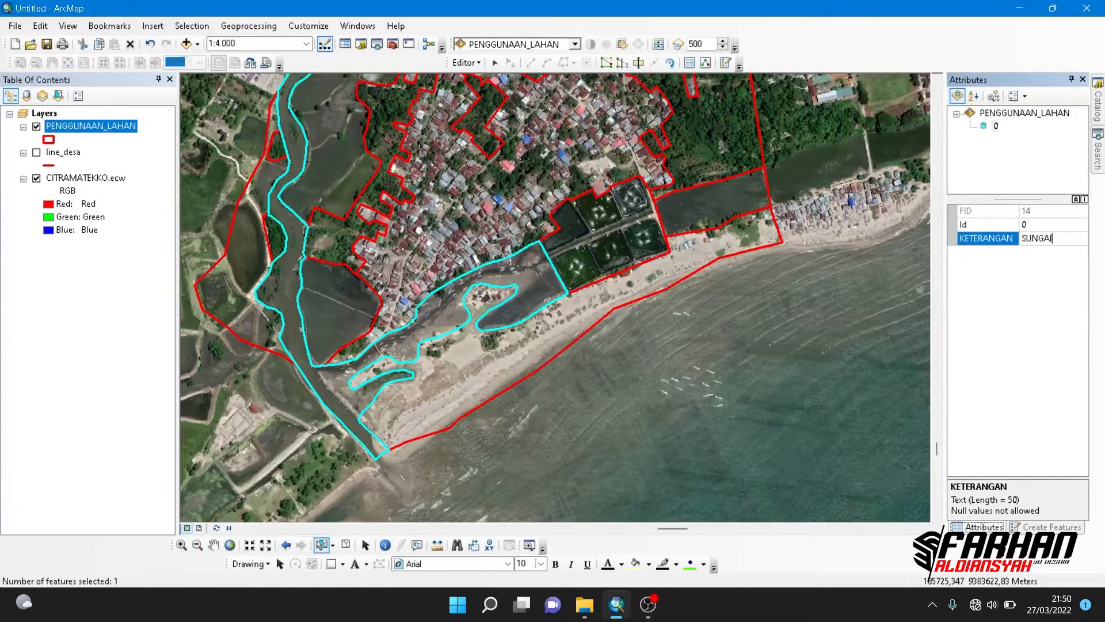
- Select the wooded garden polygons in the north of the settlement, inside it and along its western edge
scroll(625, 217, down, 3)
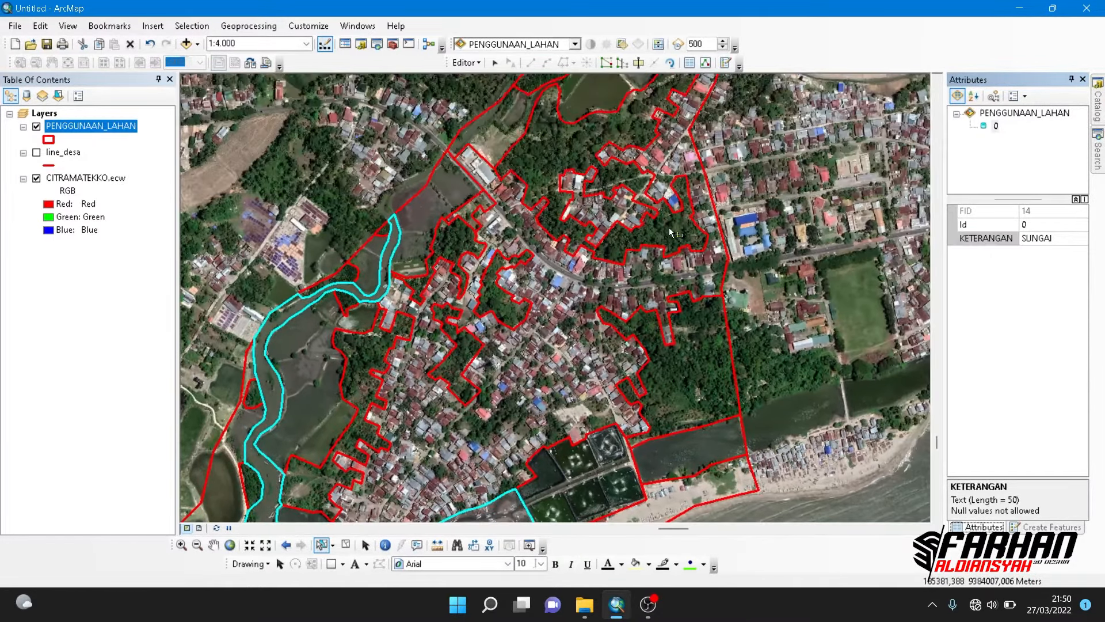
click(669, 229)
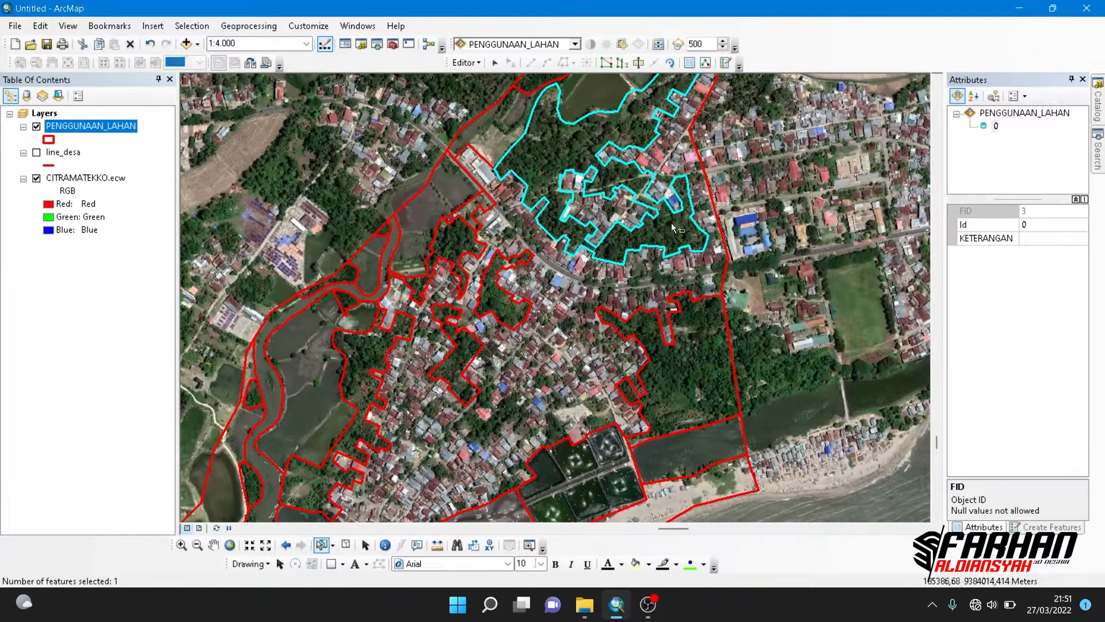
drag(654, 170, 609, 274)
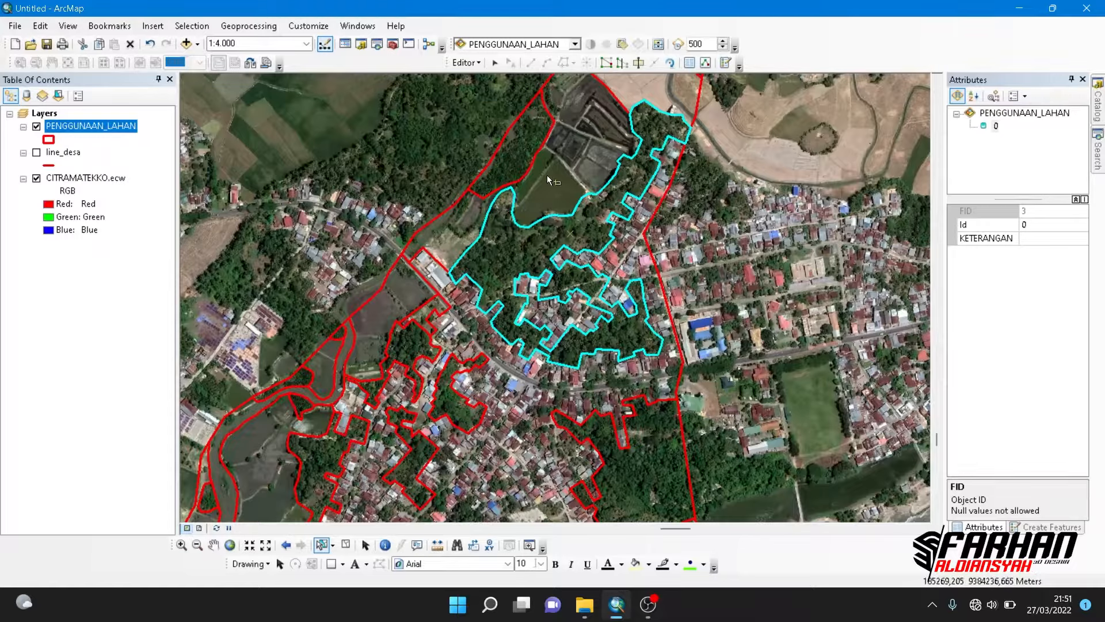
drag(470, 306, 491, 206)
shift+click(425, 256)
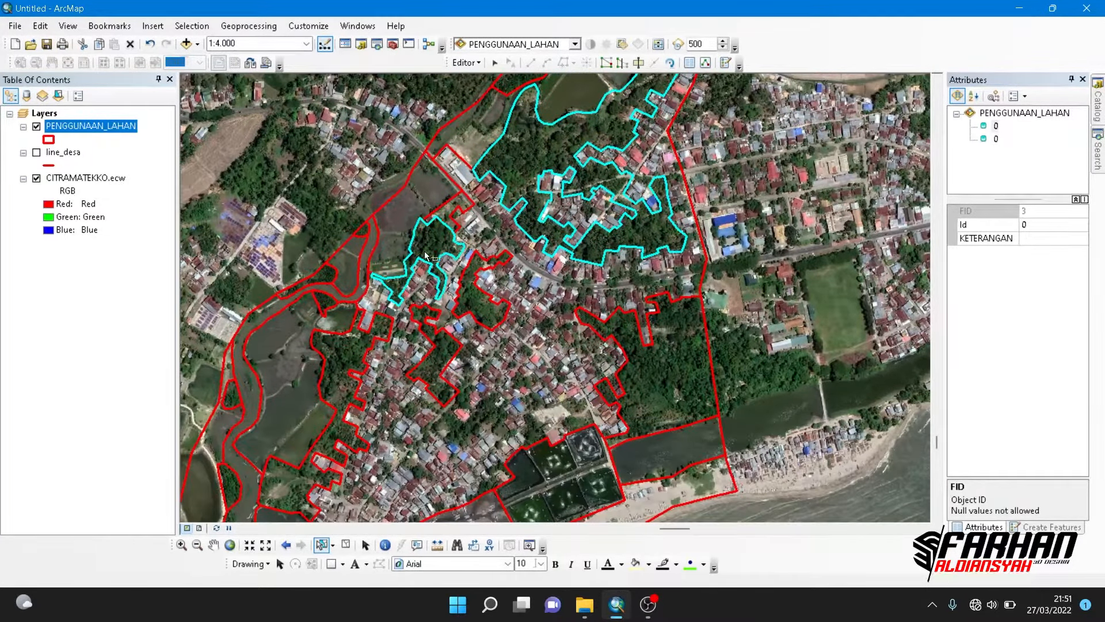
shift+click(479, 305)
shift+click(439, 352)
shift+click(337, 353)
- Add the eastern wooded polygon, the tree strip north of the ponds and the small grove in the northern fields to the selection
drag(346, 349, 331, 196)
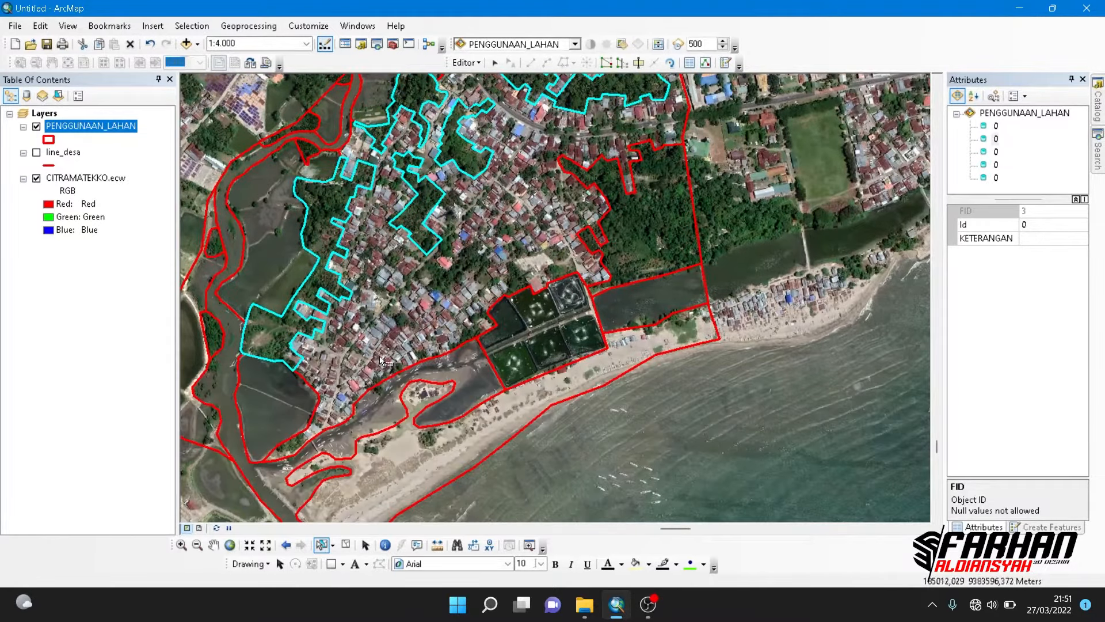
shift+click(643, 241)
drag(648, 174, 624, 281)
drag(551, 188, 510, 372)
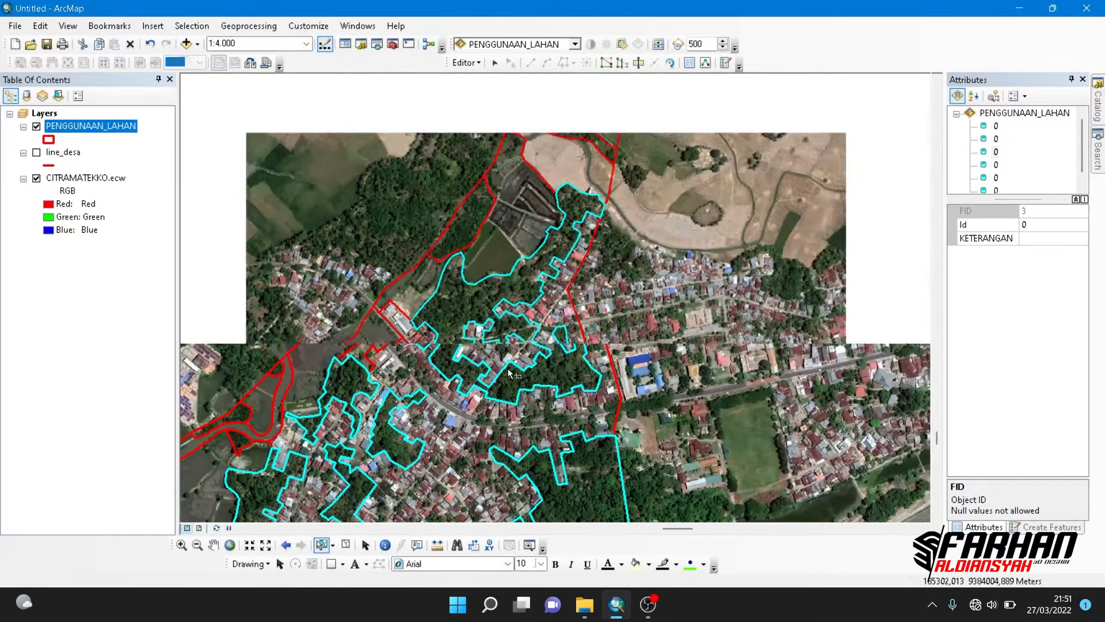
scroll(510, 372, down, 1)
shift+click(547, 224)
drag(547, 175, 543, 316)
shift+click(504, 126)
drag(503, 134, 542, 361)
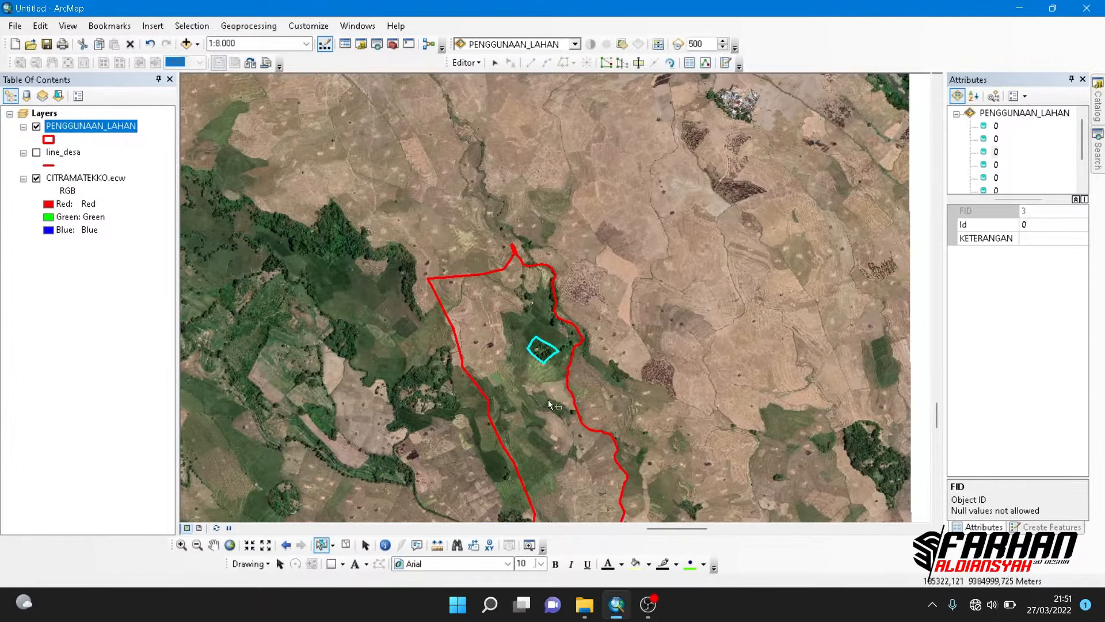
drag(550, 423, 525, 89)
drag(551, 266, 547, 65)
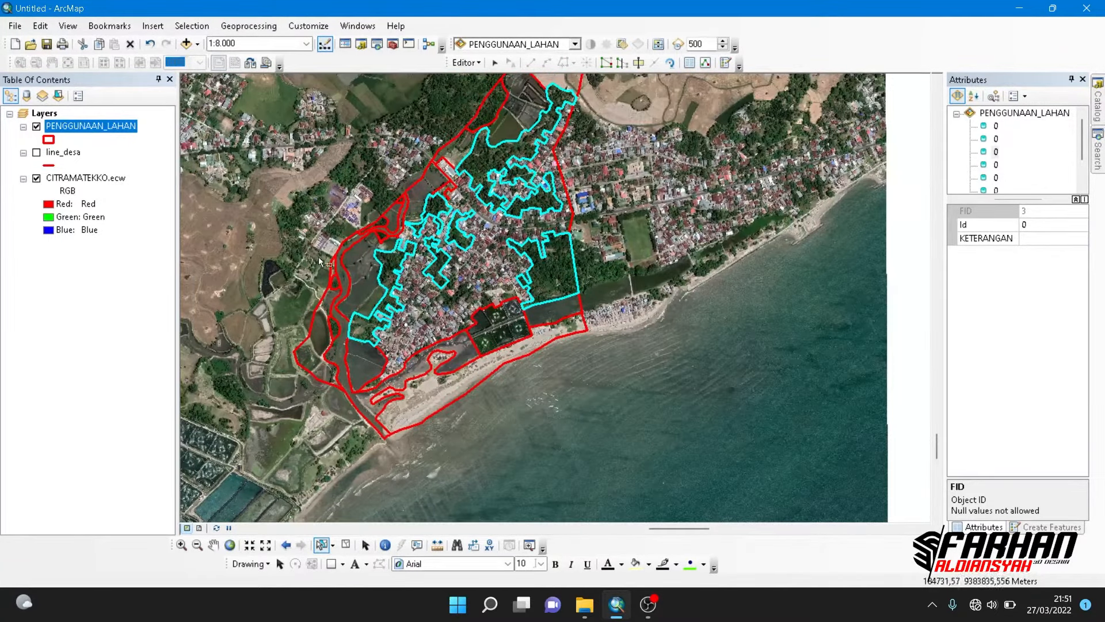
- Fill KETERANGAN with "KEBUN CAMPURAN" for the selected garden polygons using the Field Calculator
right_click(79, 127)
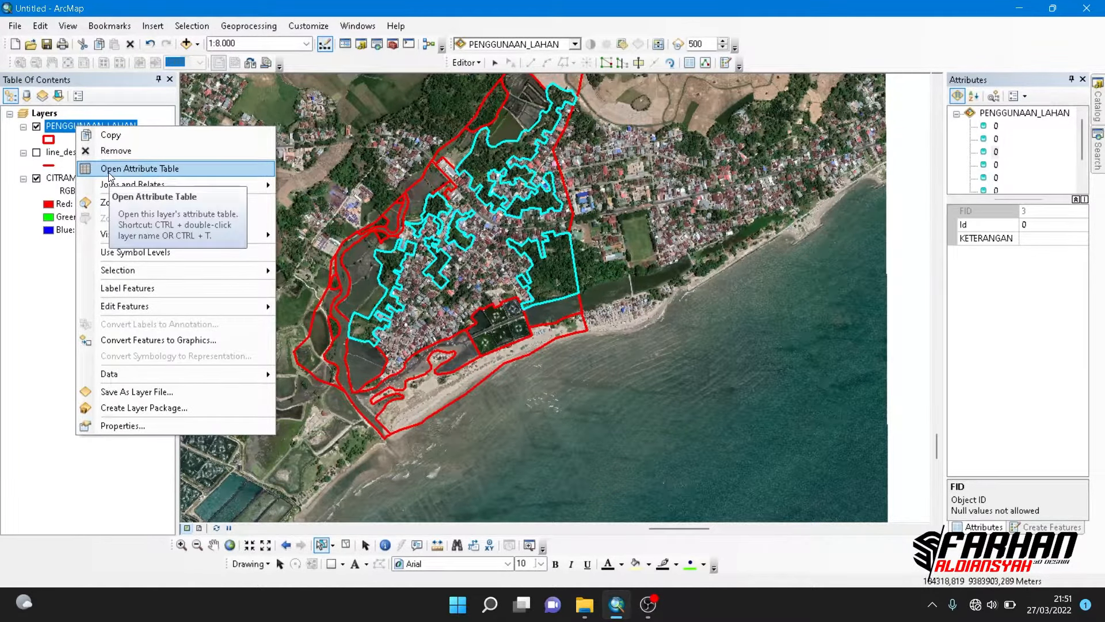
click(129, 169)
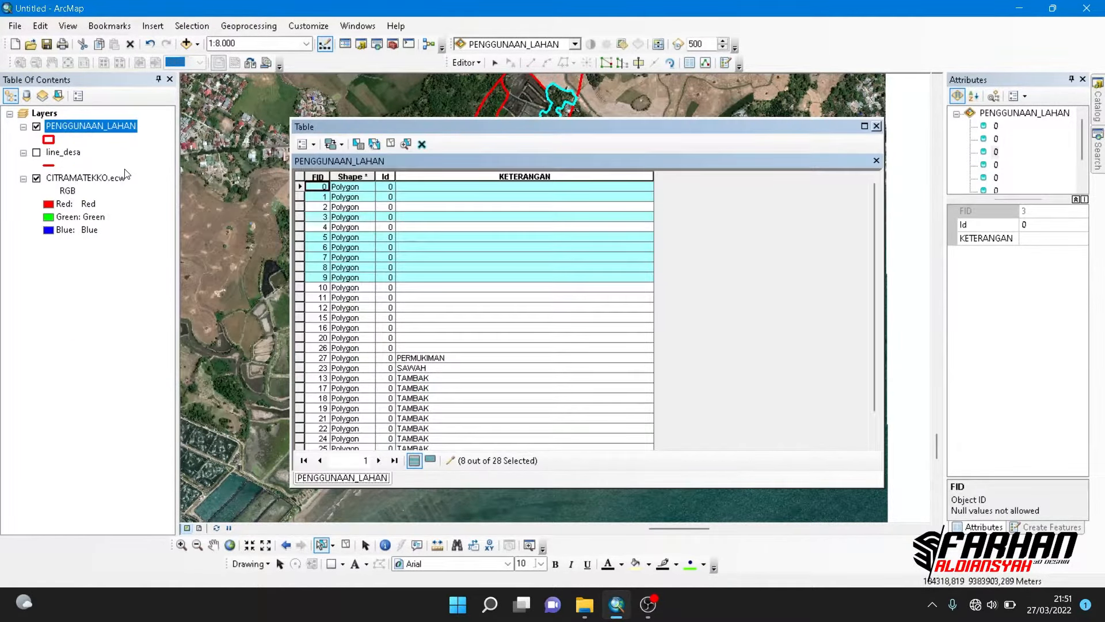
right_click(481, 176)
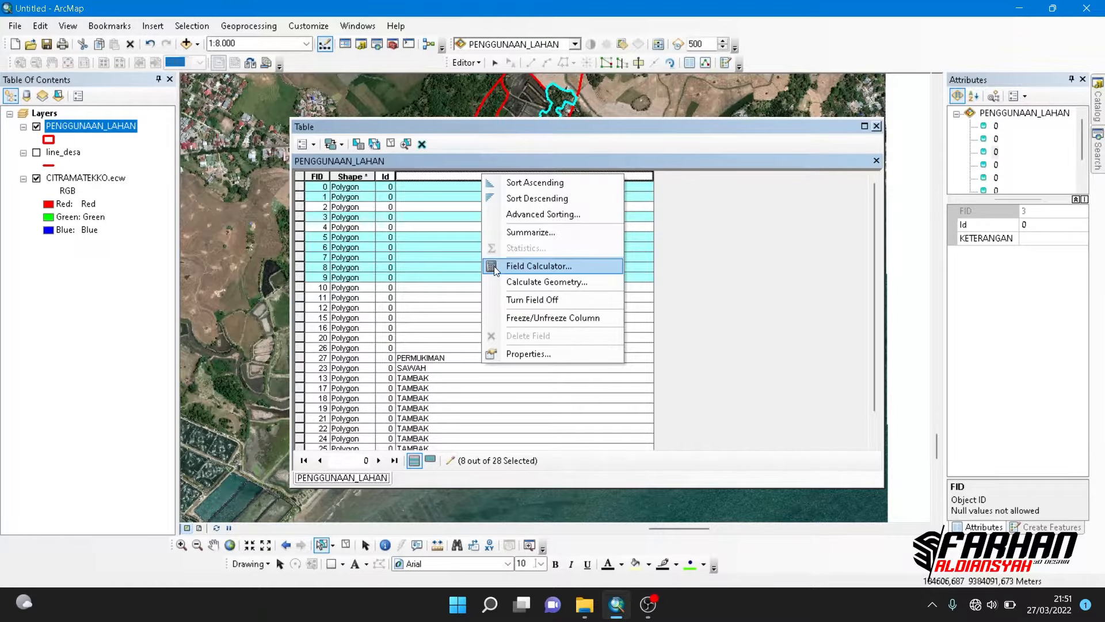
click(494, 266)
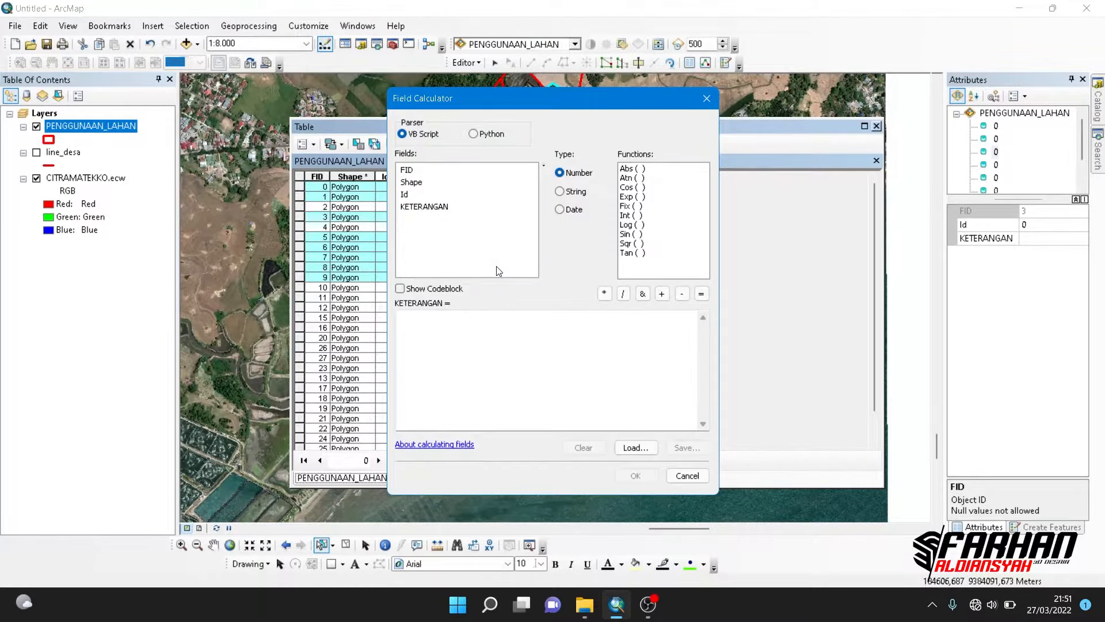
click(471, 323)
text(")
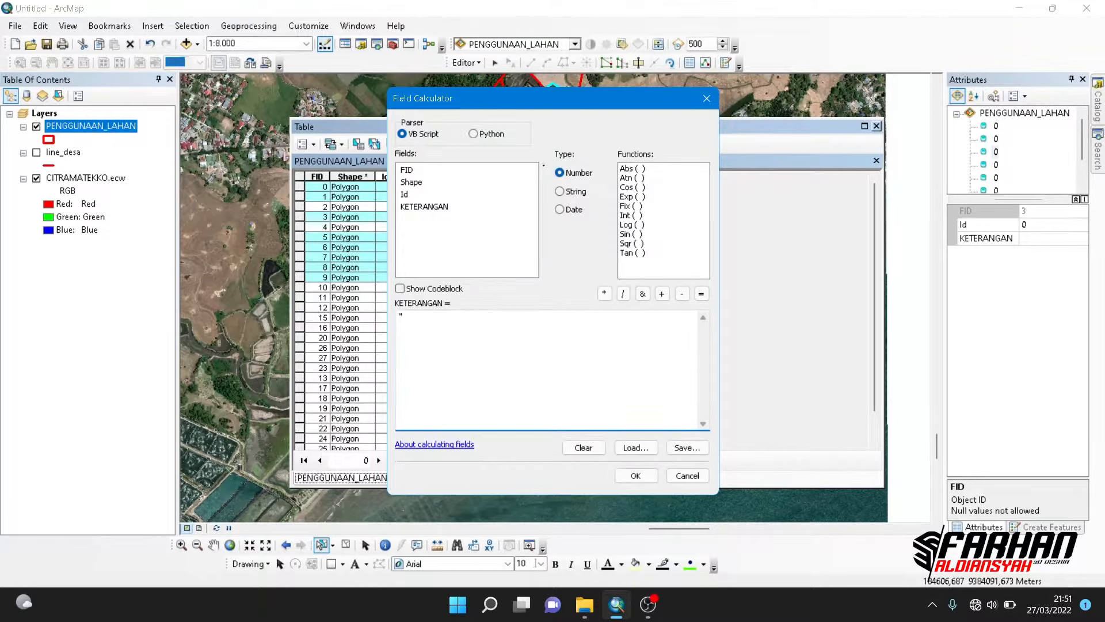
text(KEBUN CAMPURAN")
click(625, 476)
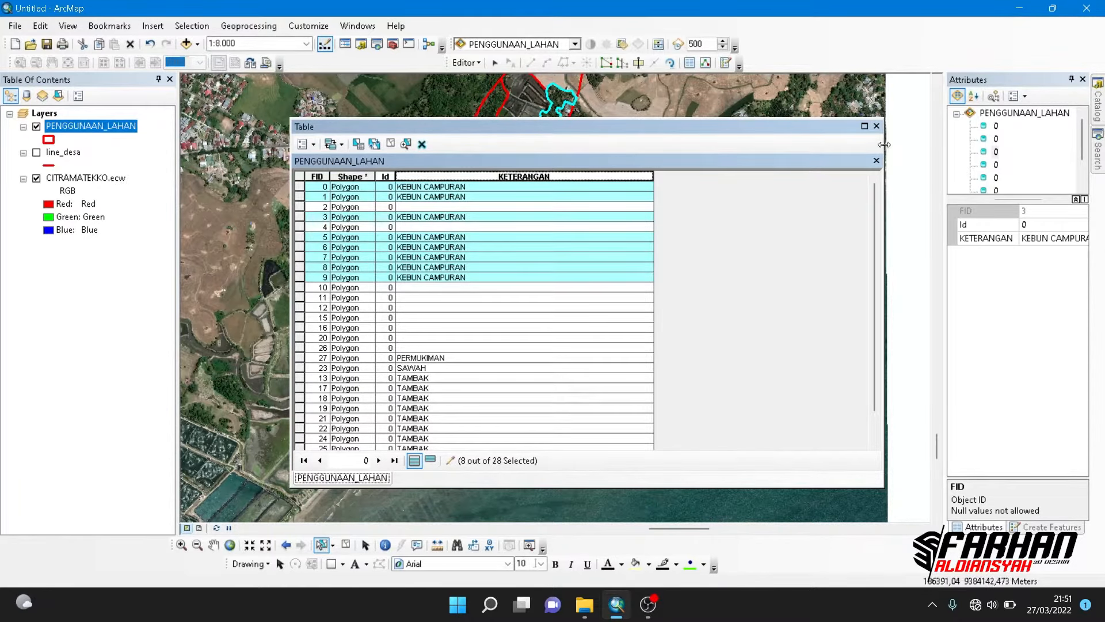
- Select the small open plot beside the main road, north of the settlement's western gardens, and set its KETERANGAN to LAHAN KOSONG
click(876, 125)
drag(533, 251, 560, 263)
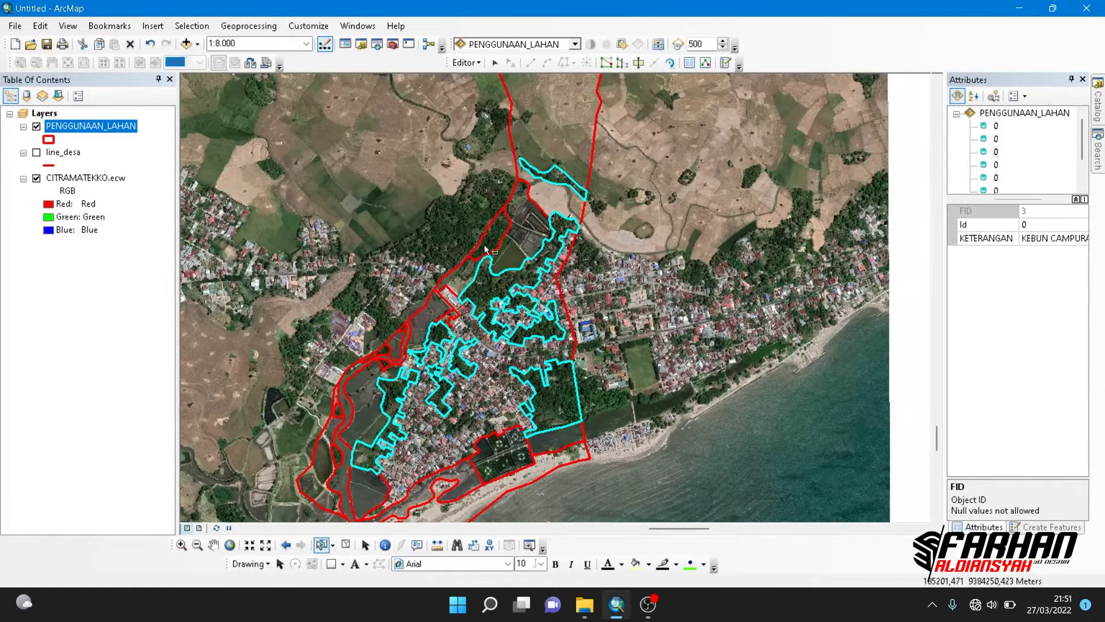
scroll(506, 250, up, 3)
scroll(488, 246, down, 2)
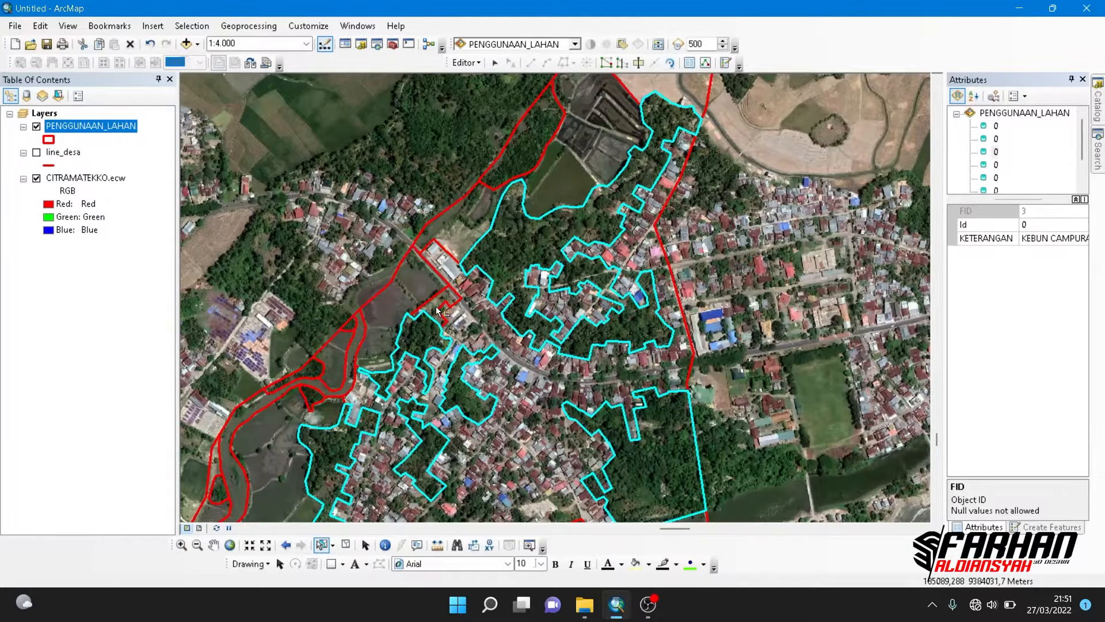
scroll(437, 308, up, 2)
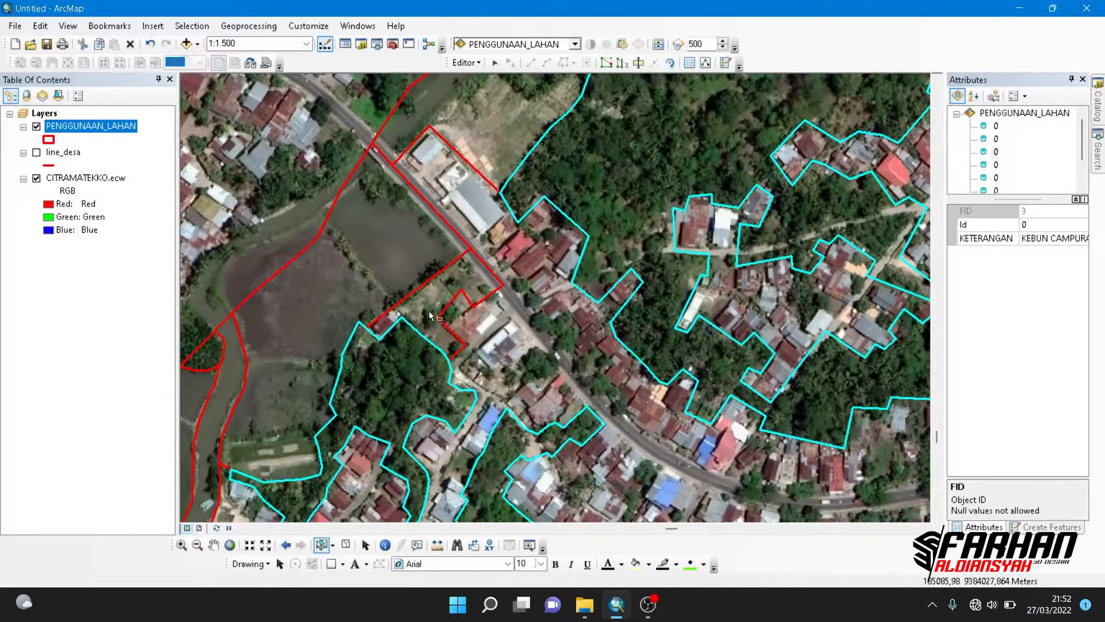
click(431, 310)
click(1044, 240)
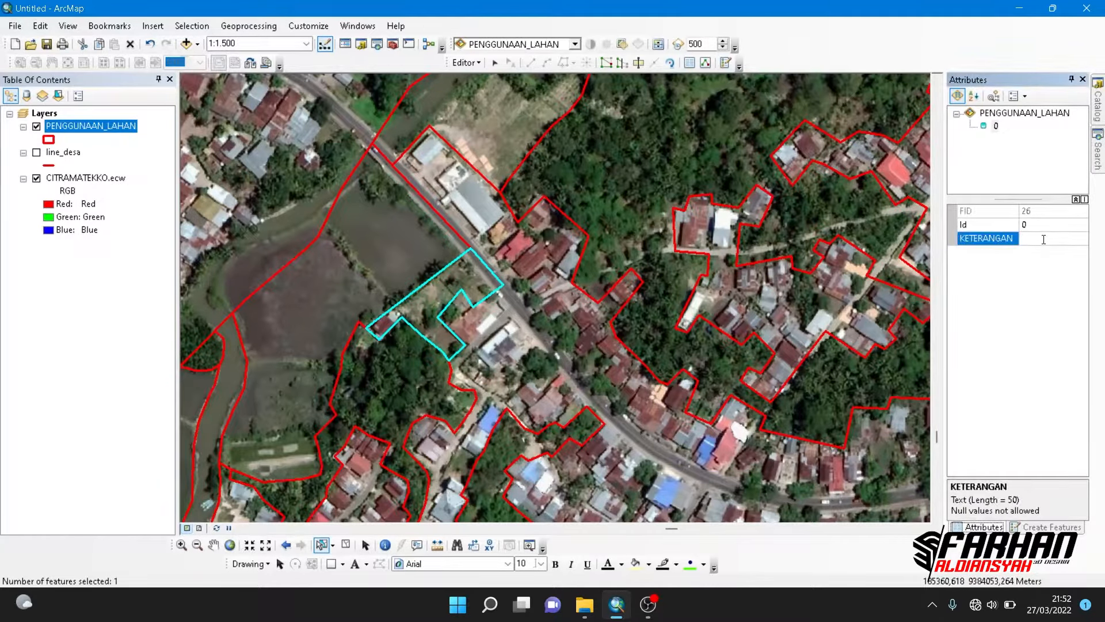
text(LAHAN KOSONG)
- Select the sandy beach polygon along the coast and set its KETERANGAN attribute to SEMPADAN PANTAI
scroll(583, 257, down, 4)
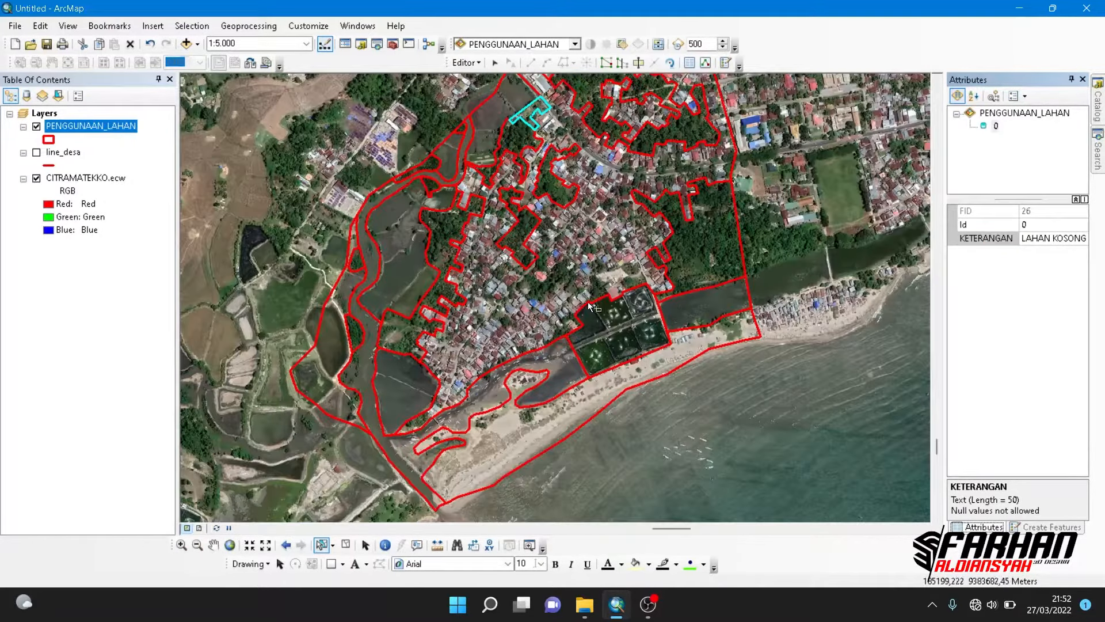
click(581, 399)
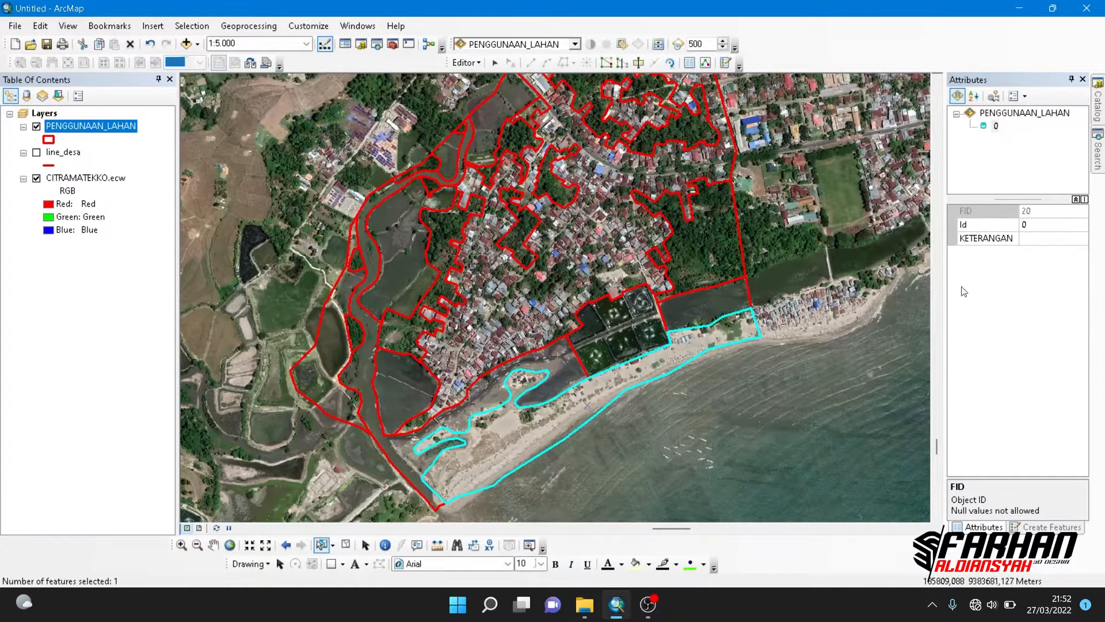
click(1027, 240)
text(SEMPADAN)
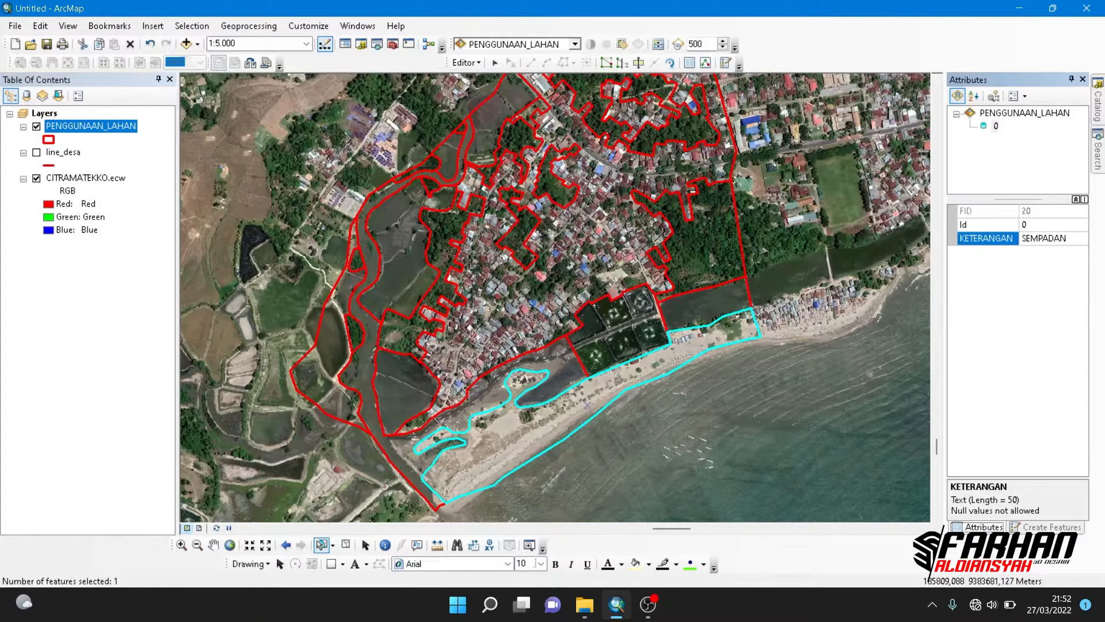
text( PANTAI)
- Select the narrow wooded polygon on the west side of the northern ponds and set its KETERANGAN to RAWA
drag(650, 279, 652, 380)
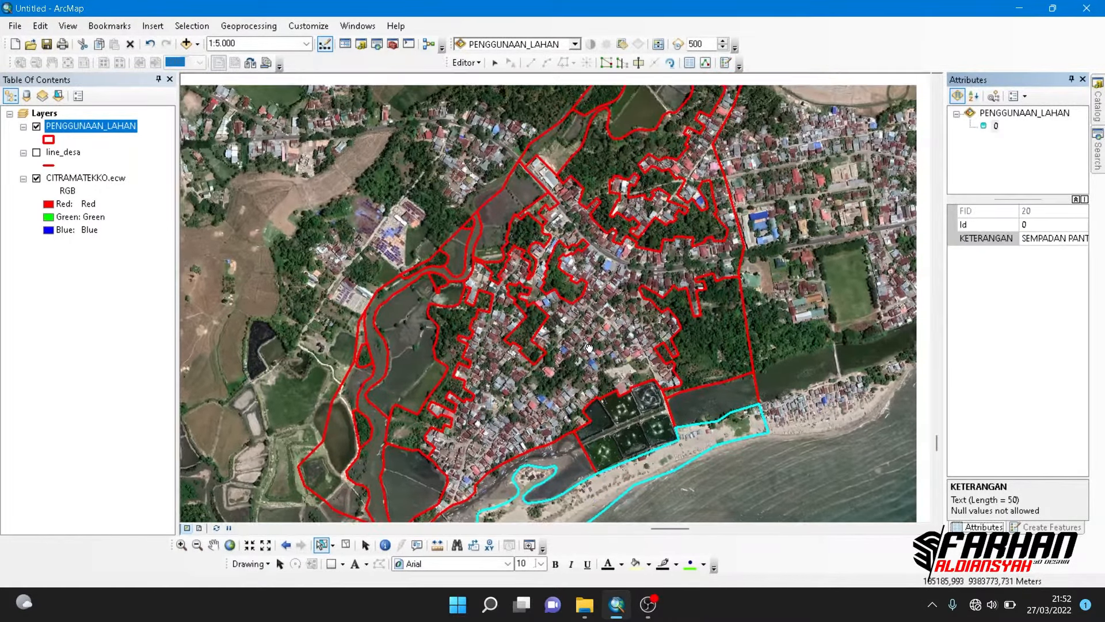
drag(662, 276, 608, 332)
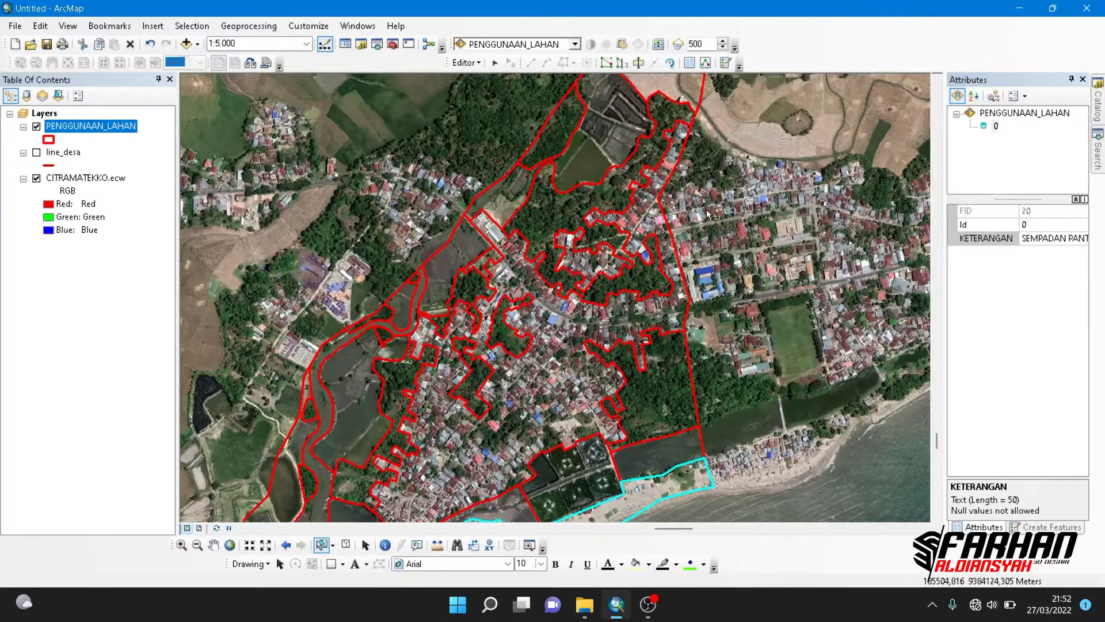
drag(667, 180, 610, 328)
click(493, 284)
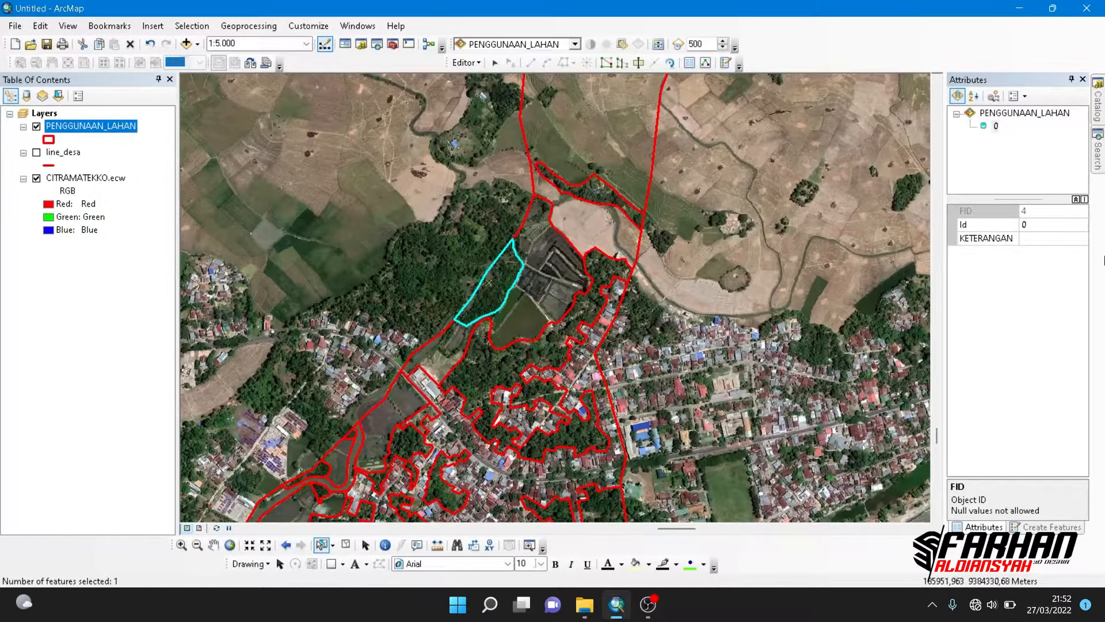
click(1072, 239)
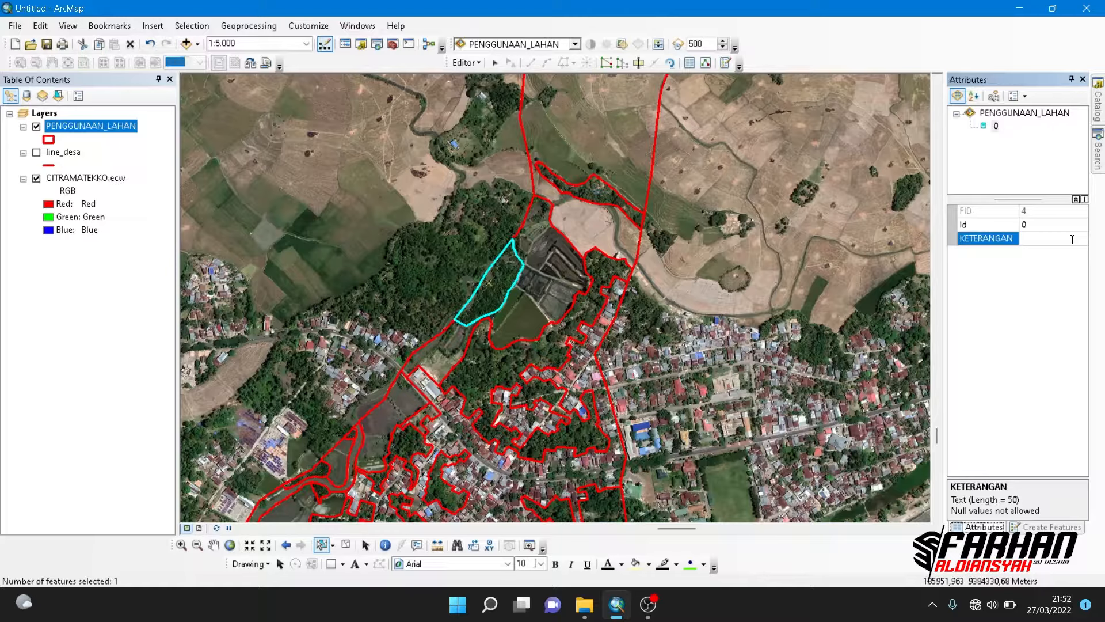
text(RAWA)
- Select the three small wooded polygons on the banks of the river's northern bend
drag(600, 380, 667, 242)
drag(564, 345, 602, 259)
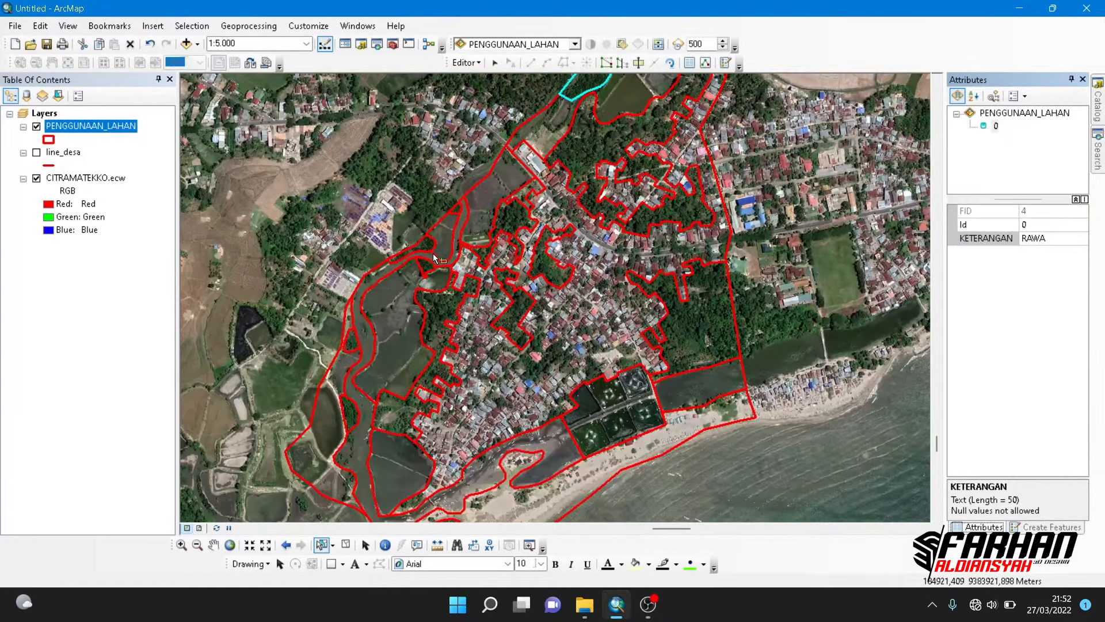
scroll(433, 253, up, 3)
click(426, 251)
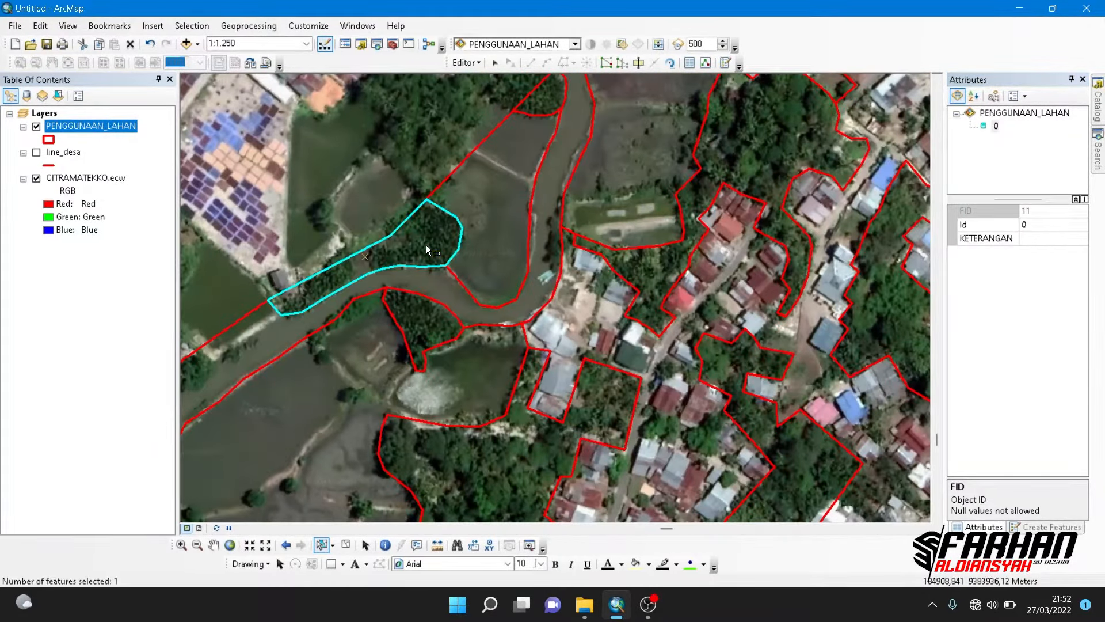
click(536, 95)
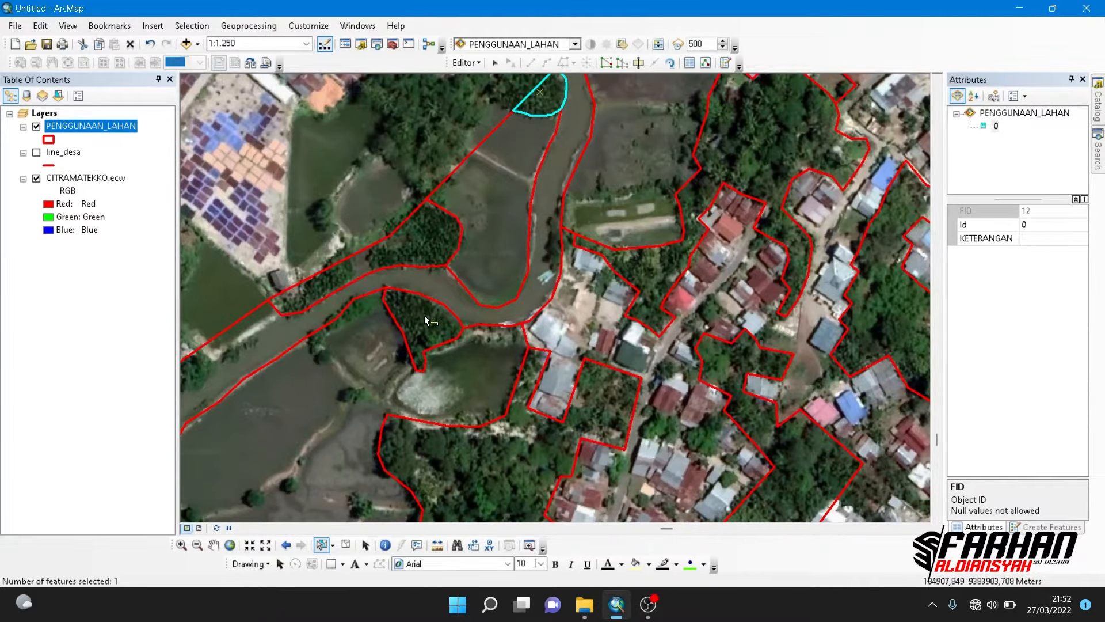
shift+click(415, 259)
shift+click(408, 301)
- Add the two small wooded polygons farther south on the river's western bank to the selection
scroll(489, 337, down, 4)
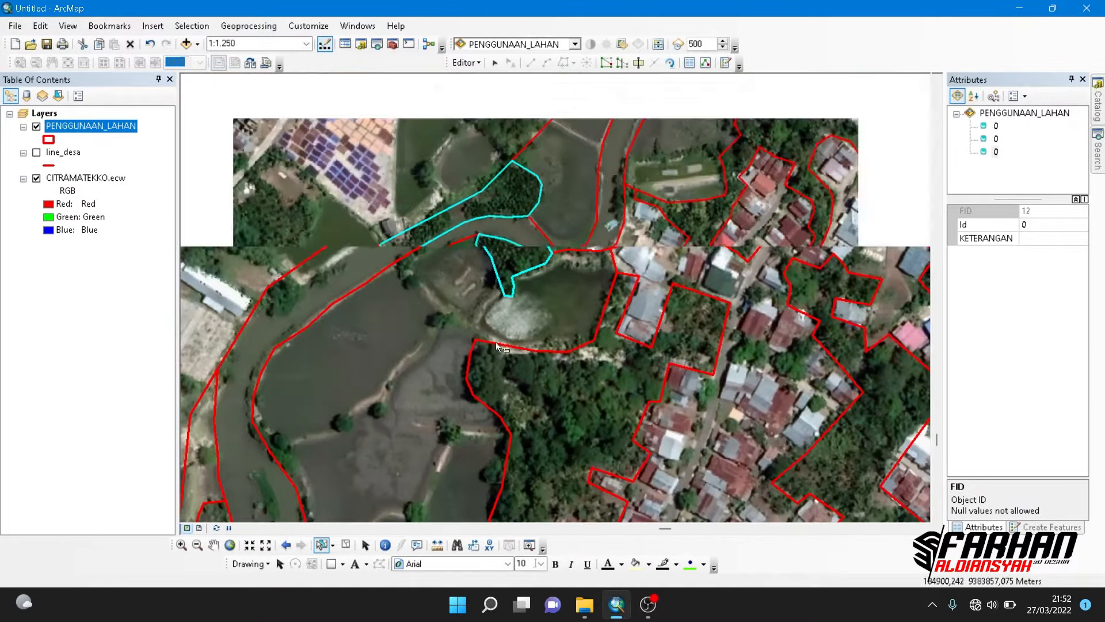
drag(495, 374, 542, 250)
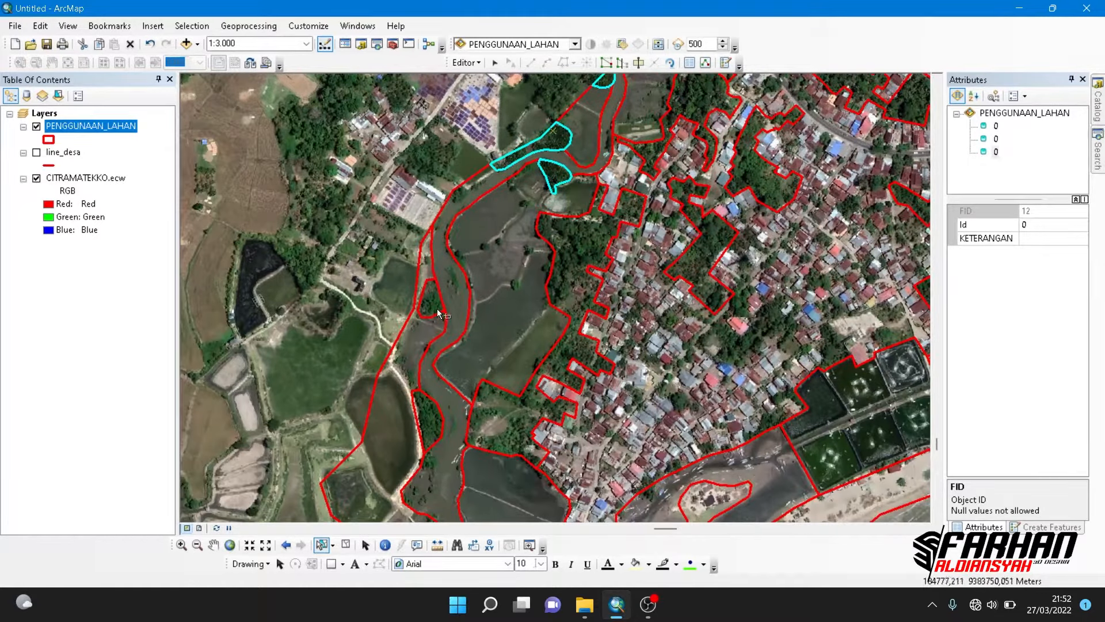
shift+click(433, 303)
shift+click(431, 417)
drag(456, 455, 497, 248)
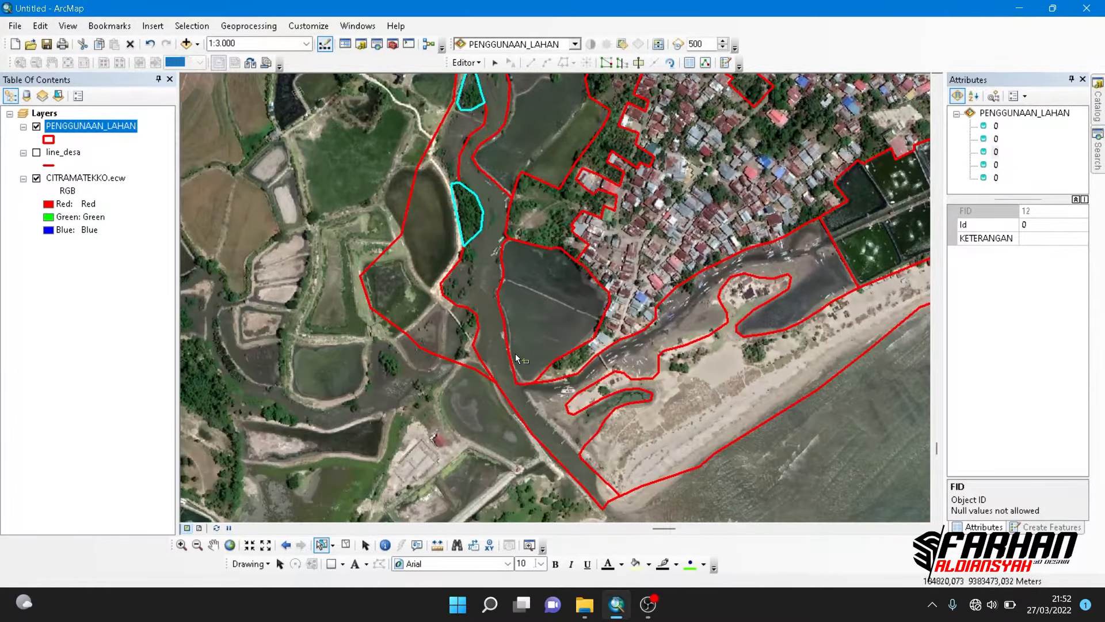
drag(566, 358, 417, 391)
drag(694, 334, 590, 373)
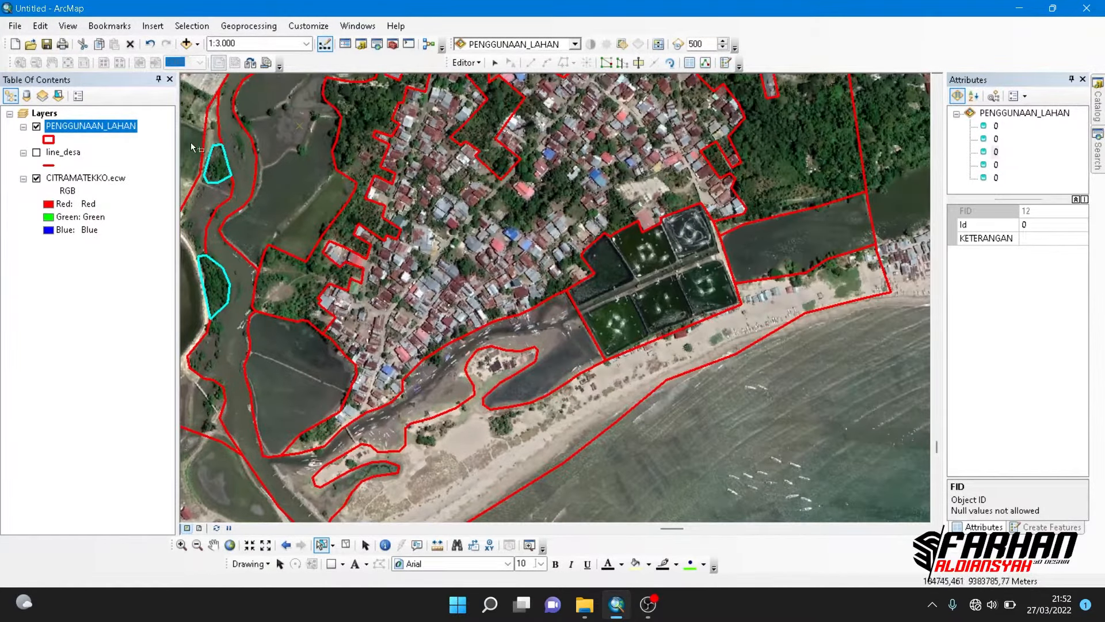
- Open the PENGGUNAAN_LAHAN attribute table and try to fill KETERANGAN with the unquoted expression RAWA for the selected polygons using the Field Calculator
right_click(118, 129)
click(135, 177)
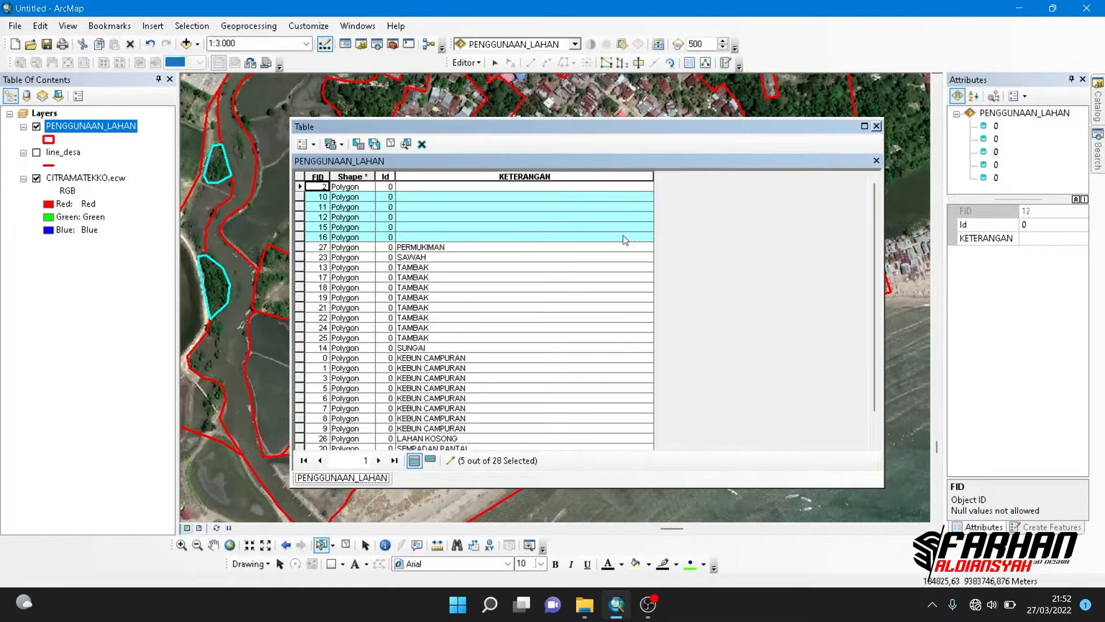
right_click(413, 179)
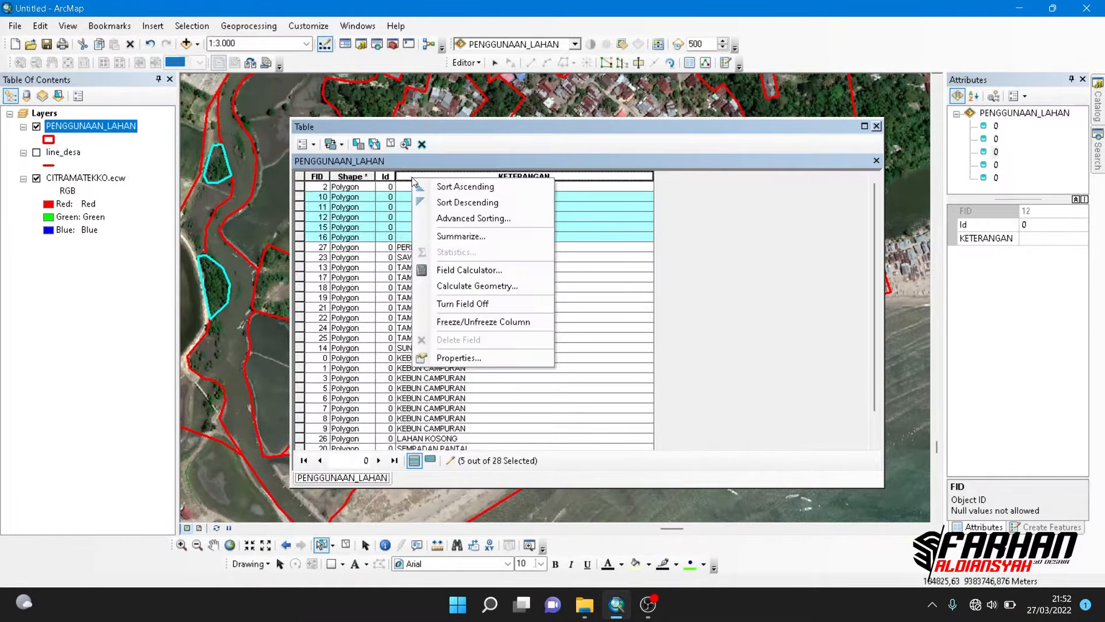
click(440, 270)
click(436, 332)
text(R)
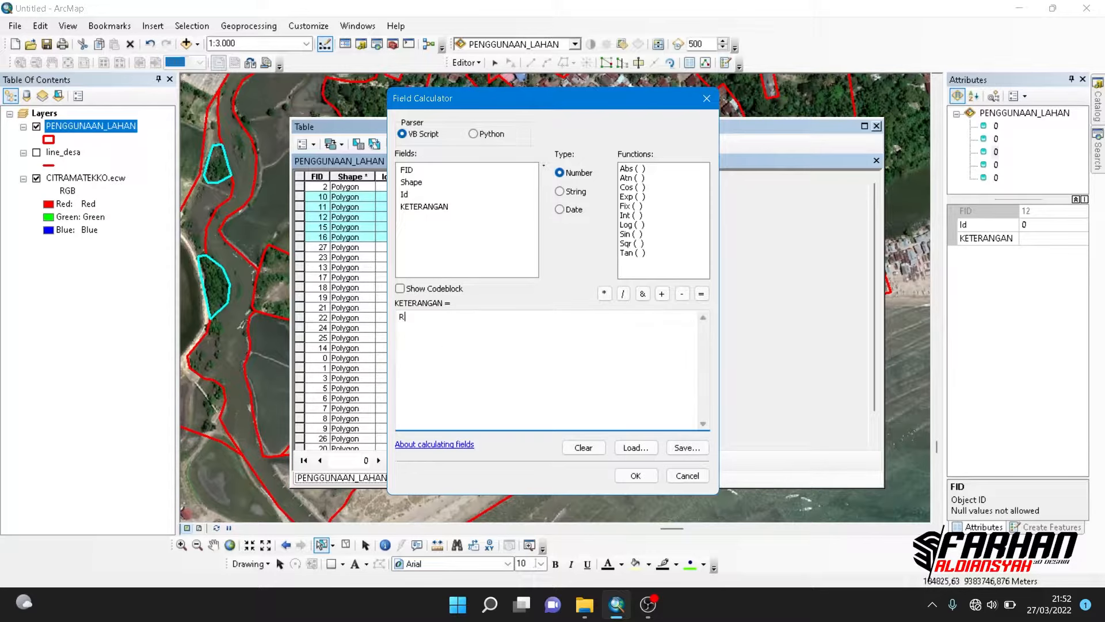
text(AWA)
click(636, 477)
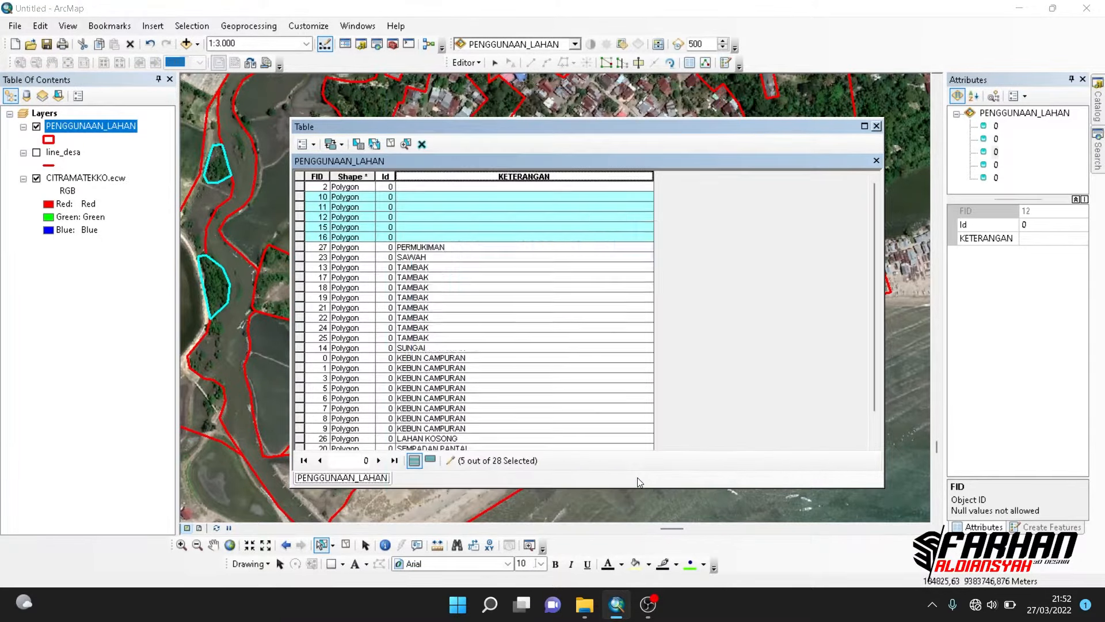
click(607, 378)
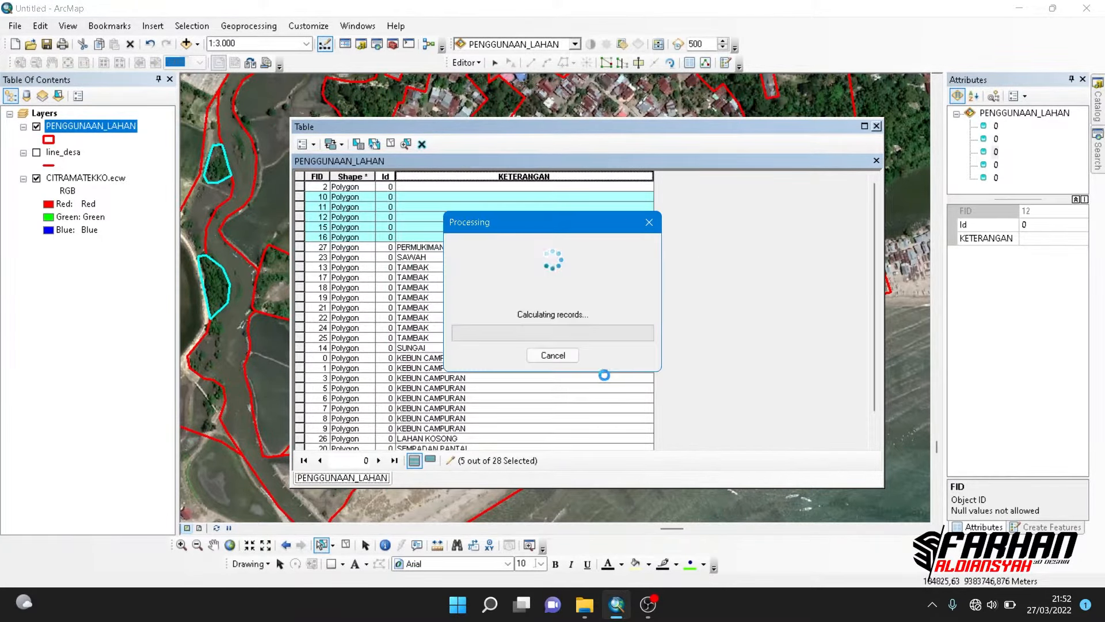
click(655, 349)
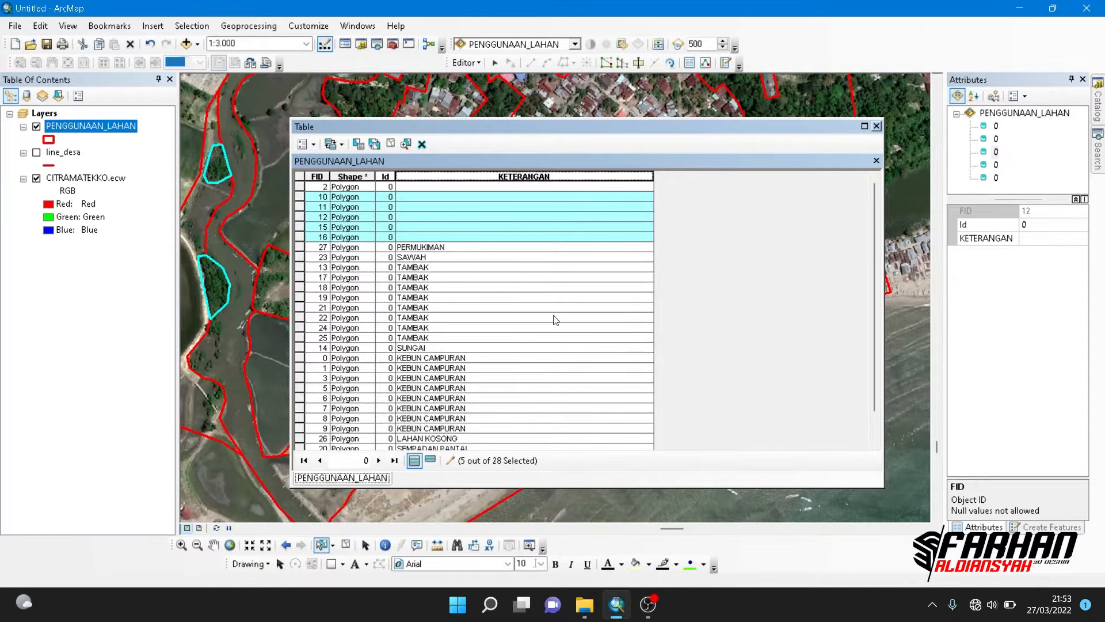
- Enclose the Field Calculator expression in quotation marks as "RAWA" and apply it to KETERANGAN for the selected polygons
right_click(434, 176)
click(464, 268)
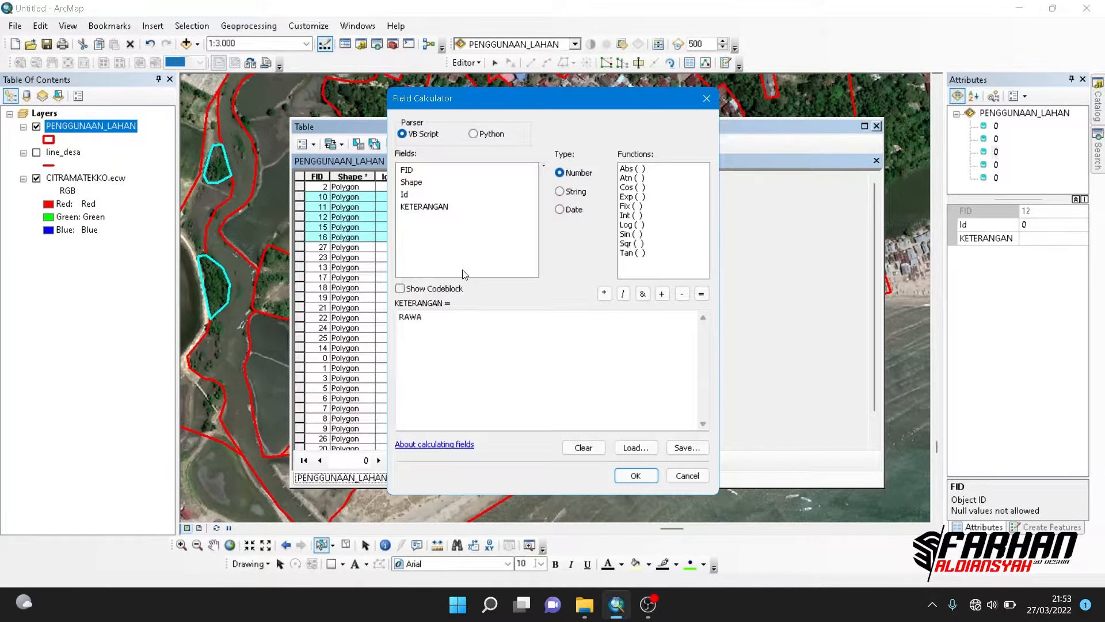
click(452, 326)
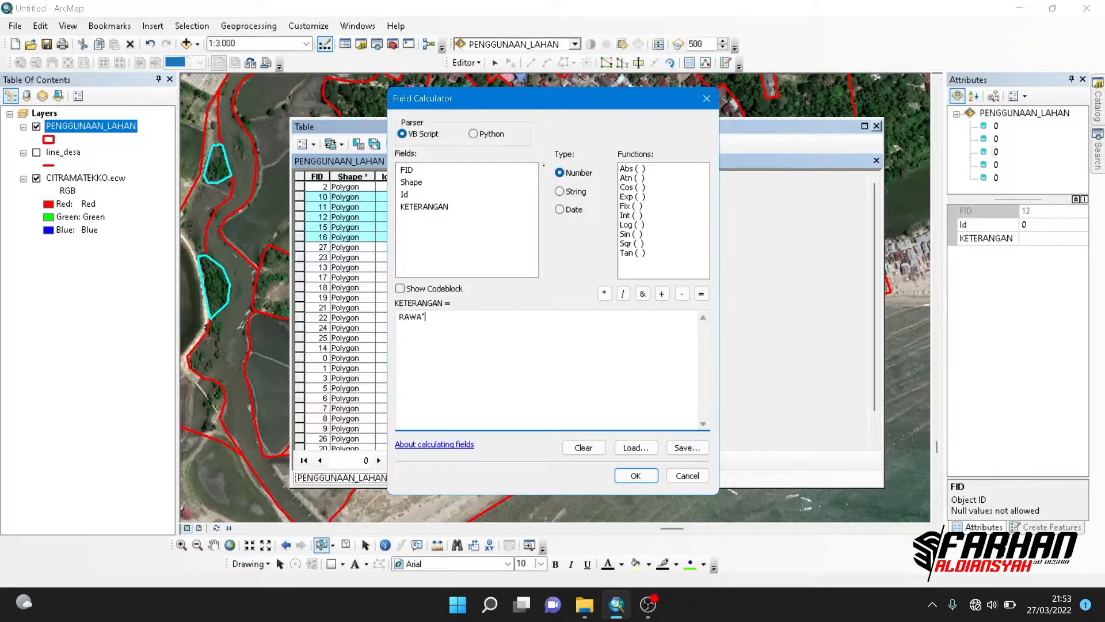
click(399, 317)
text(")
click(650, 474)
- Sort the attribute table by KETERANGAN and check it for records without a land use label
scroll(470, 265, down, 1)
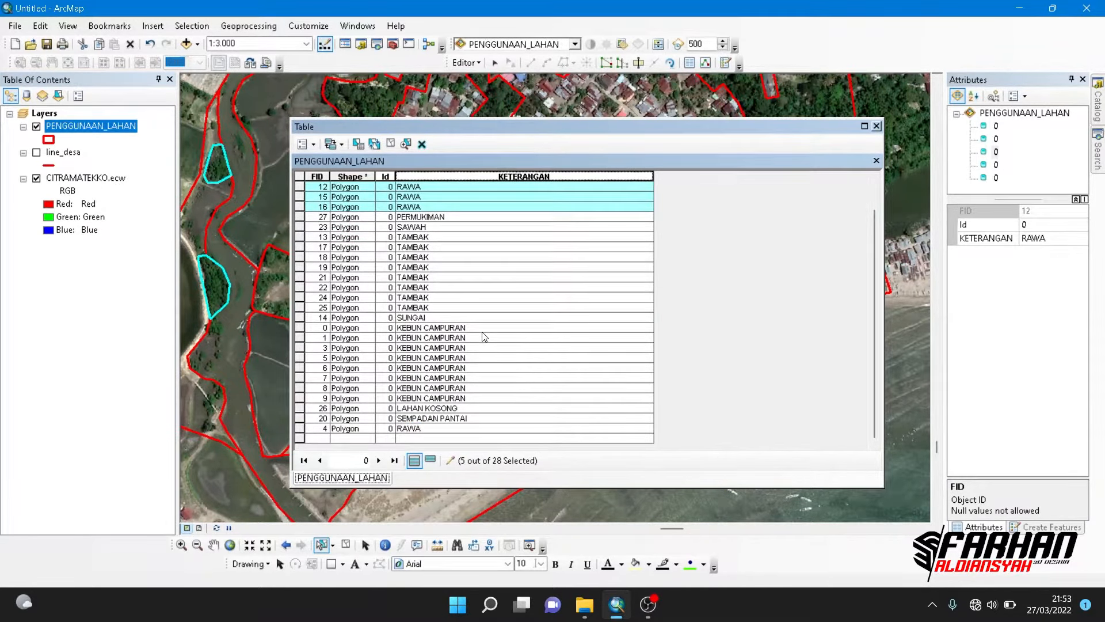
double_click(468, 176)
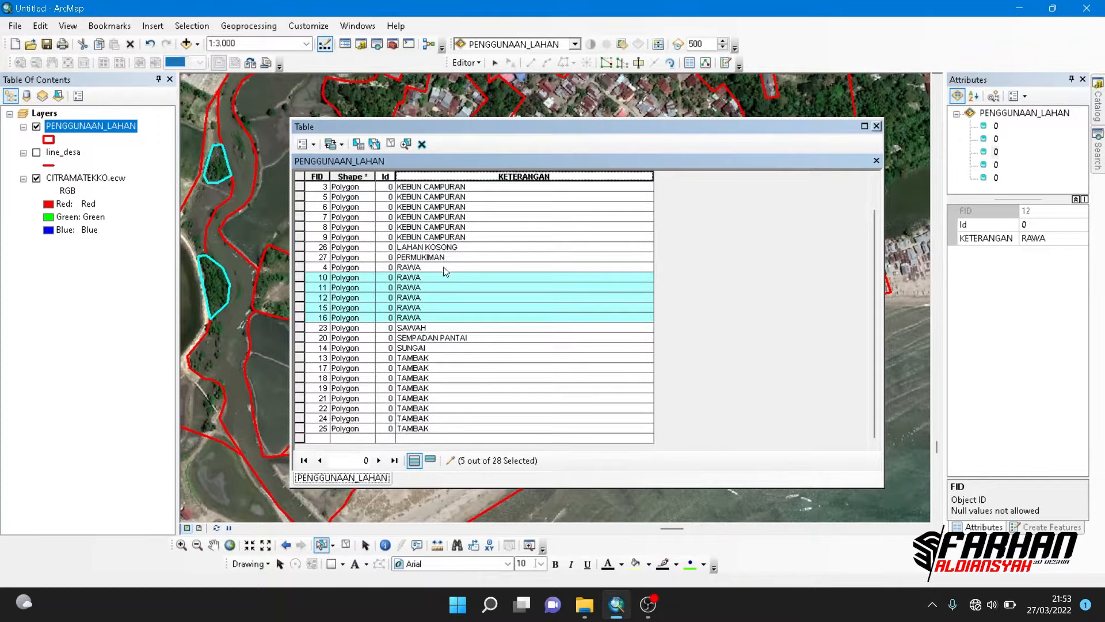
scroll(343, 425, up, 1)
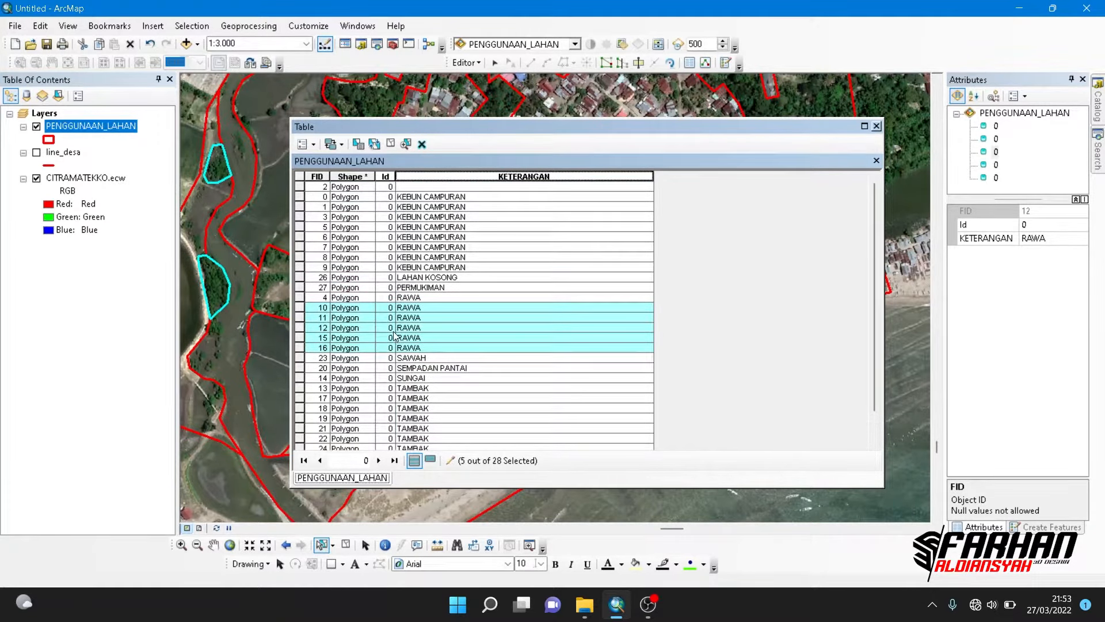
- Select the record with the empty KETERANGAN value, zoom the map to its polygon and close the attribute table
click(301, 189)
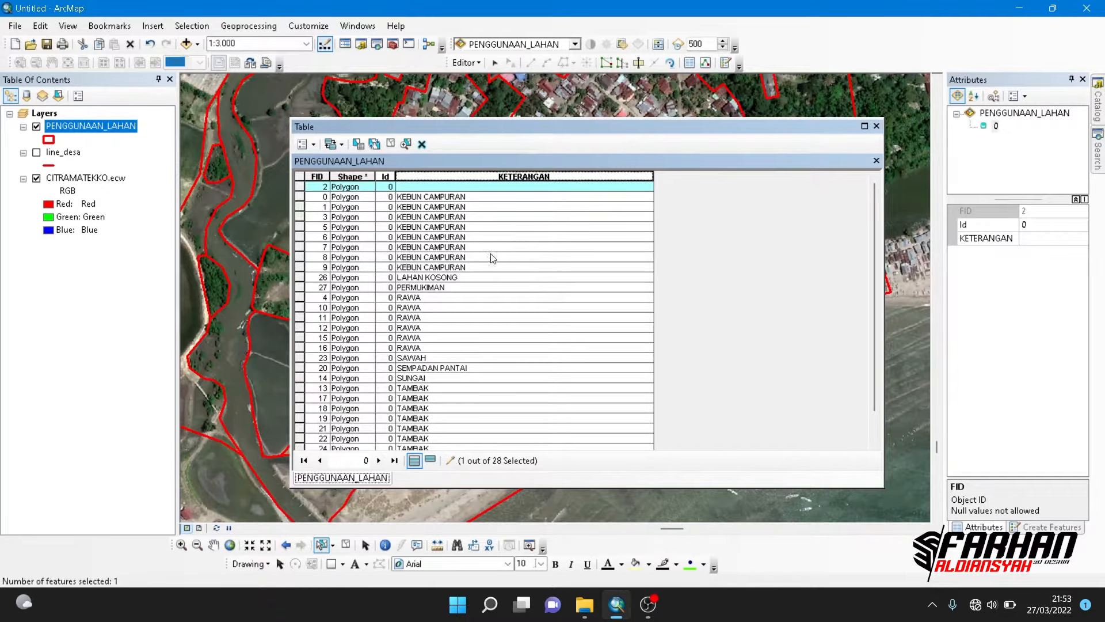
right_click(301, 192)
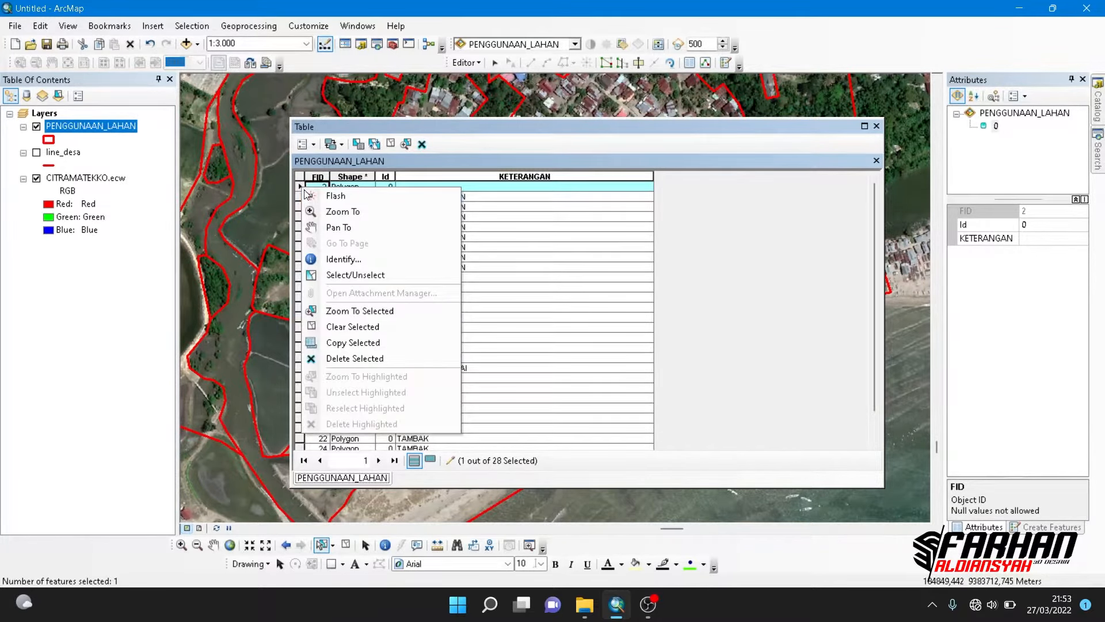
click(341, 311)
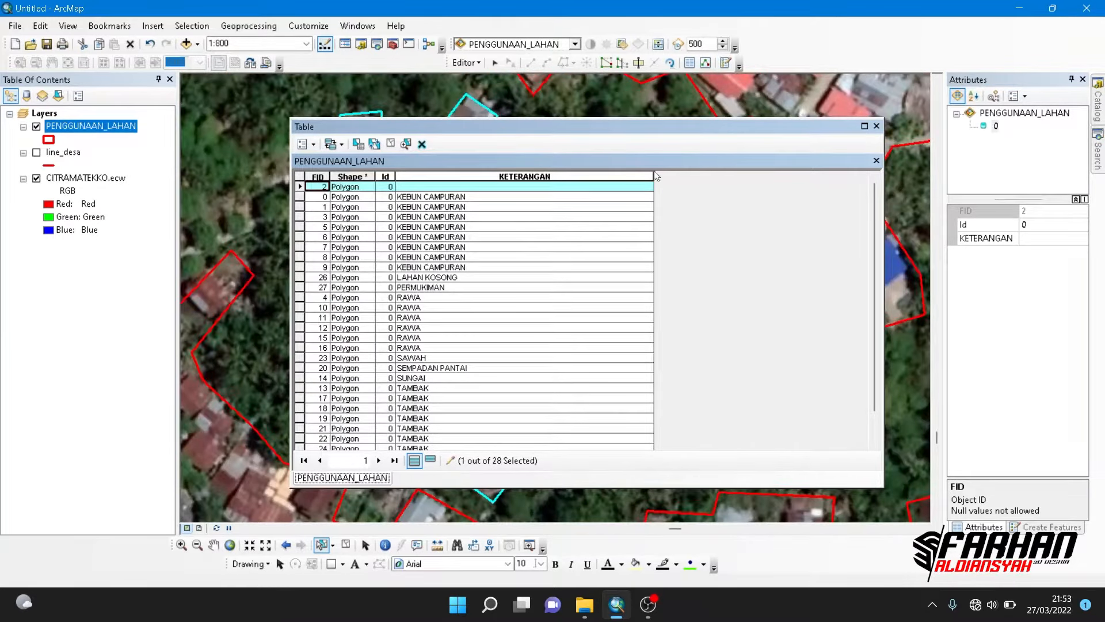
drag(837, 127, 794, 242)
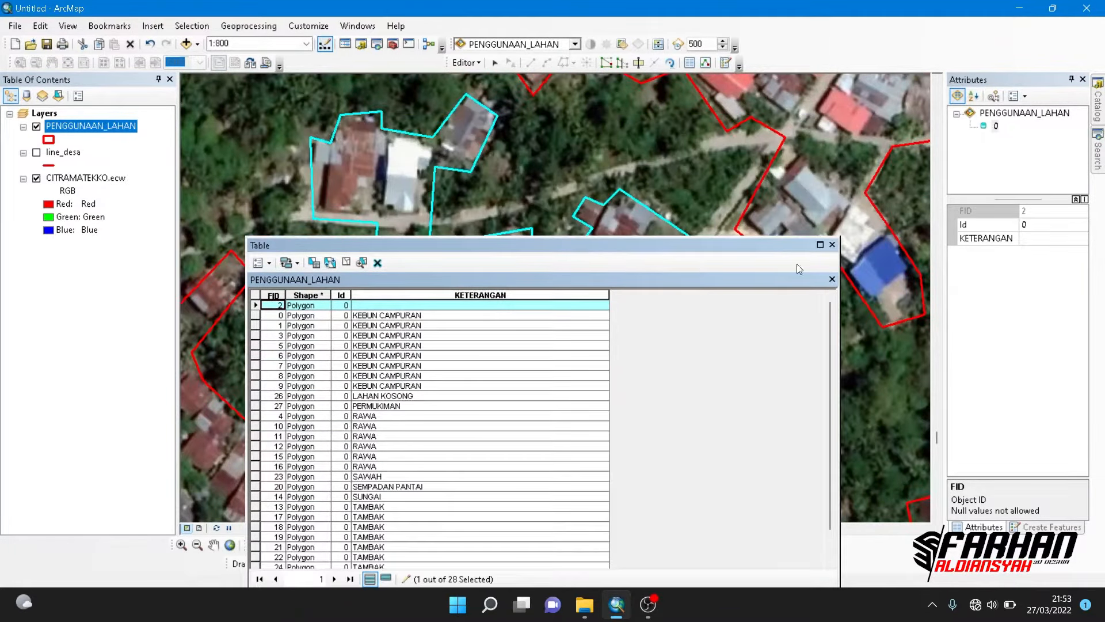
click(832, 244)
scroll(569, 316, up, 3)
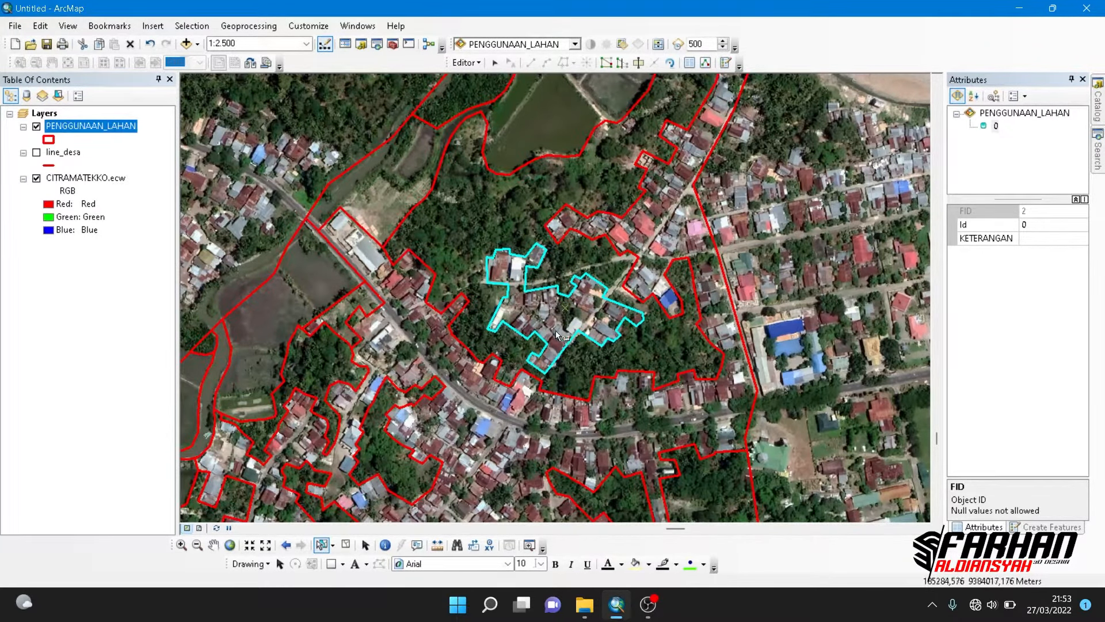
- Enter PERMUKIMAN as the KETERANGAN value of the selected polygon and clear the selection
click(1029, 240)
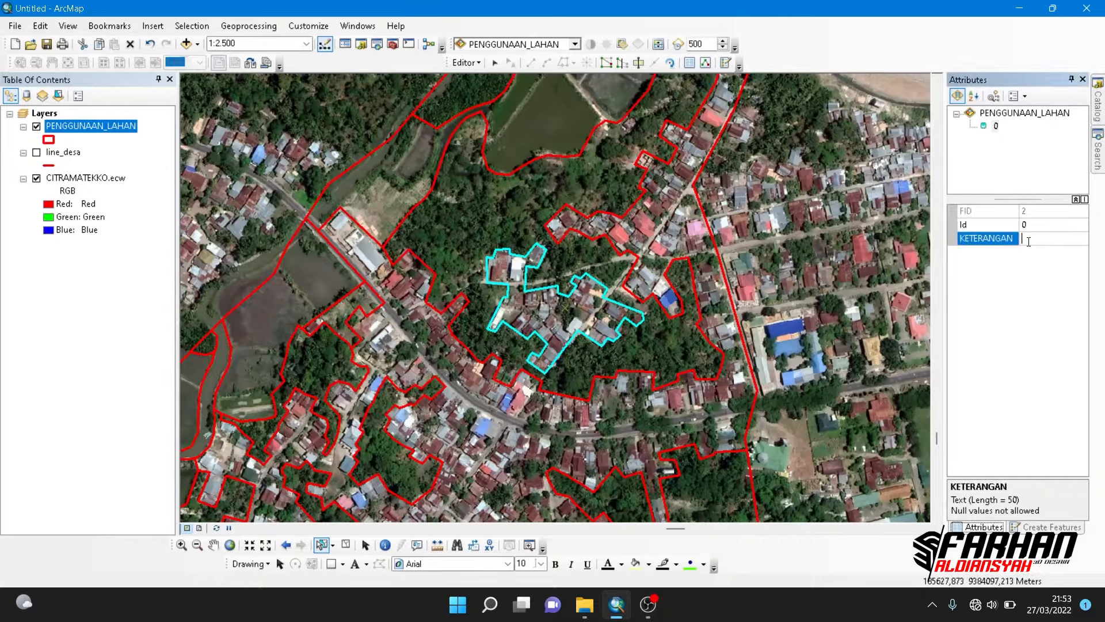
text(PERMUKIMAN)
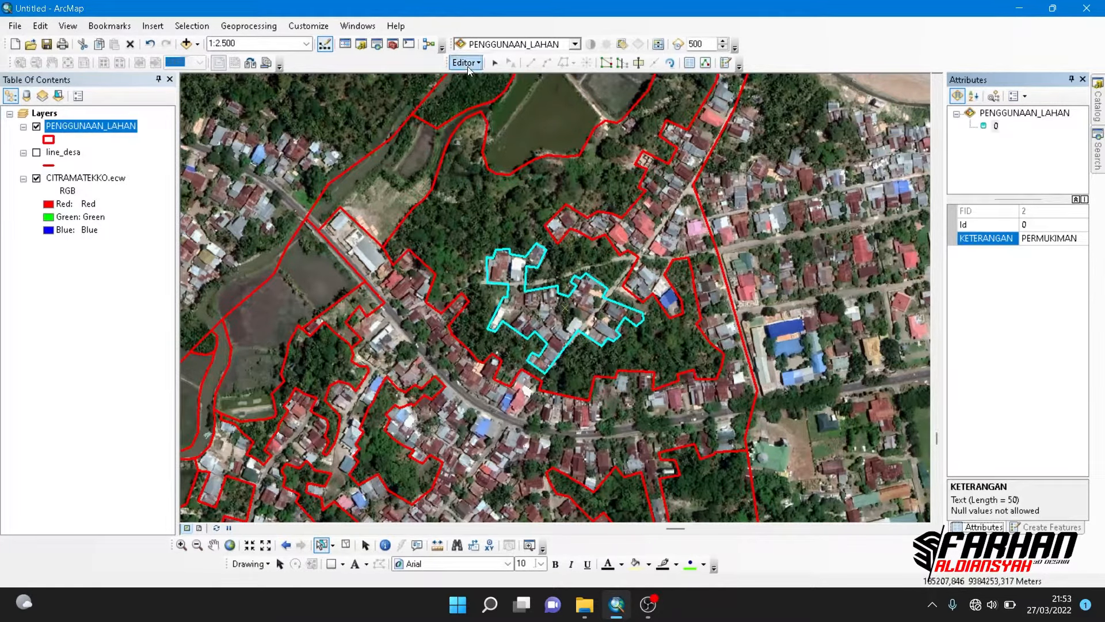
scroll(514, 296, up, 5)
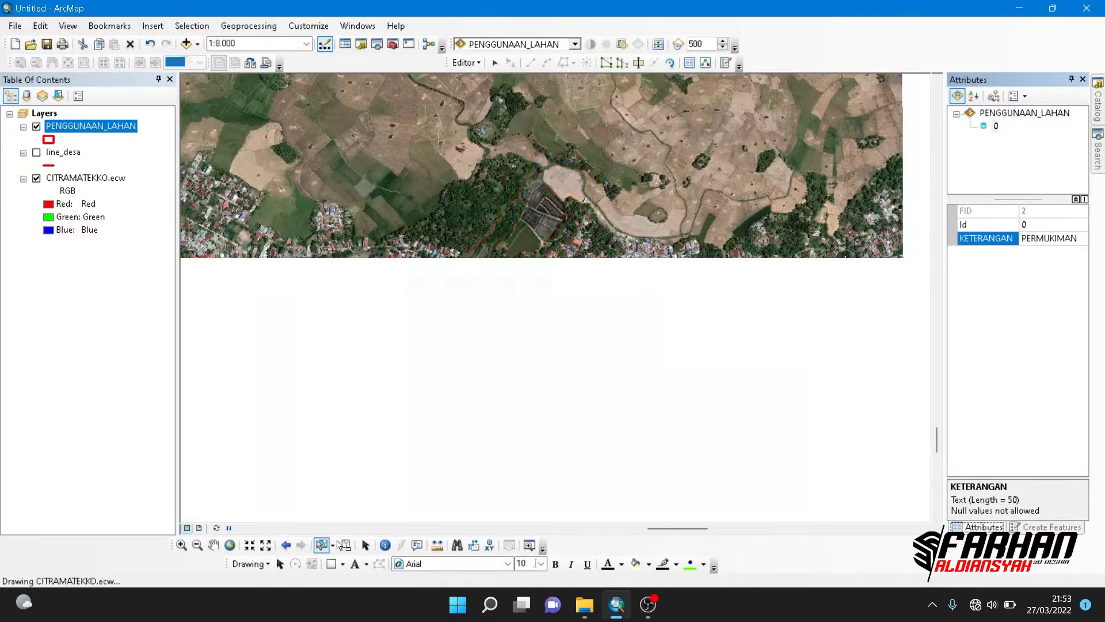
click(342, 544)
- Open the PENGGUNAAN_LAHAN attribute table, enlarge it to check that every record has a KETERANGAN label, and close it
scroll(314, 325, up, 2)
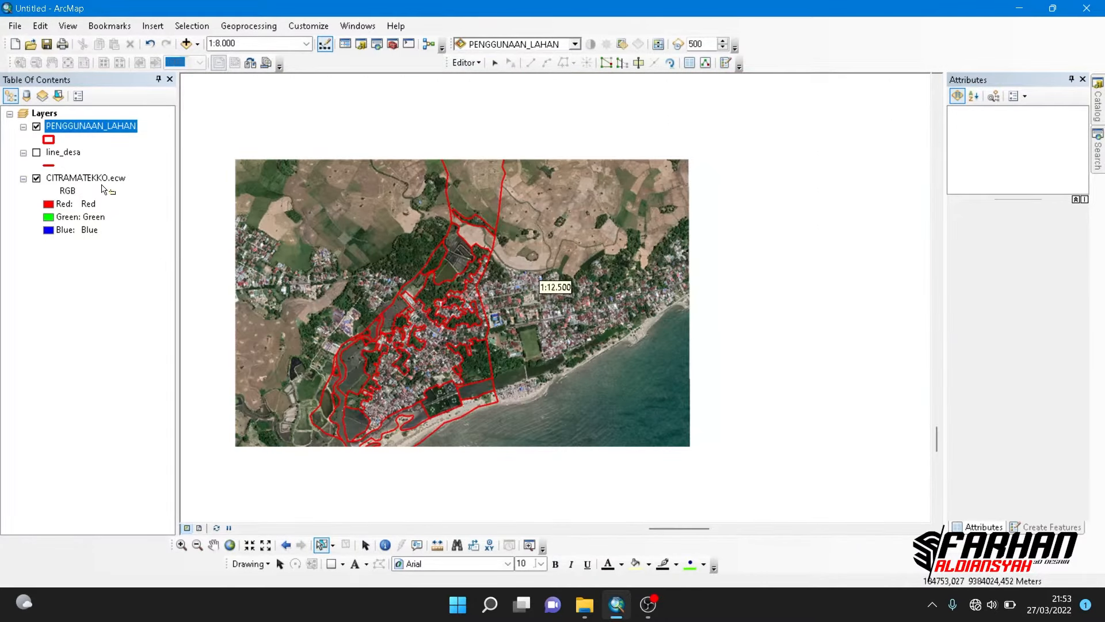
drag(475, 311, 544, 354)
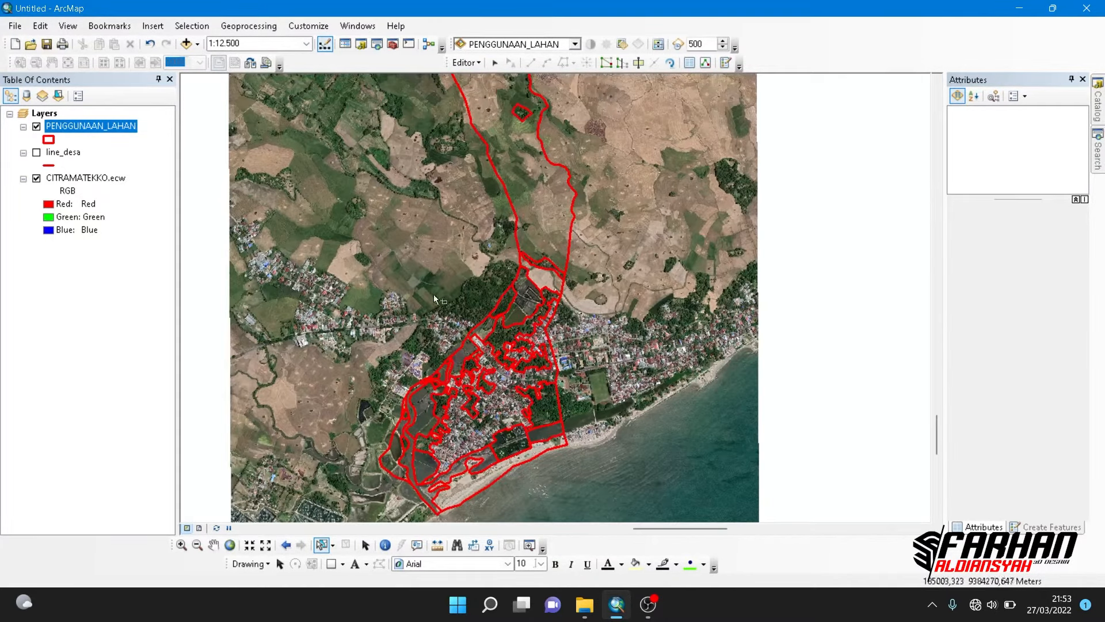
right_click(91, 132)
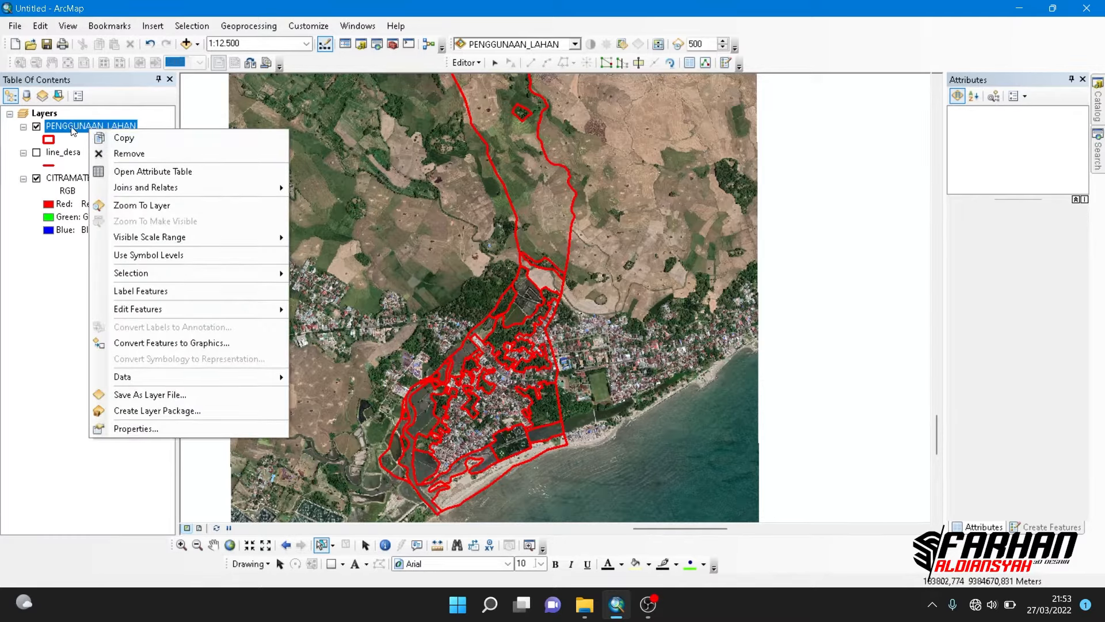
click(123, 173)
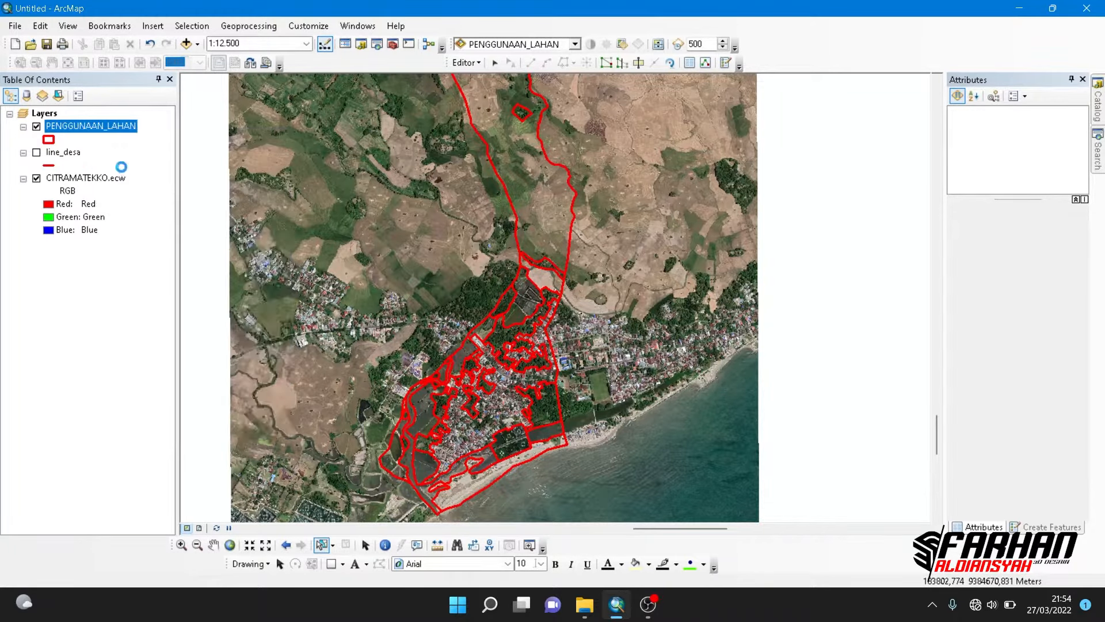
drag(526, 245, 531, 103)
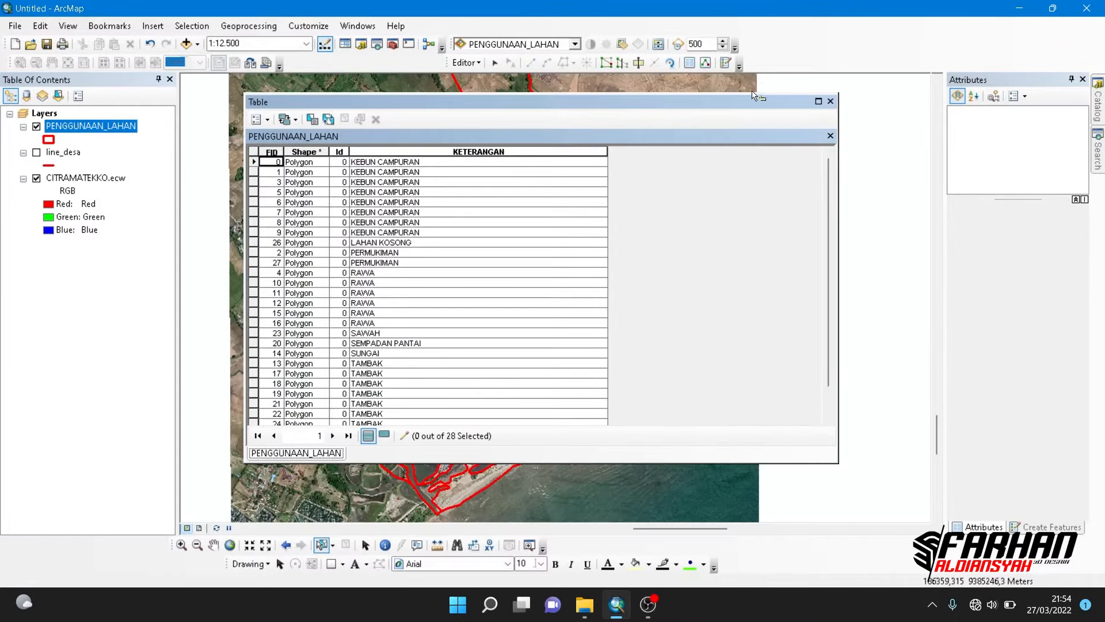
click(819, 102)
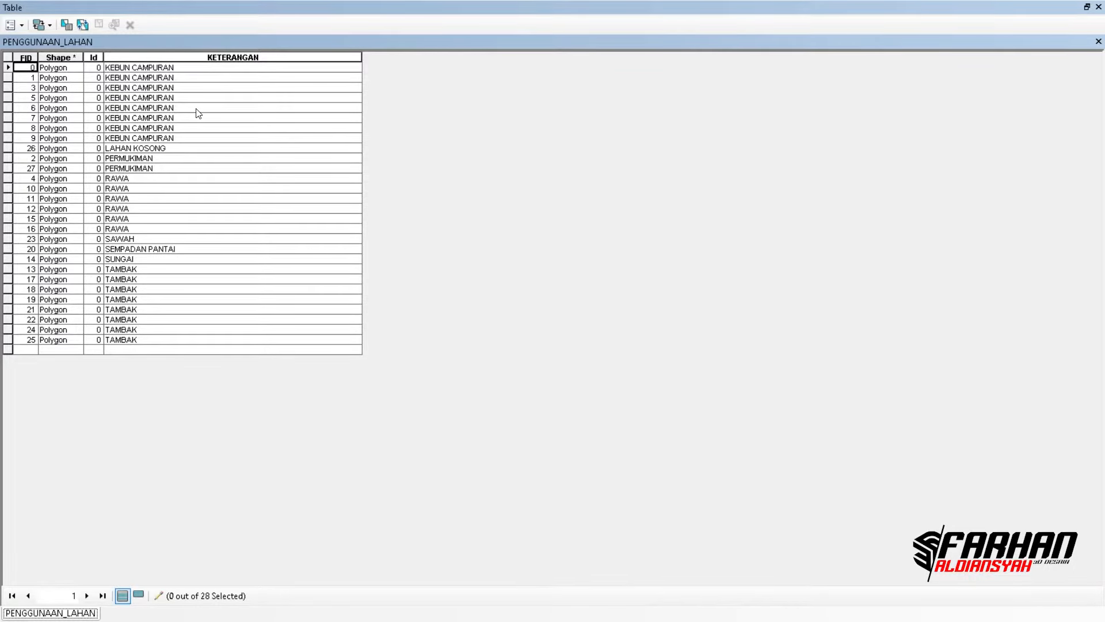
click(1099, 7)
- Symbolize PENGGUNAAN_LAHAN by unique values of KETERANGAN, excluding all other values and adding every land use category
scroll(513, 365, up, 1)
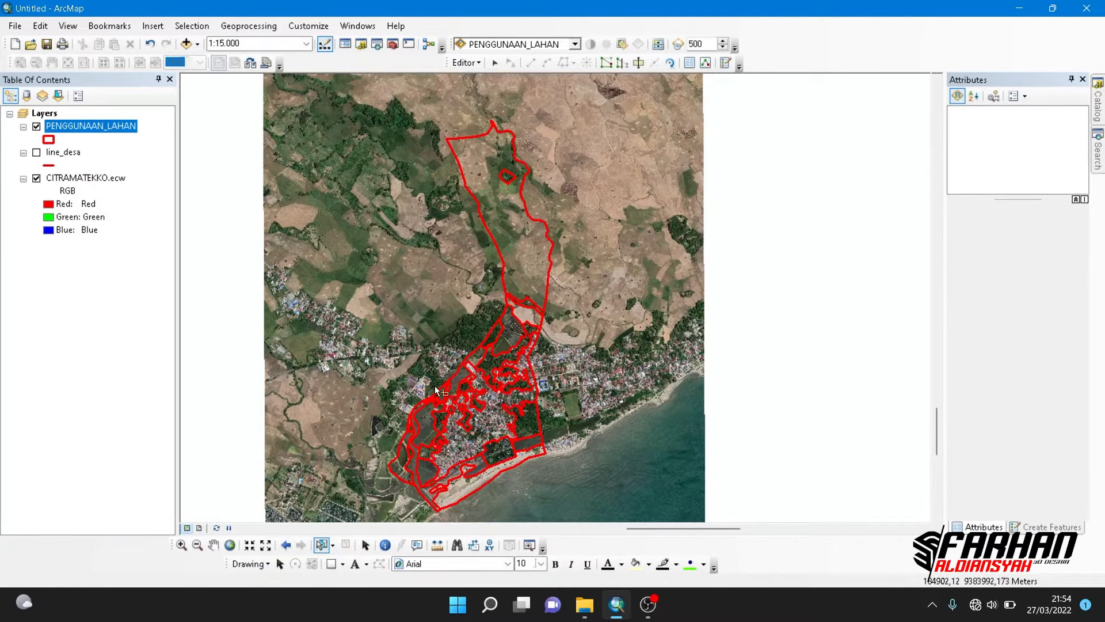
drag(517, 313, 503, 292)
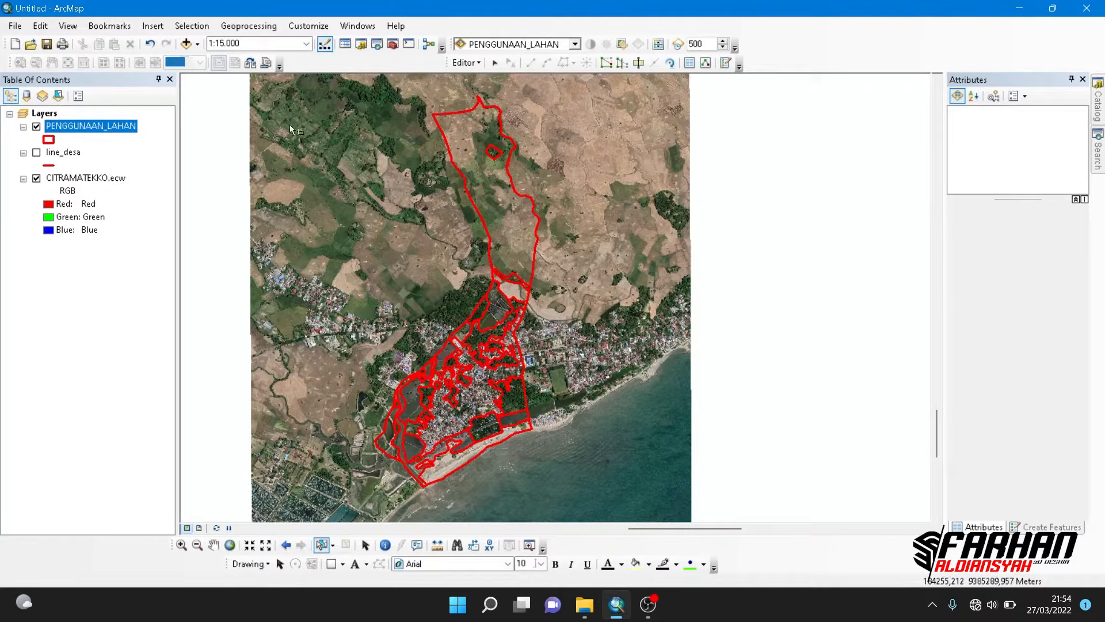
right_click(123, 134)
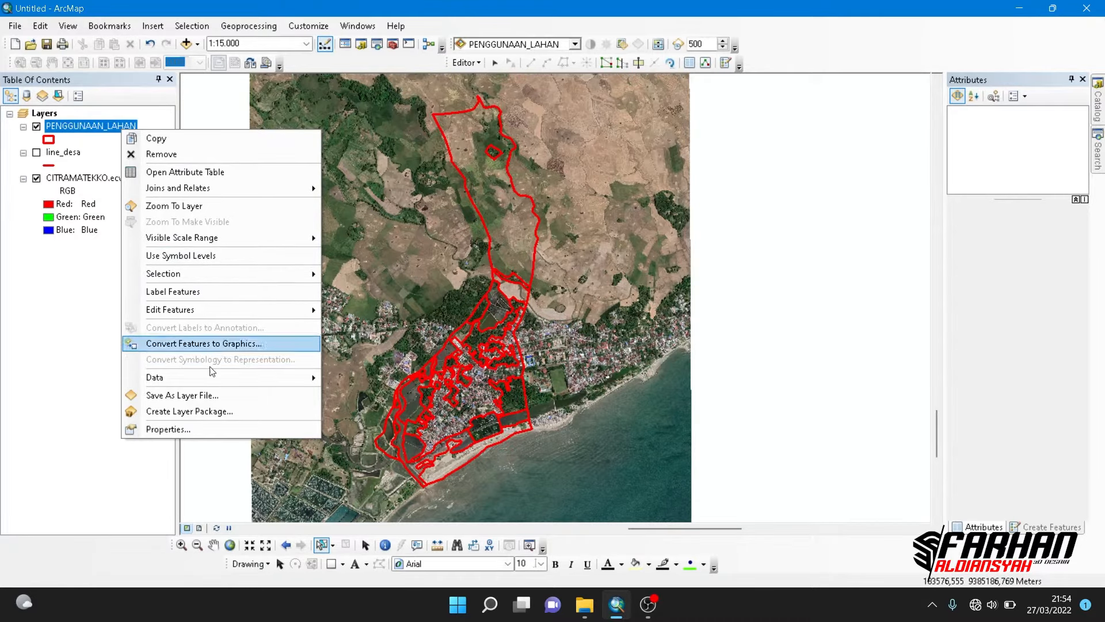
click(215, 429)
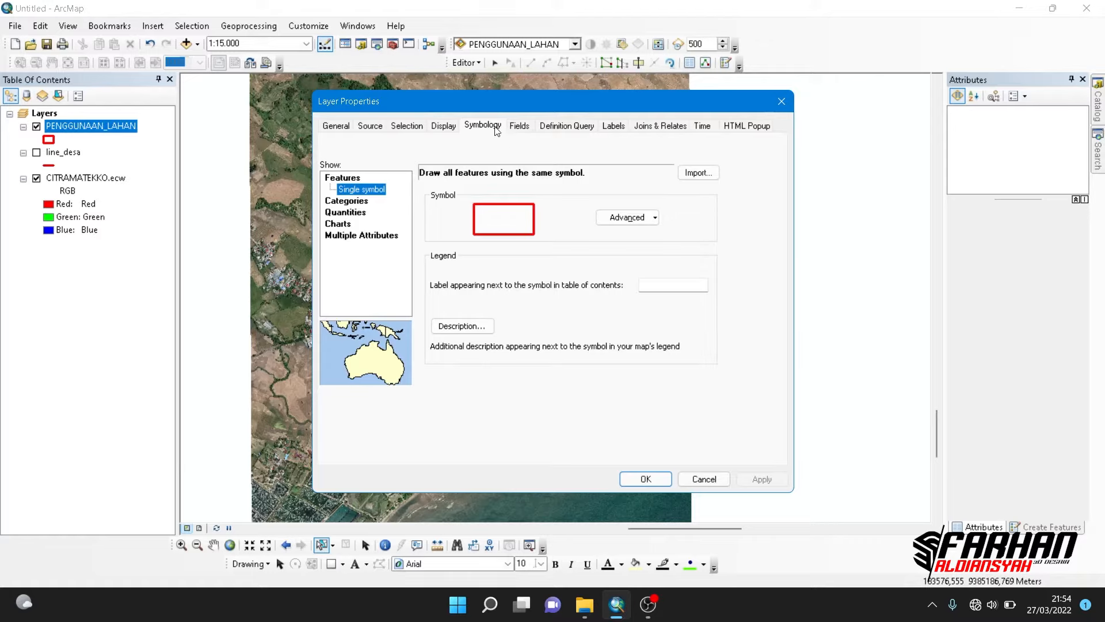
click(477, 125)
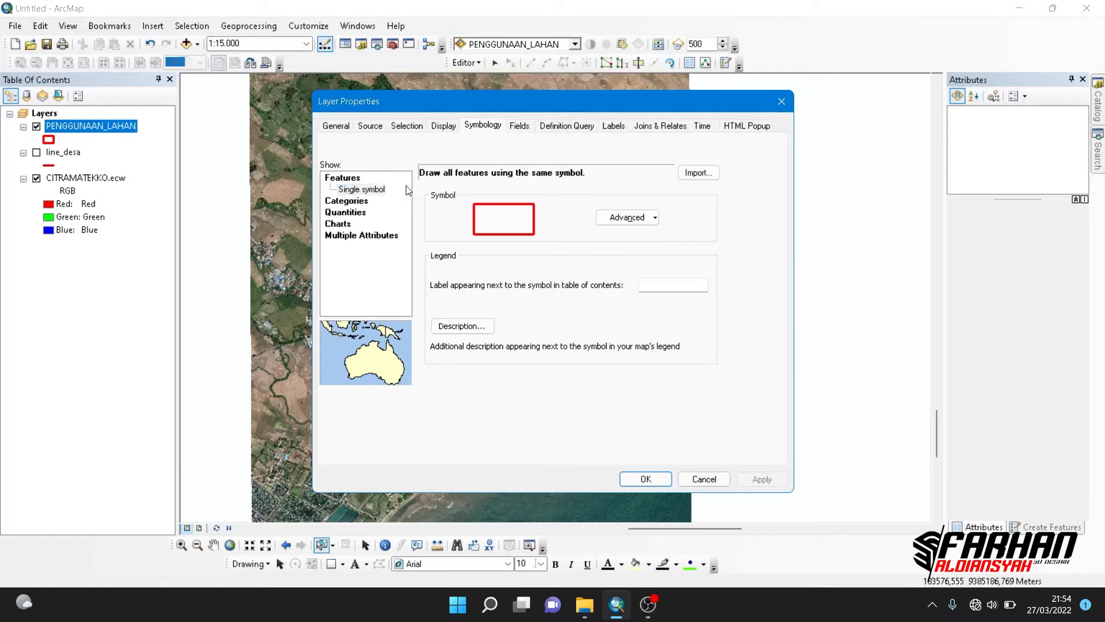
click(354, 202)
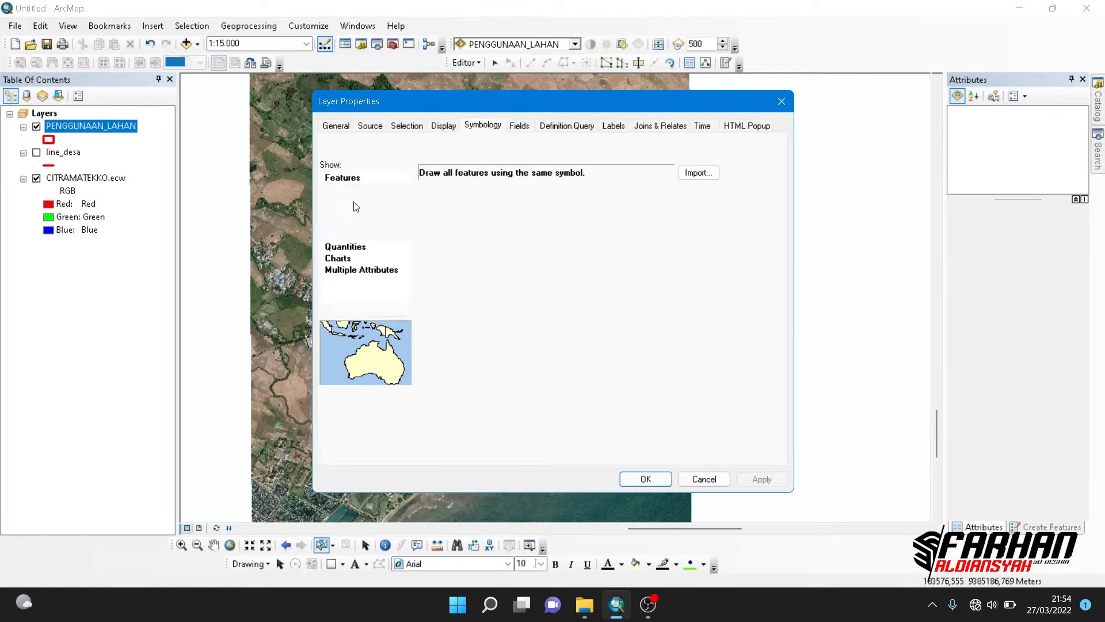
click(453, 204)
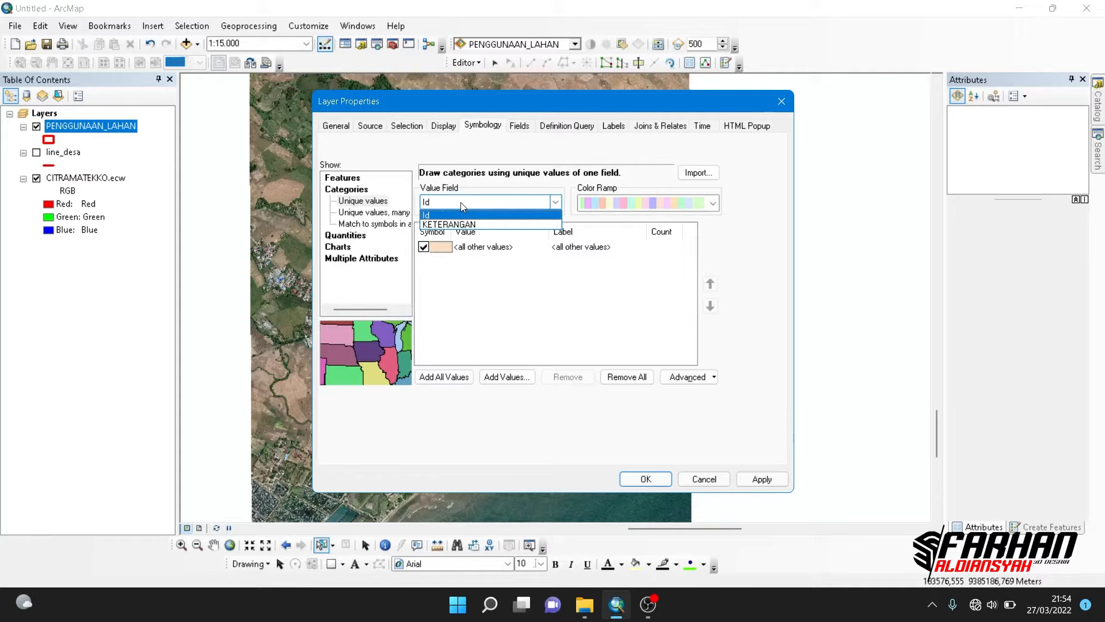
click(449, 224)
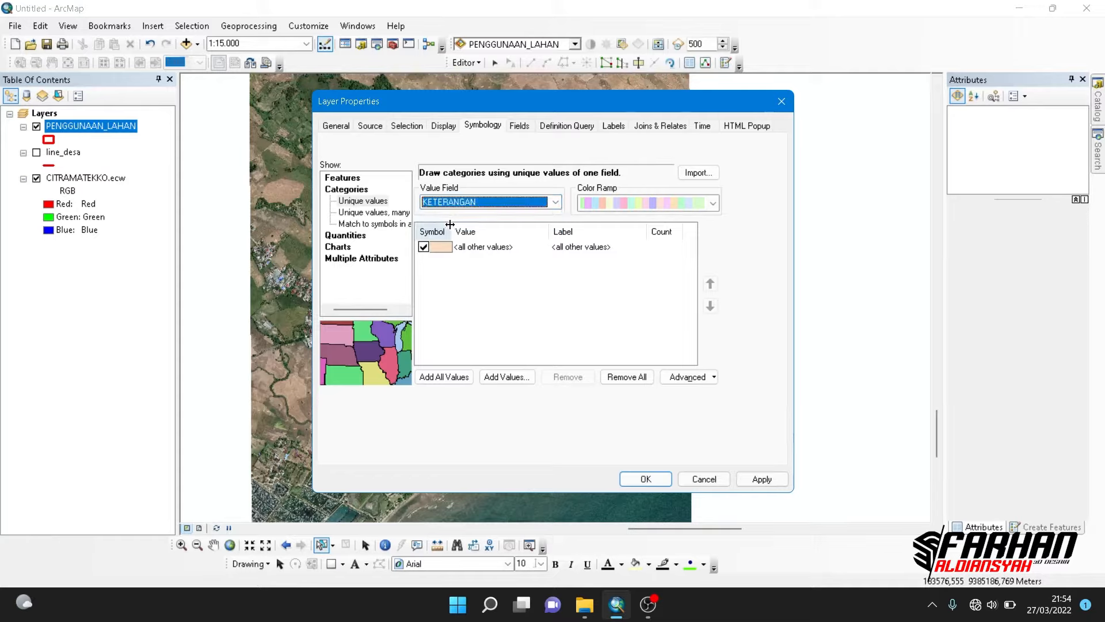
click(424, 248)
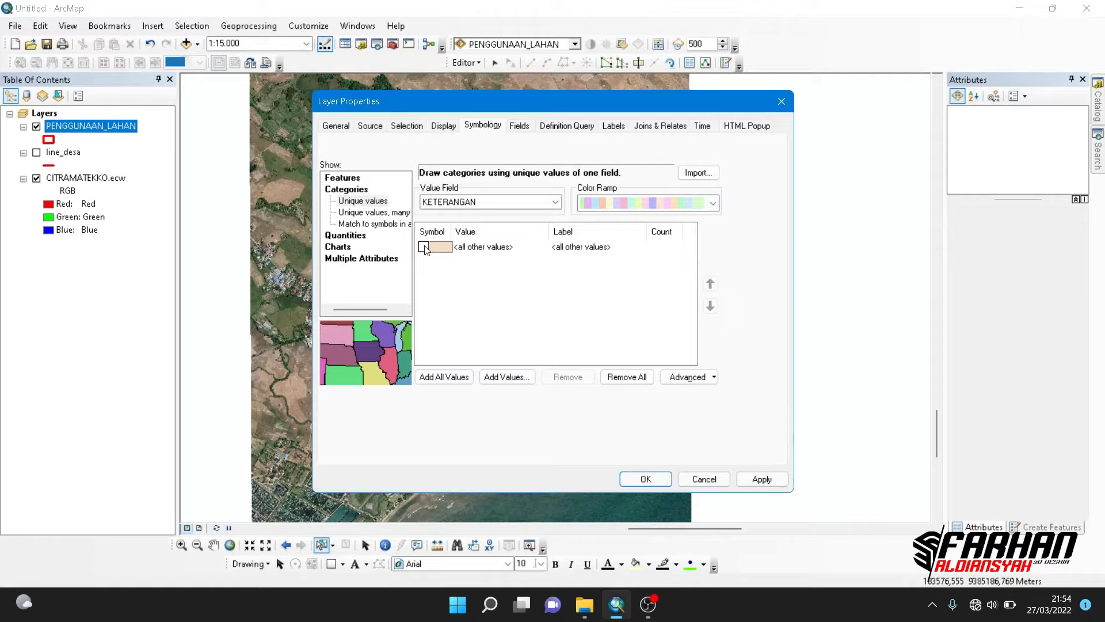
click(455, 382)
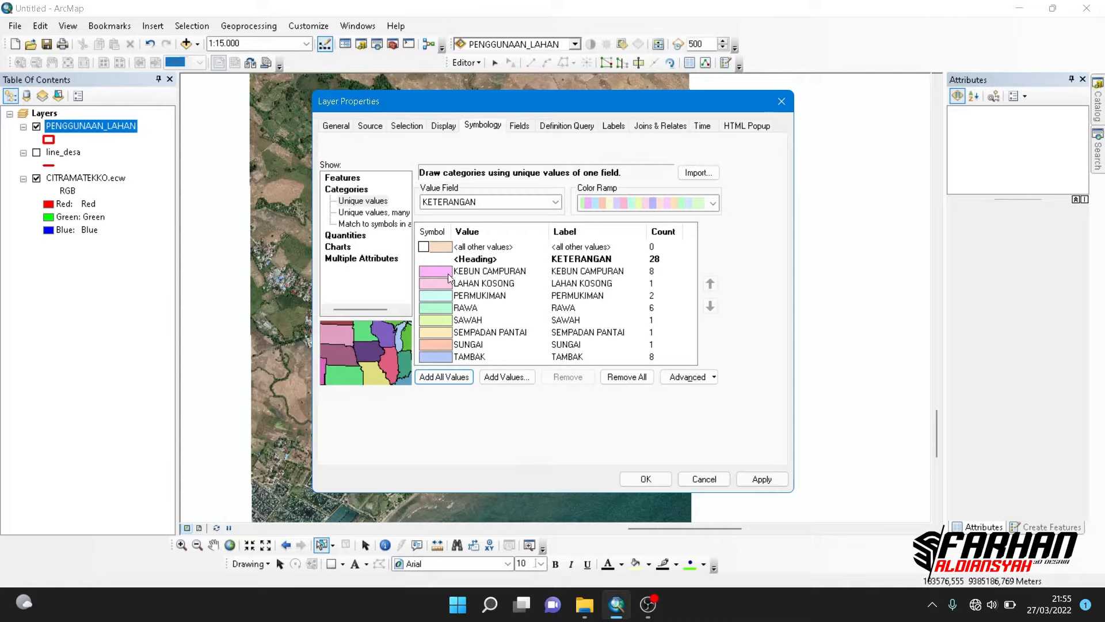
- Set the outline of all category symbols to No Color and apply the symbology to the PENGGUNAAN_LAHAN layer
click(434, 234)
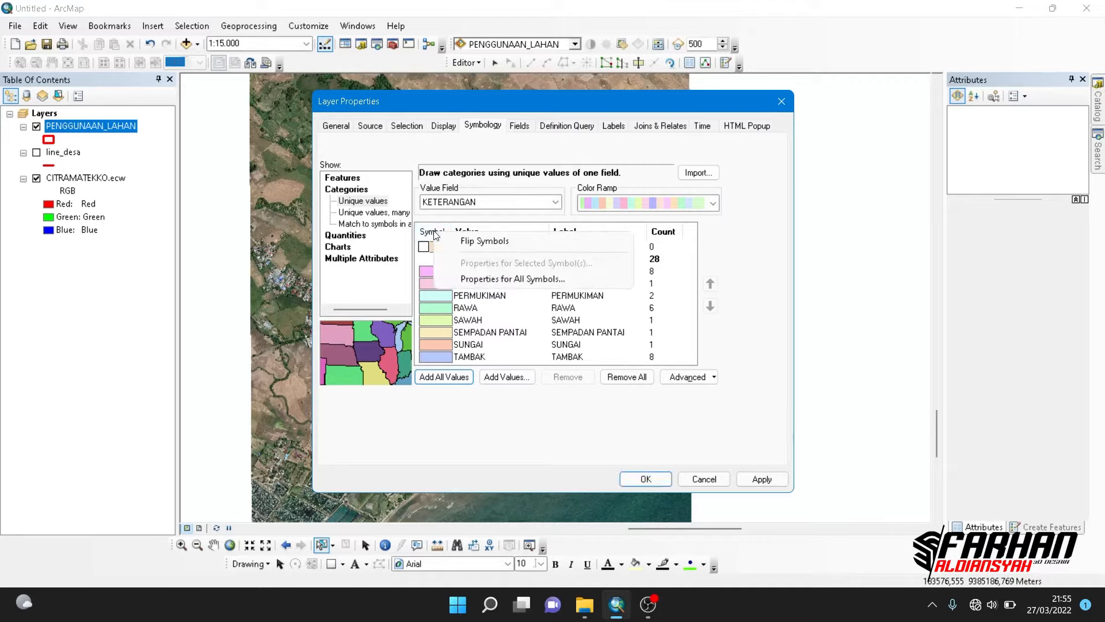
click(462, 280)
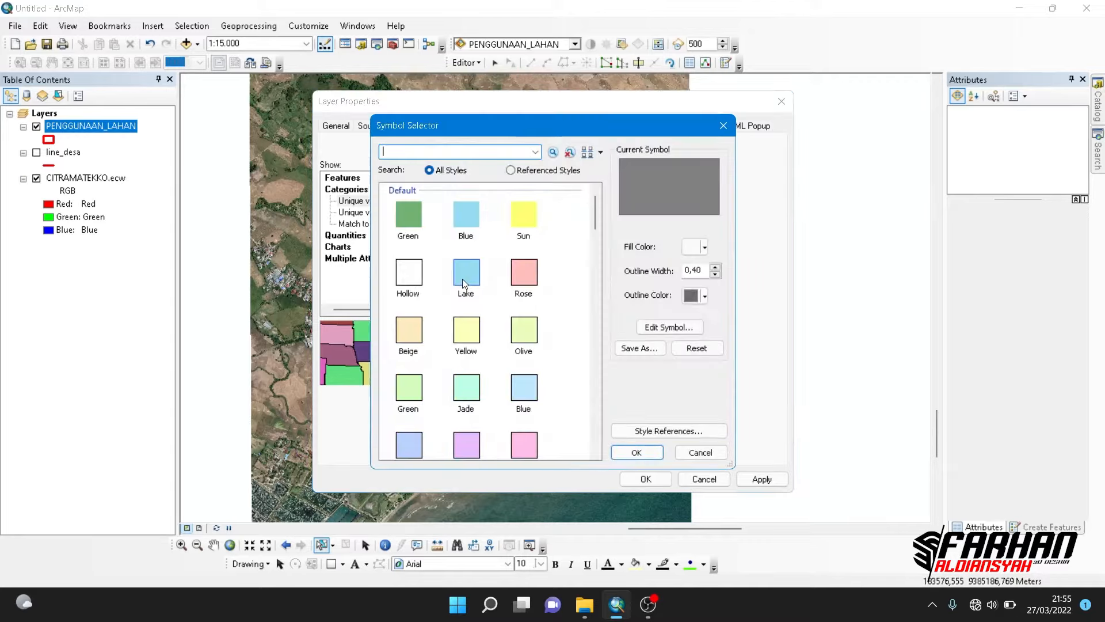
click(691, 296)
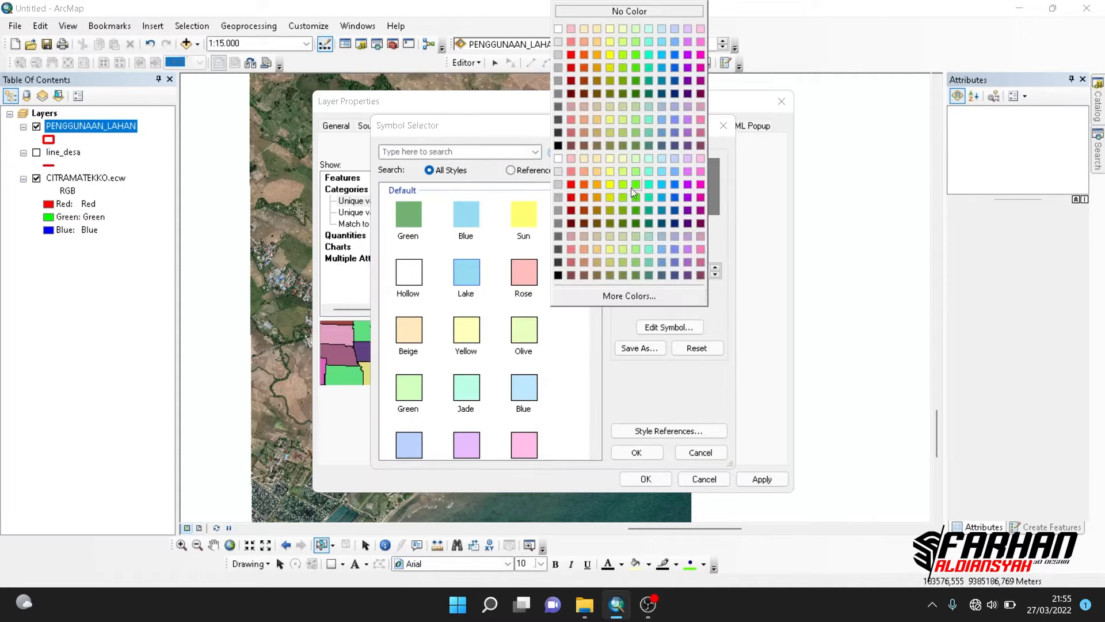
click(597, 15)
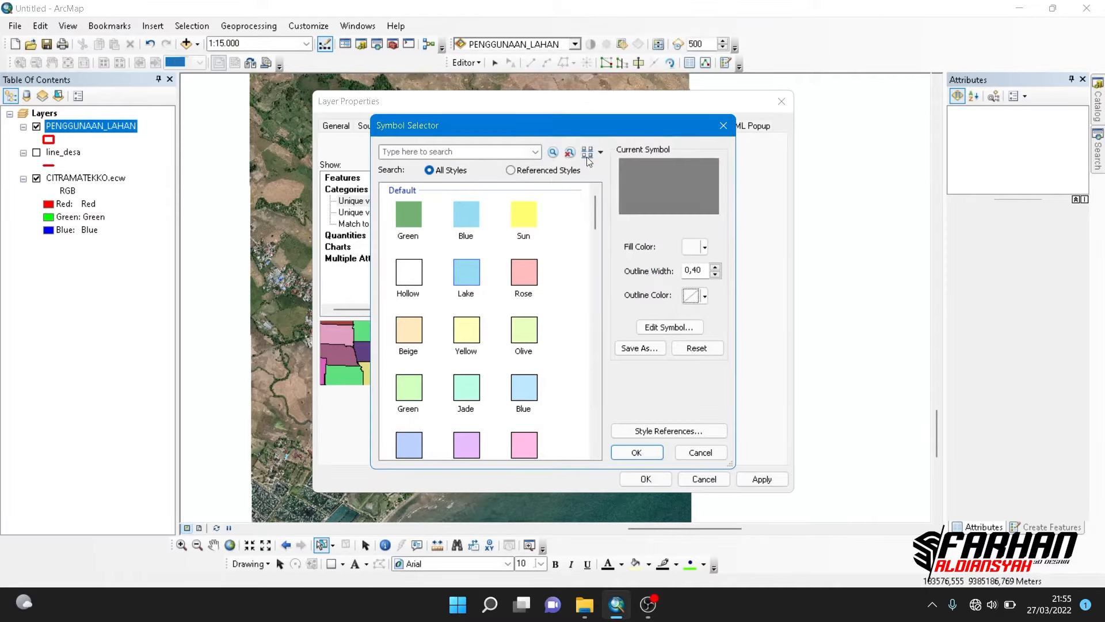
click(616, 455)
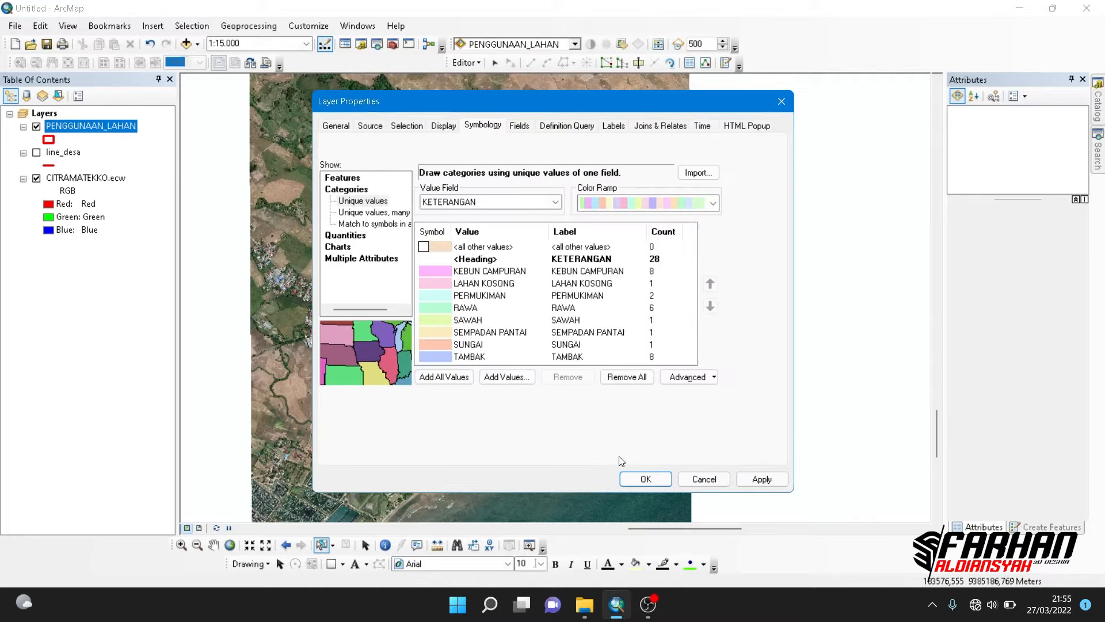
click(646, 479)
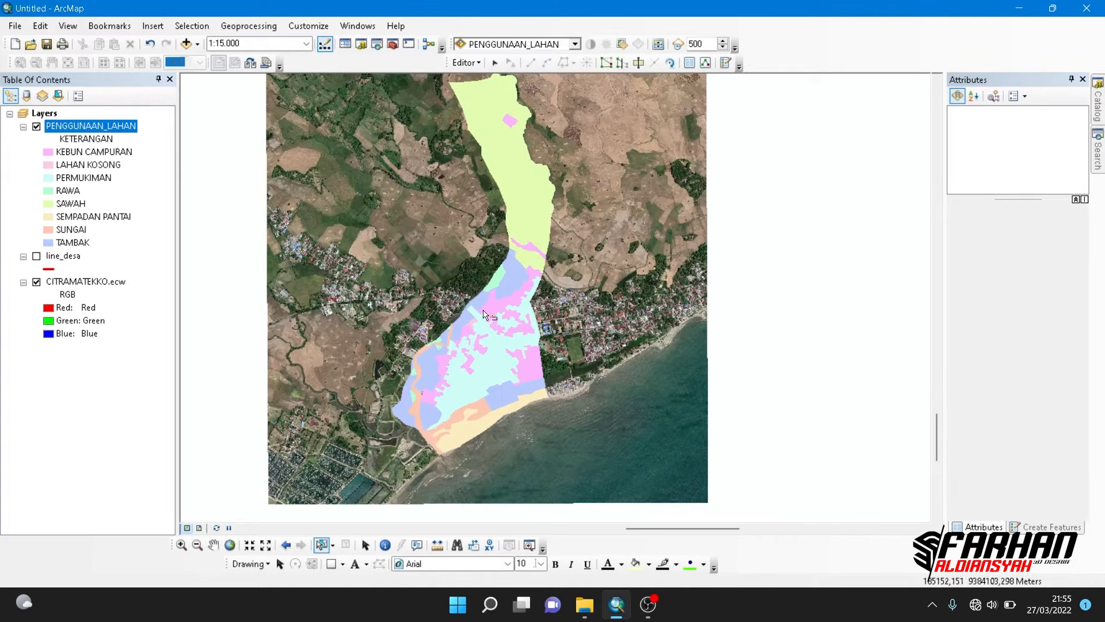
- Give the SUNGAI category the default Blue symbol and the KEBUN CAMPURAN category the default Green symbol
drag(496, 311, 494, 359)
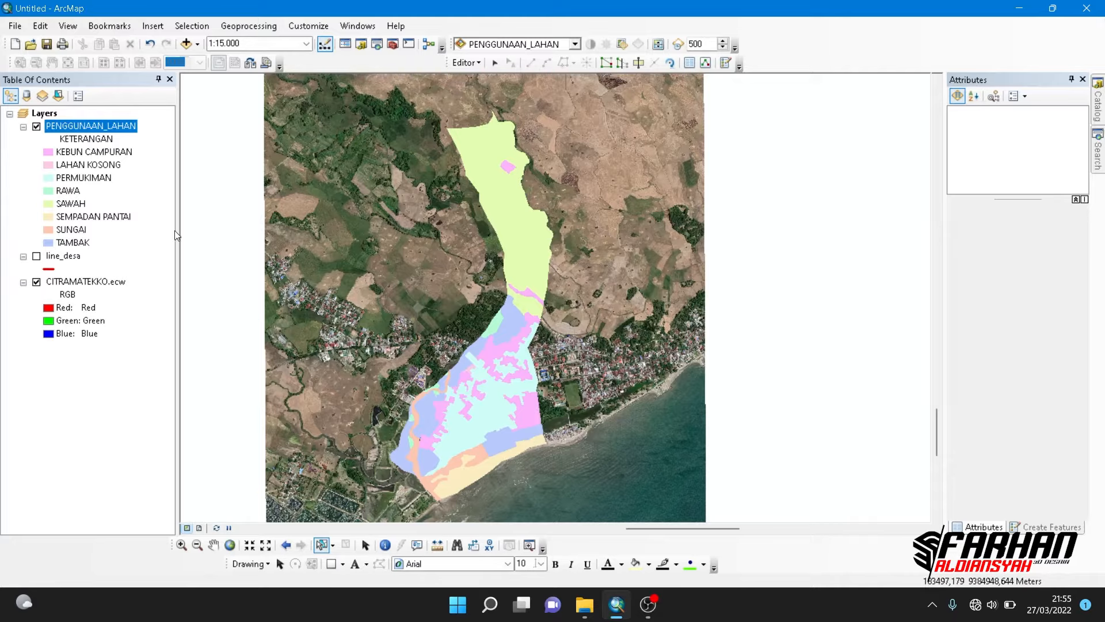
click(50, 230)
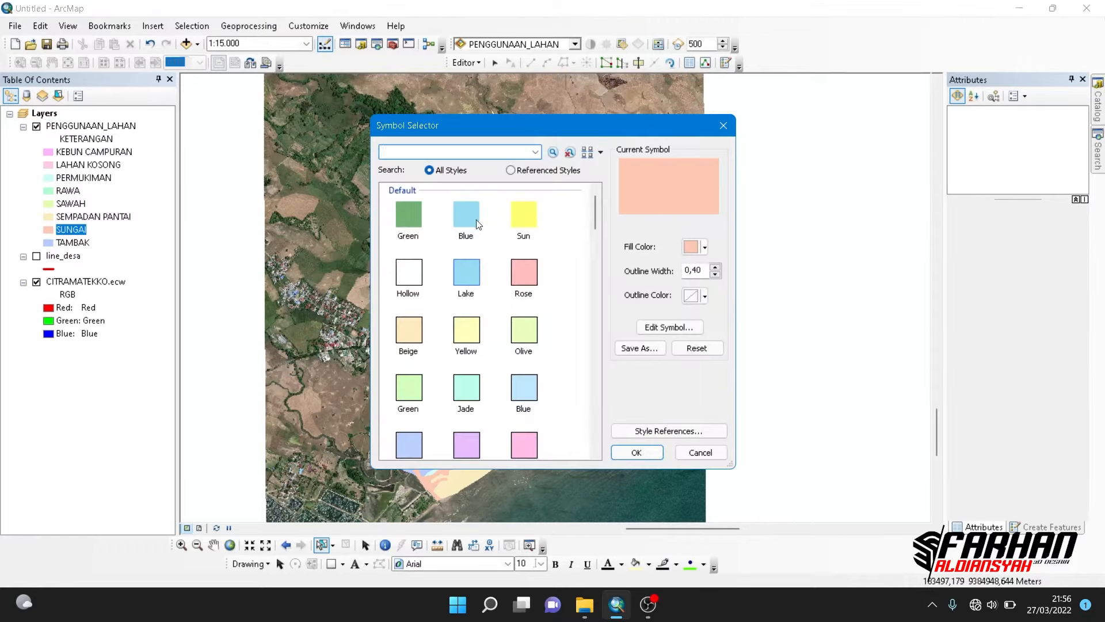
click(461, 214)
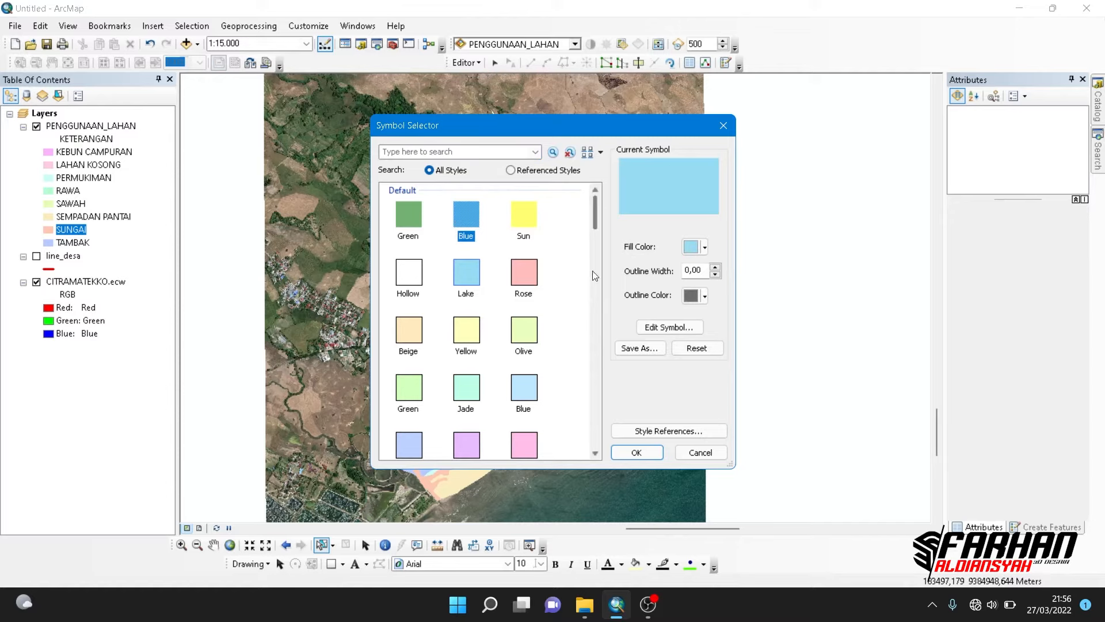
click(637, 453)
drag(539, 397, 546, 289)
scroll(485, 337, up, 3)
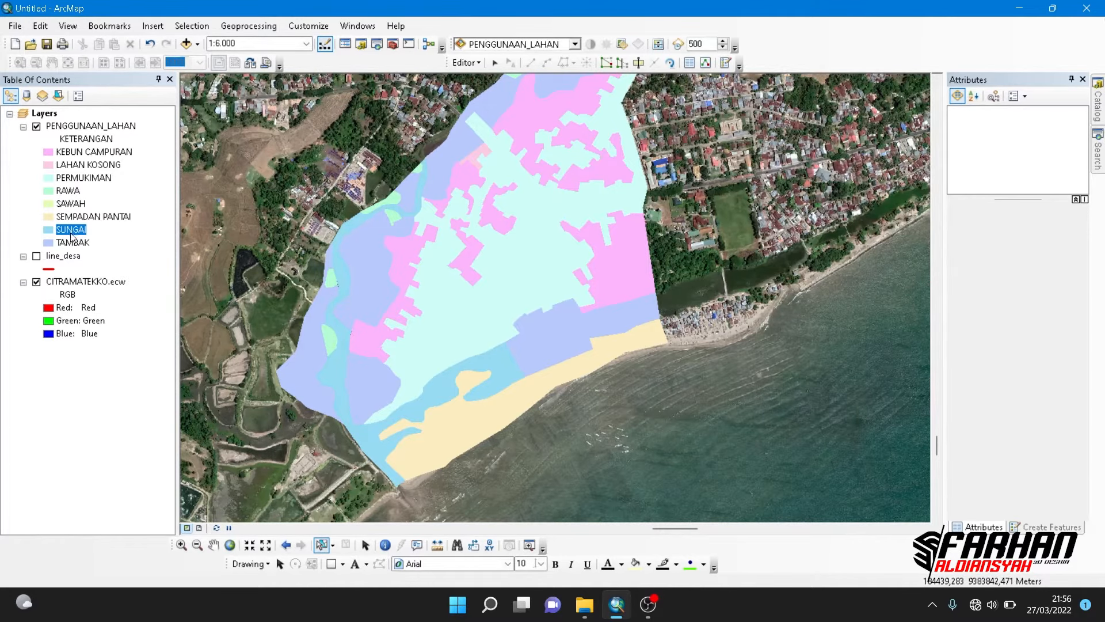
click(50, 153)
click(395, 214)
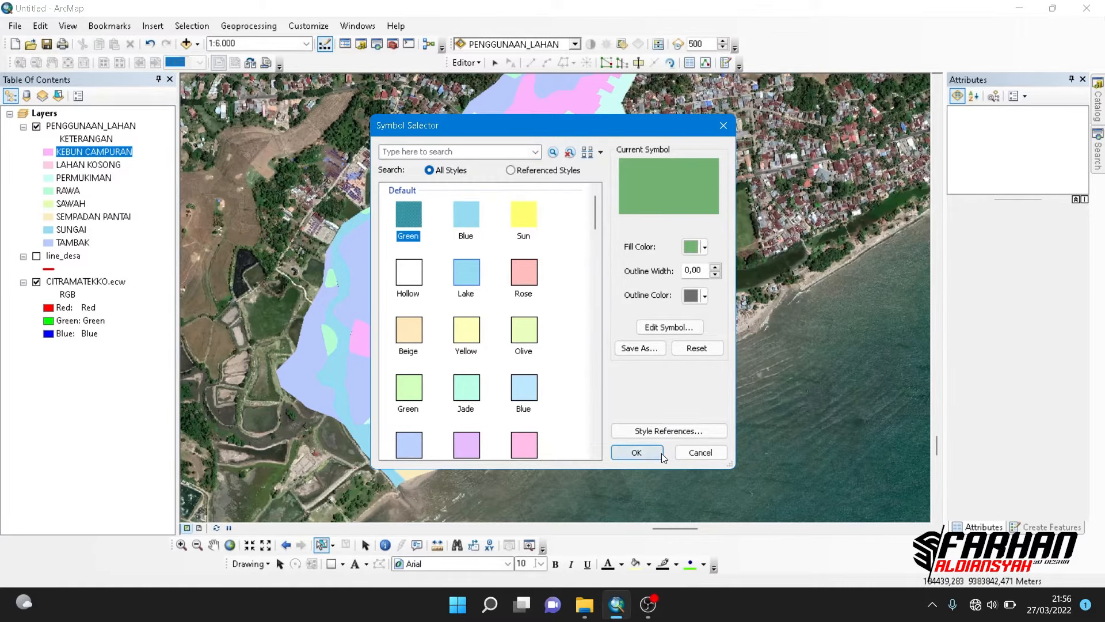
click(636, 452)
- Set the fill color of PERMUKIMAN to orange and the fill color of SAWAH to bright green
click(49, 178)
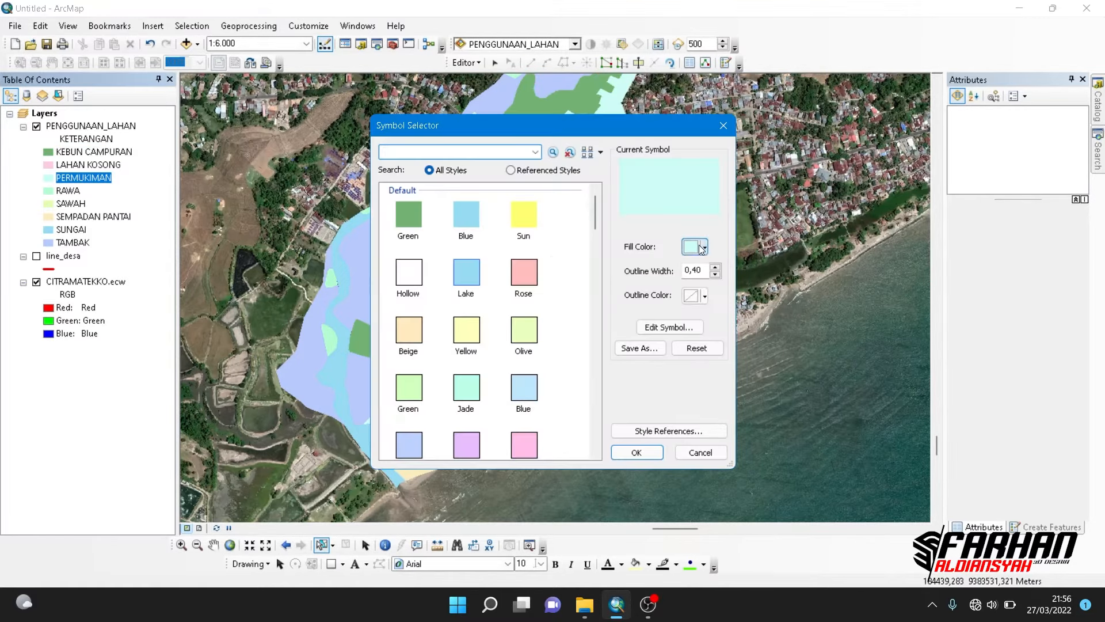
click(703, 247)
click(596, 309)
click(636, 453)
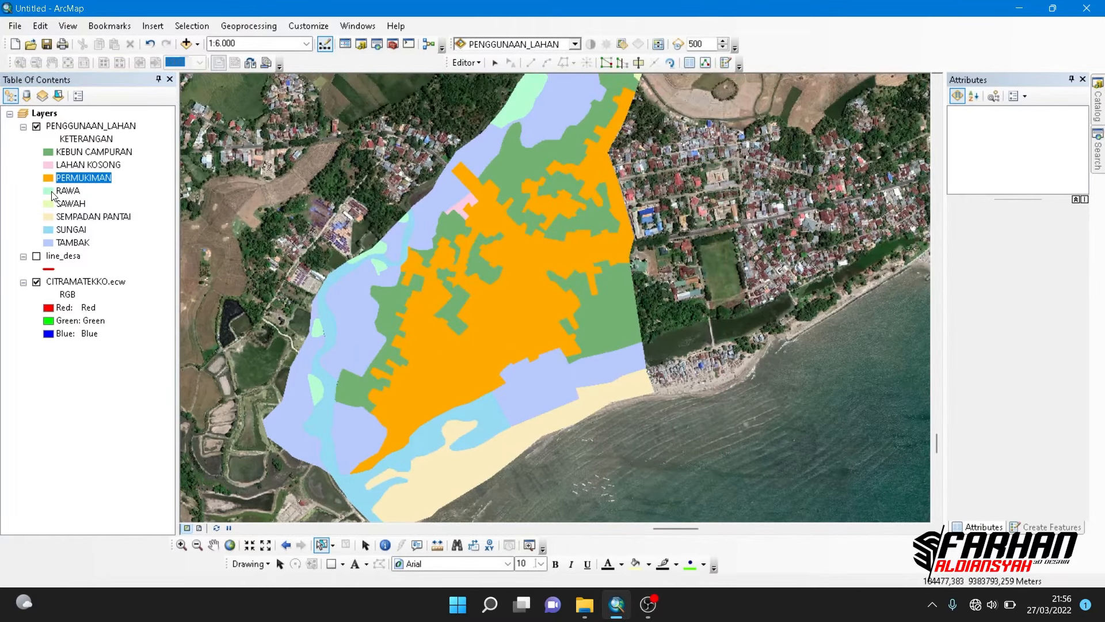
click(50, 204)
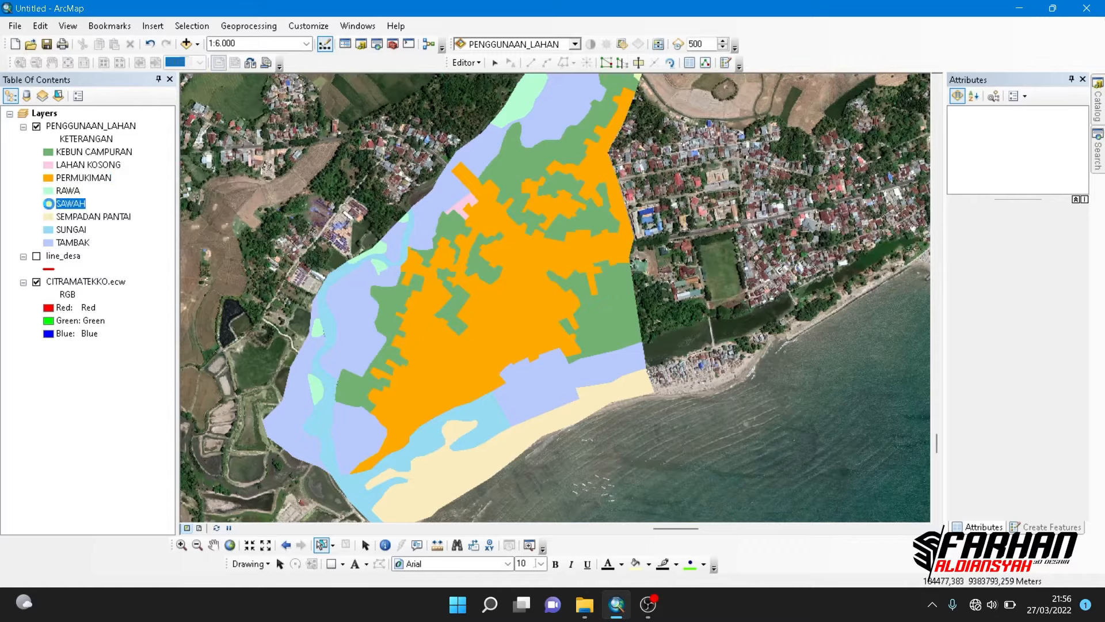
click(705, 248)
click(637, 313)
click(647, 447)
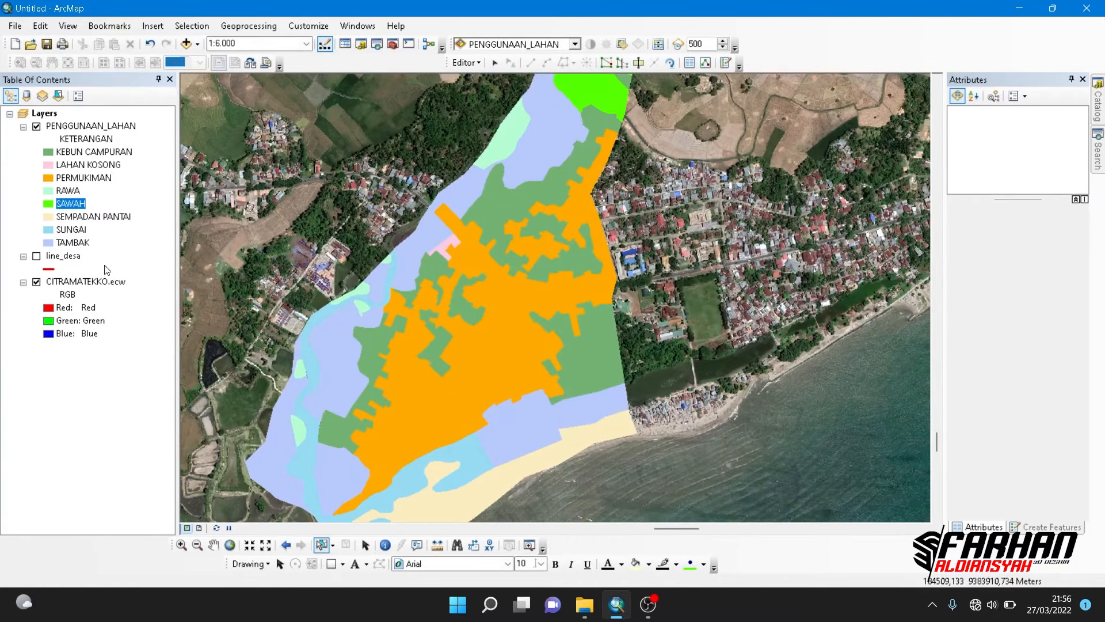
- Set the fill color of the SEMPADAN PANTAI category to light gray
click(49, 216)
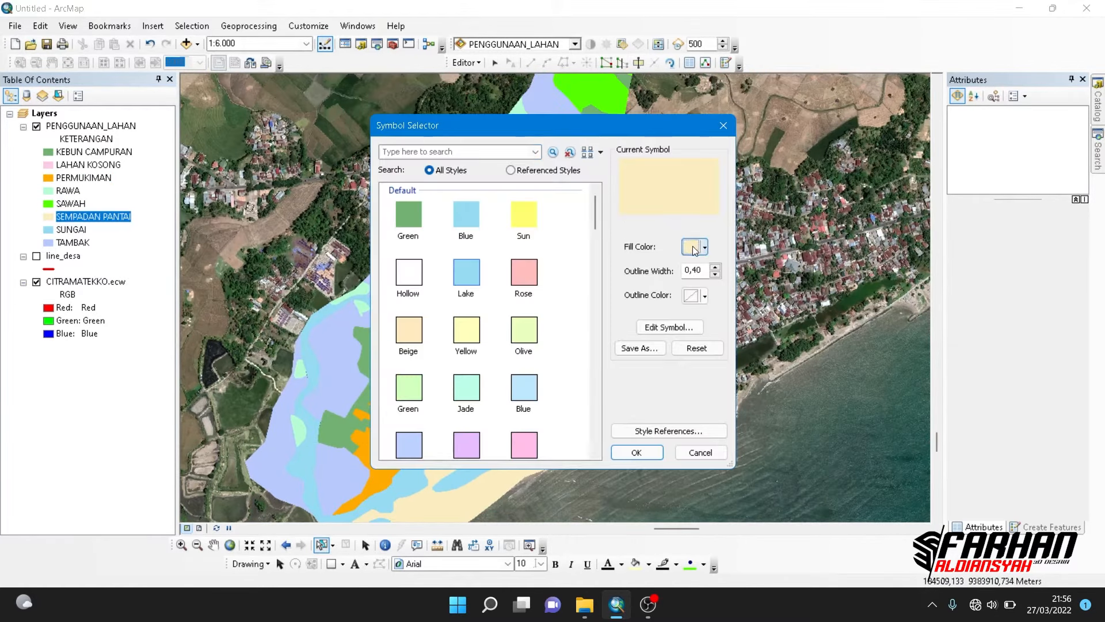
click(705, 248)
click(559, 298)
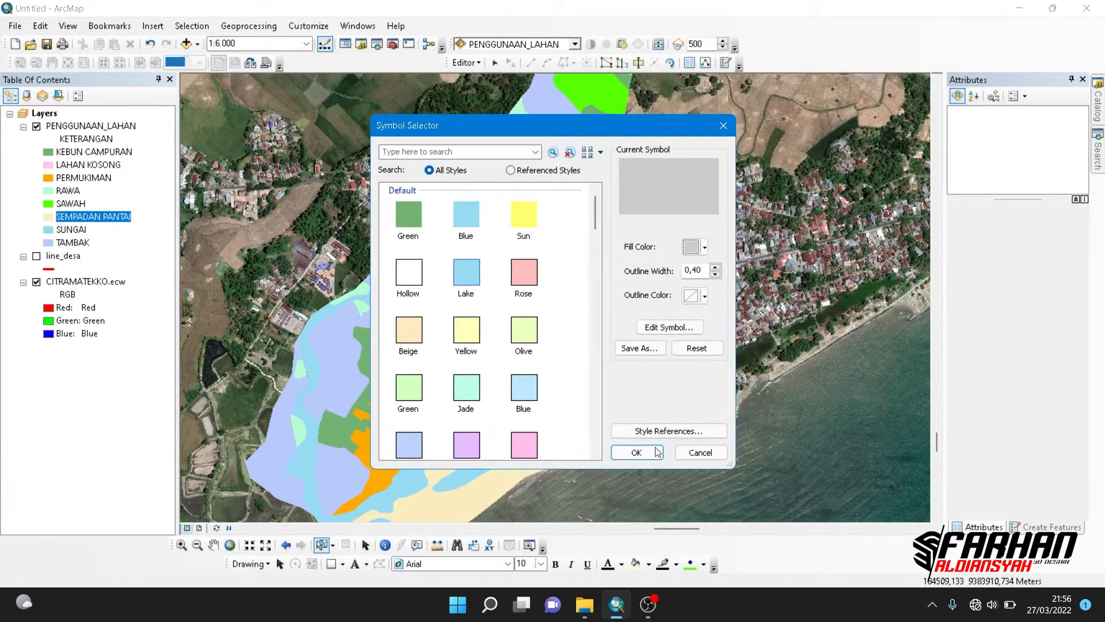
click(637, 453)
- Set the fill color of the TAMBAK category to olive and the fill color of KEBUN CAMPURAN to dark green
click(49, 242)
click(691, 247)
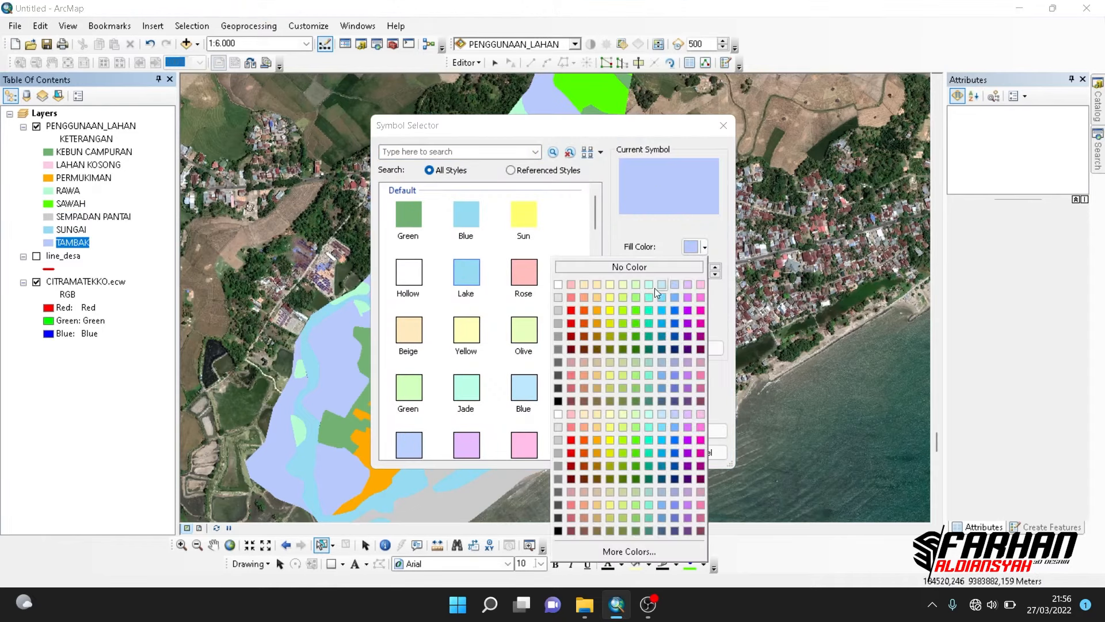
click(636, 336)
click(637, 451)
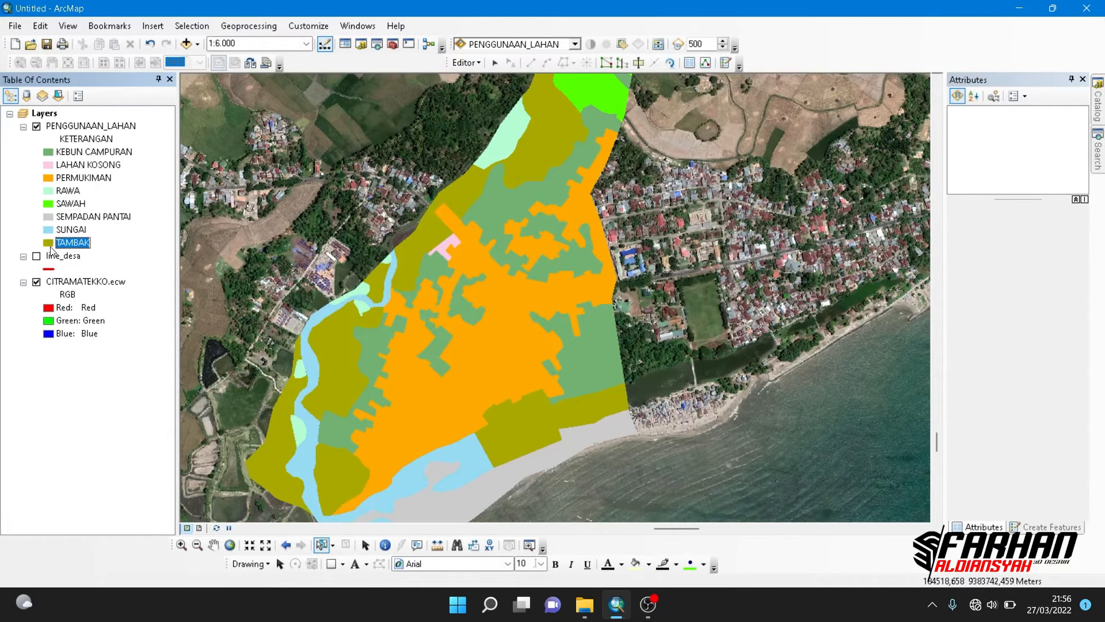
click(48, 156)
click(691, 248)
click(637, 331)
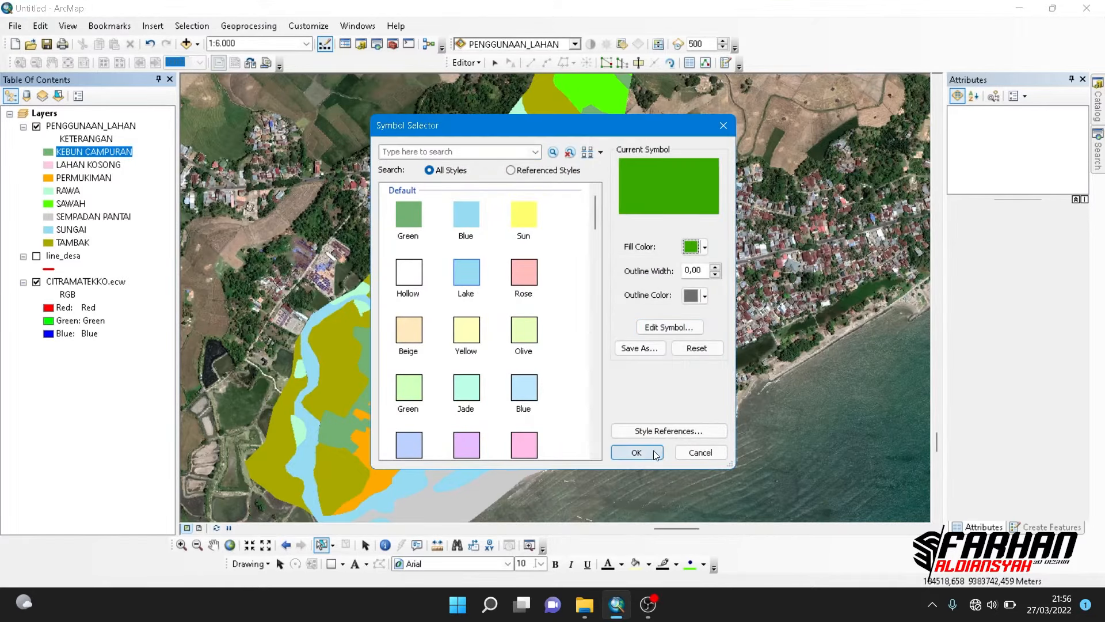
click(656, 456)
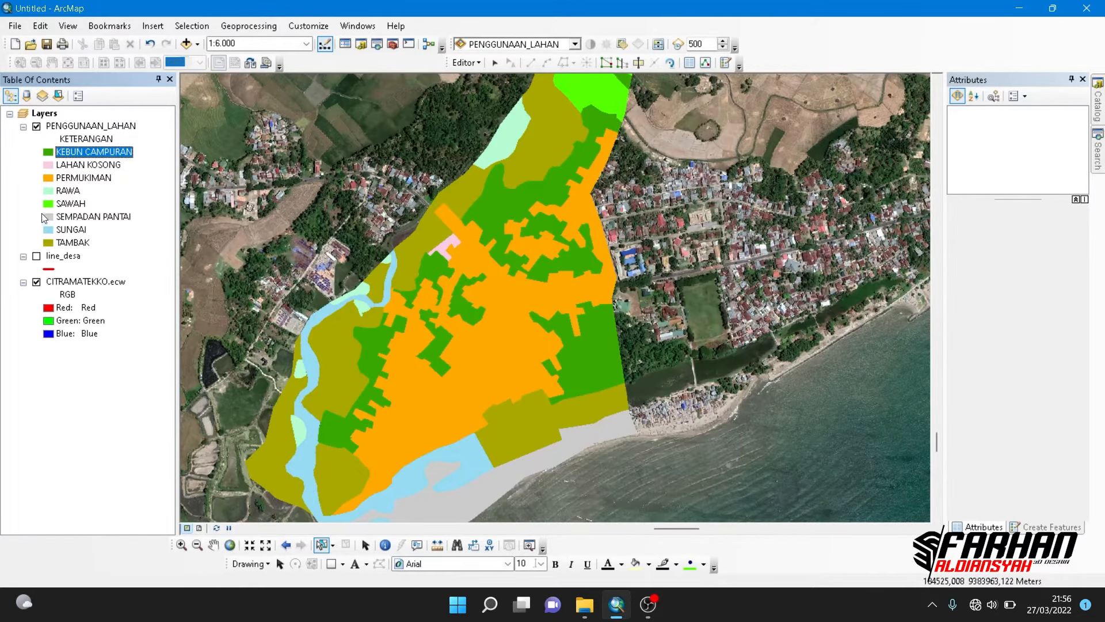
- Set the fill color of the LAHAN KOSONG category to very light gray and the fill color of RAWA to reddish brown
click(49, 165)
click(692, 248)
click(572, 311)
click(637, 452)
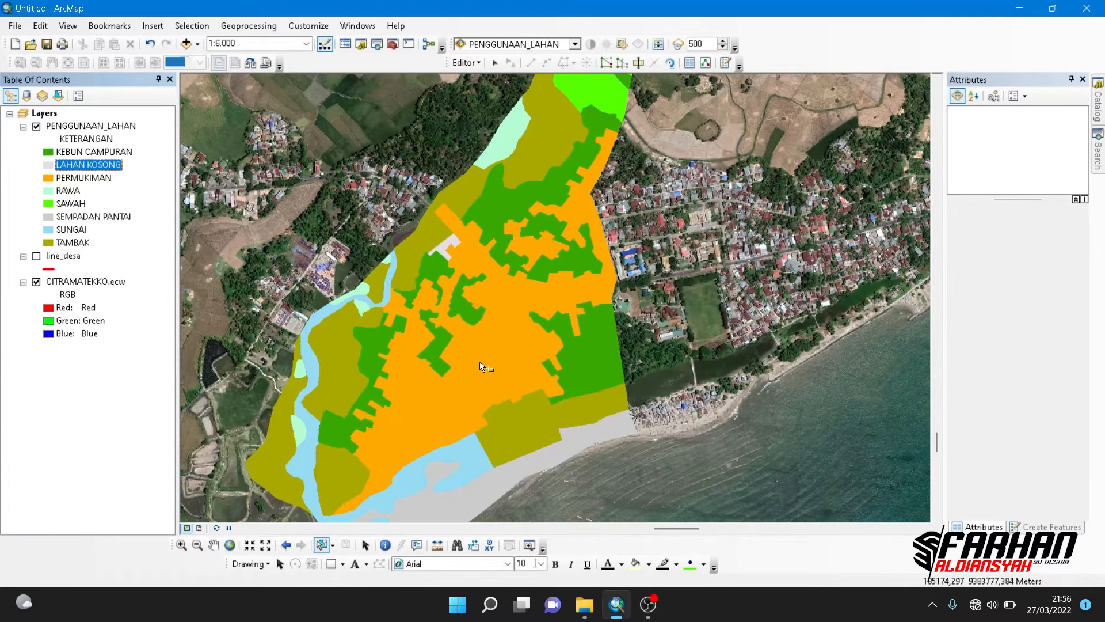
drag(479, 362, 426, 323)
click(50, 191)
click(685, 252)
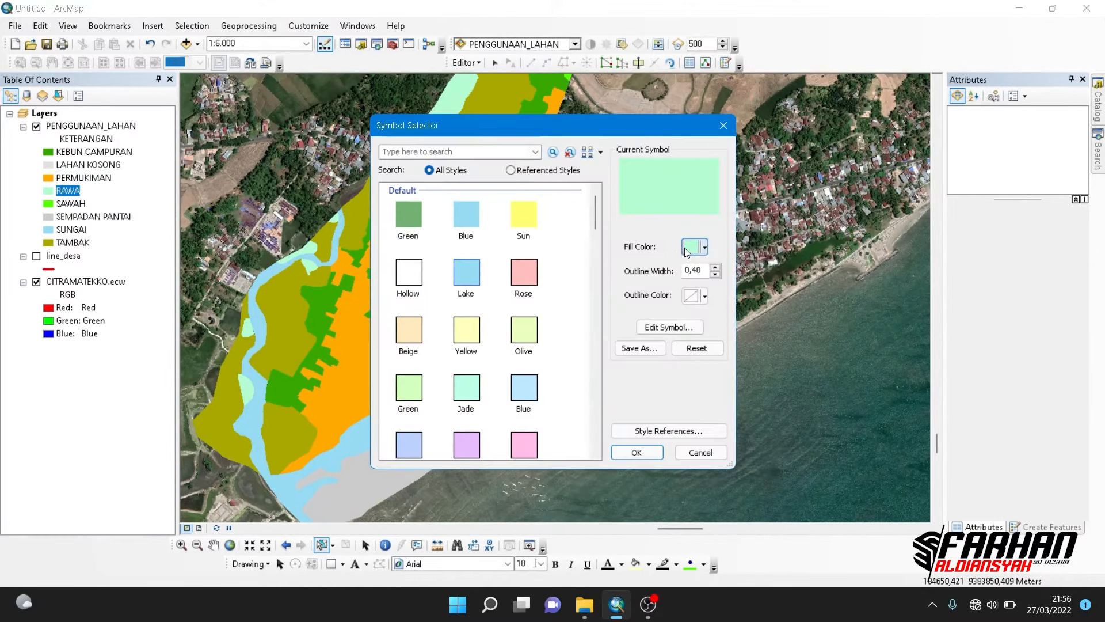
click(596, 336)
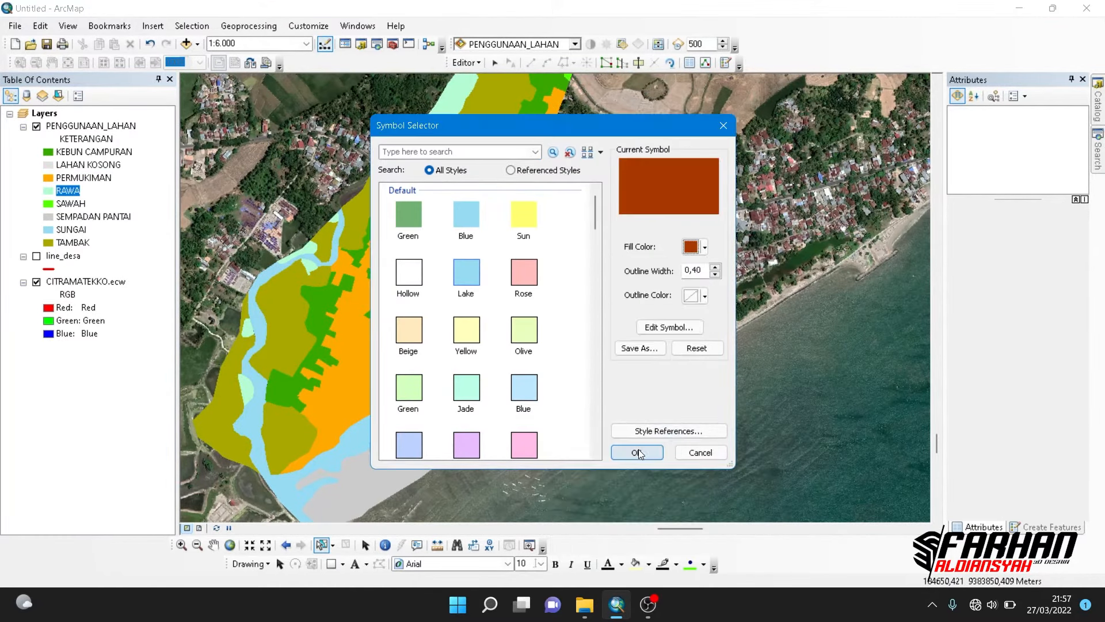
click(634, 451)
- Turn on the display of the line_desa layer over the whole village area
scroll(509, 284, down, 3)
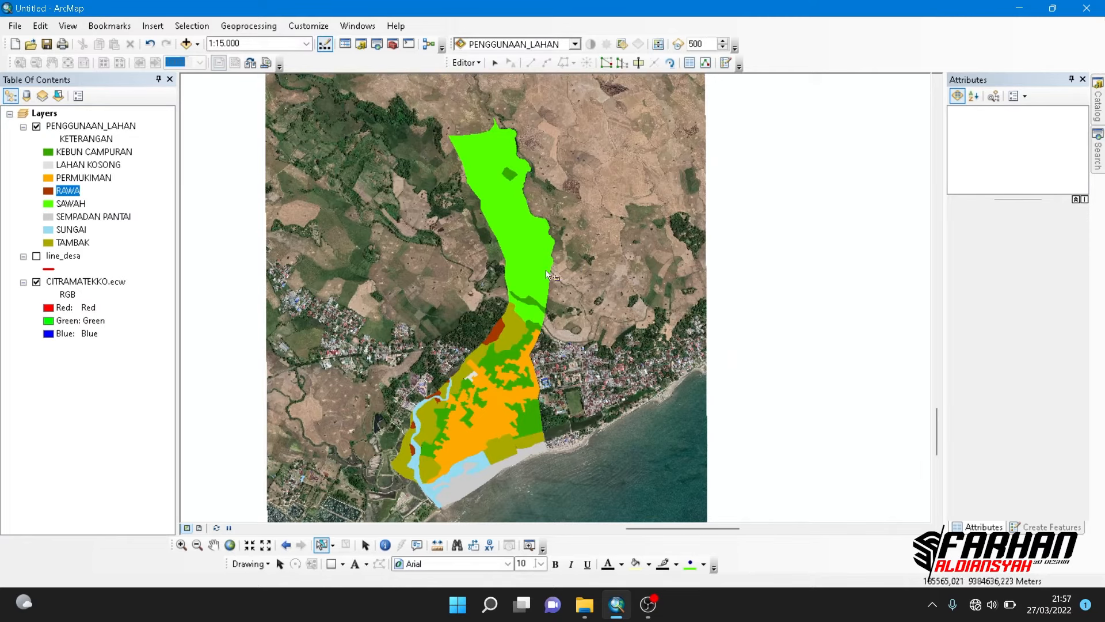
click(36, 256)
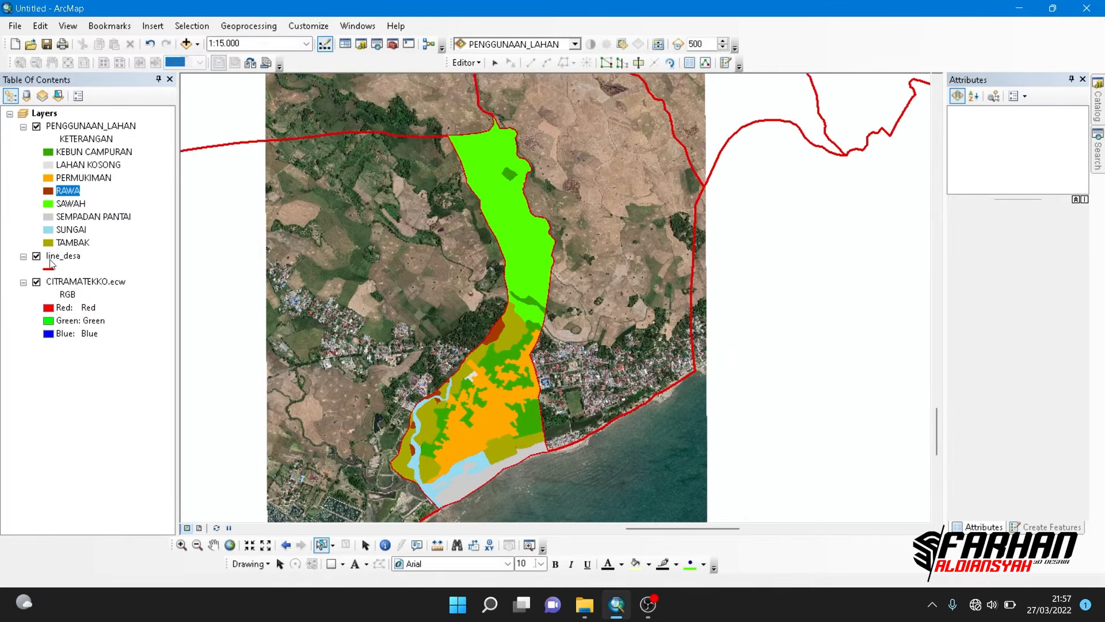
- Examine the colored land use categories against the line_desa village boundary, both close up and across the whole village
drag(414, 251, 439, 252)
drag(530, 344, 552, 290)
scroll(552, 289, down, 3)
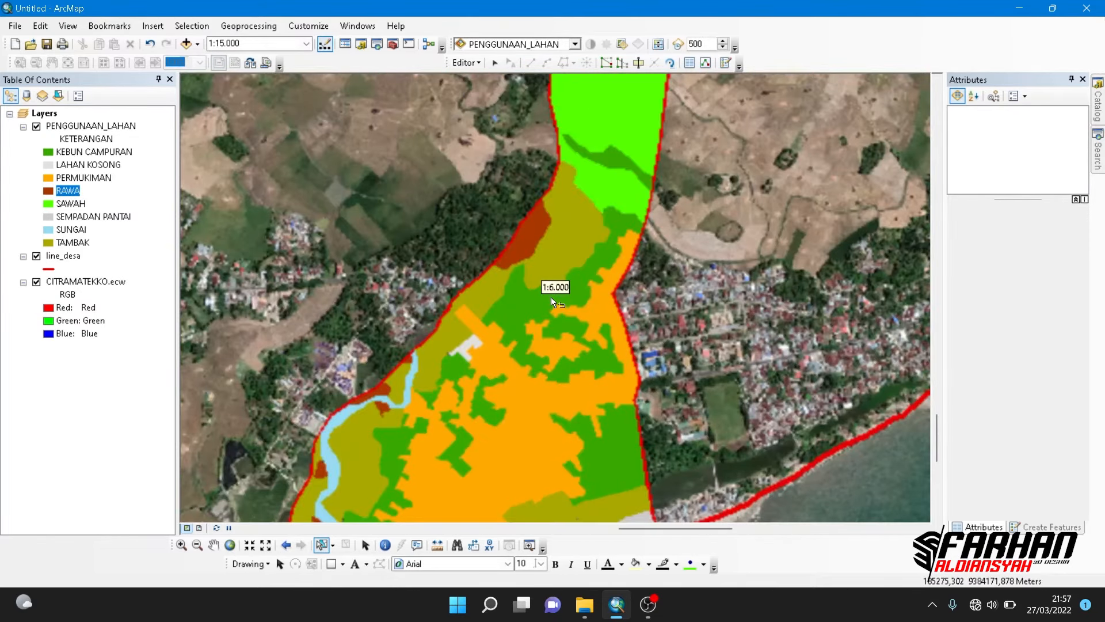
scroll(595, 288, up, 4)
scroll(587, 294, up, 2)
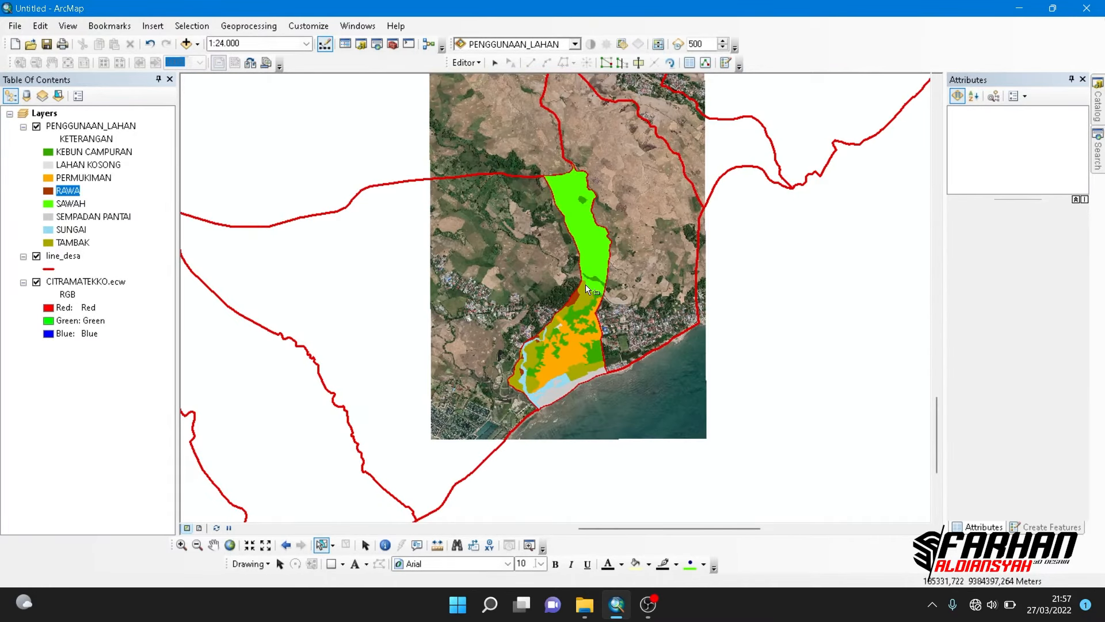
drag(586, 284, 574, 338)
scroll(574, 338, down, 2)
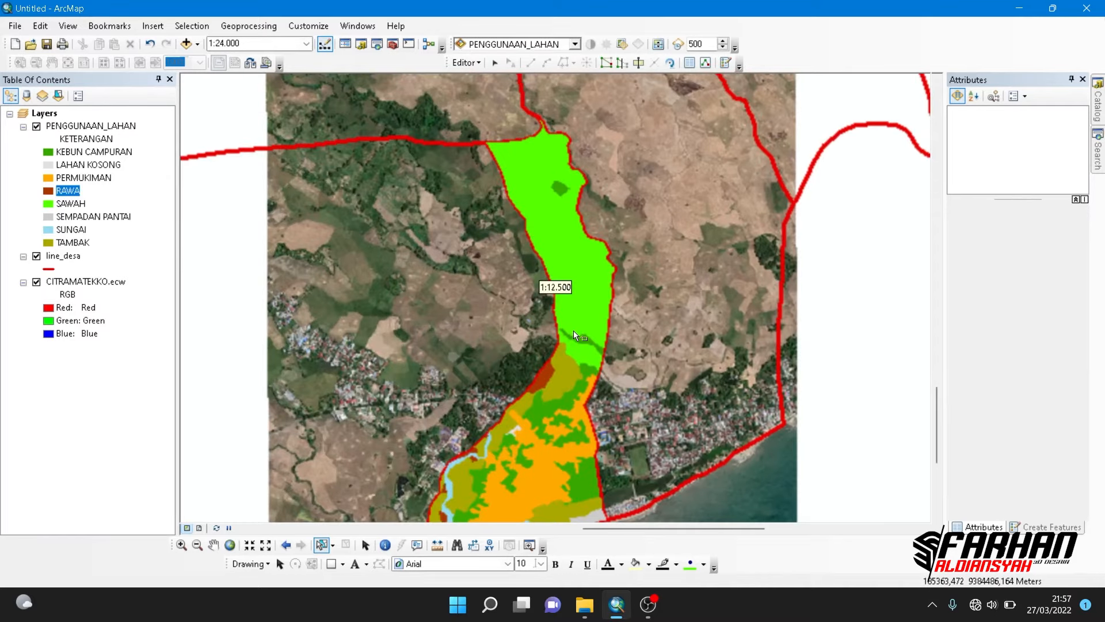
drag(594, 300, 590, 270)
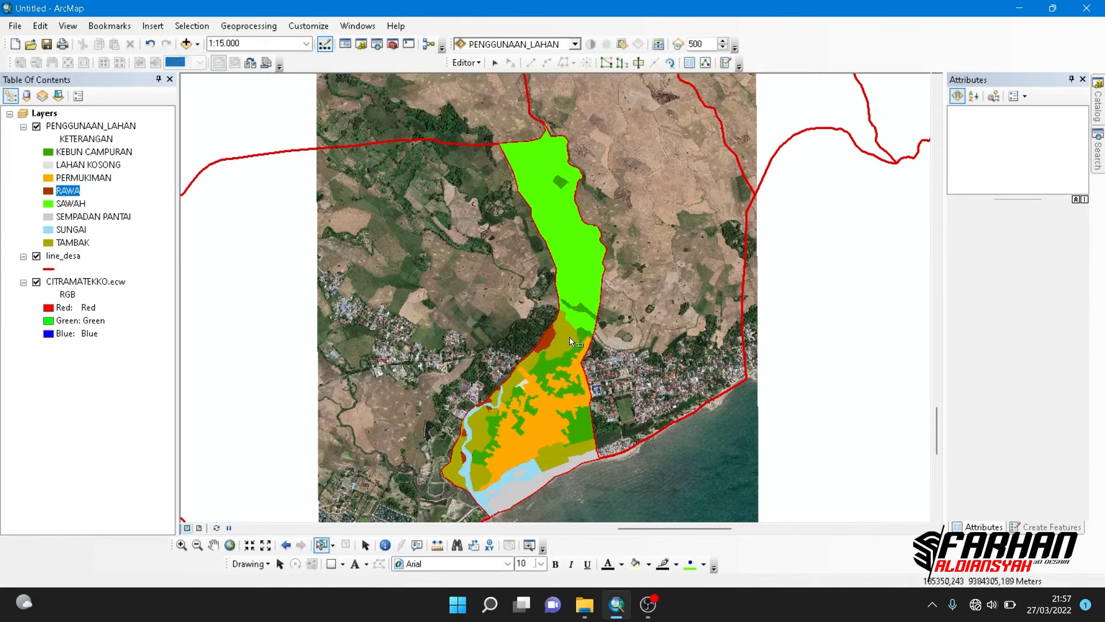
drag(569, 343, 573, 330)
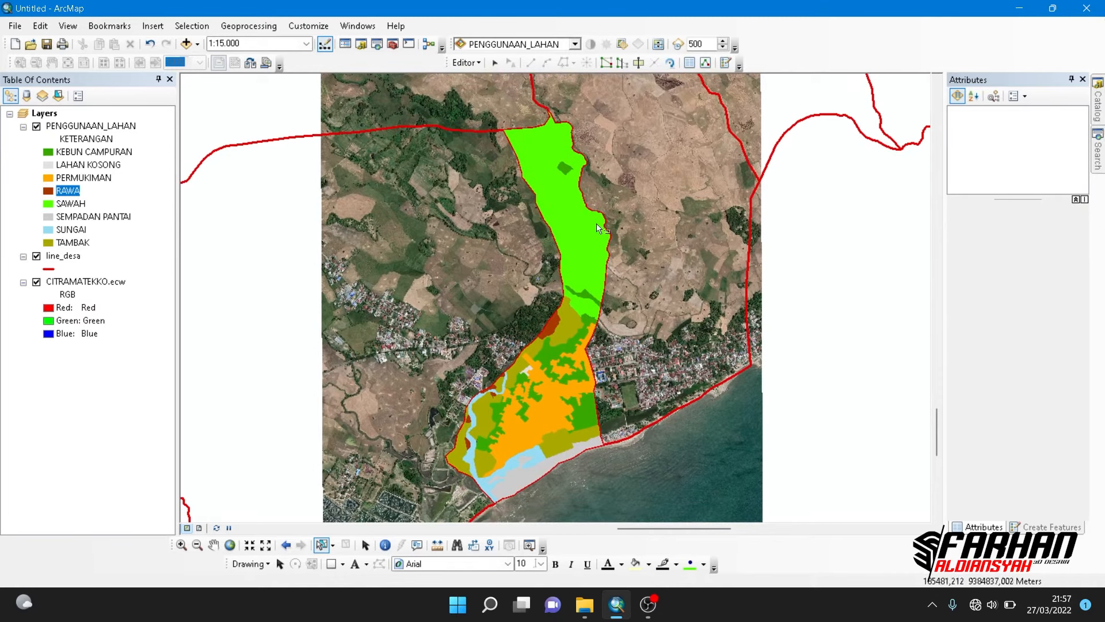